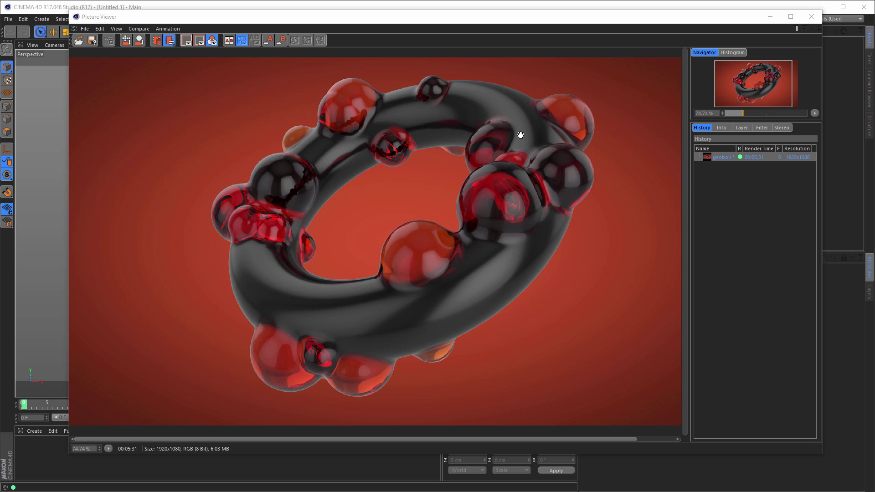
Close the Picture Viewer and add a Torus primitive to the empty scene.
click(811, 17)
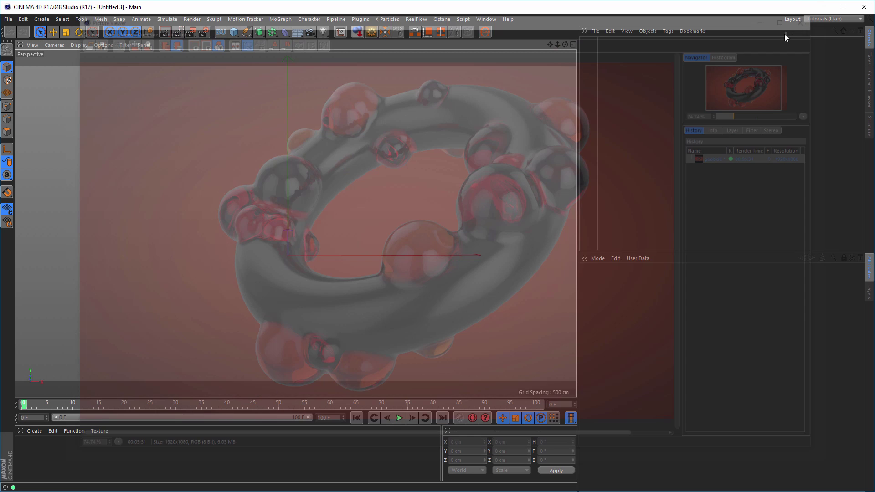
click(235, 31)
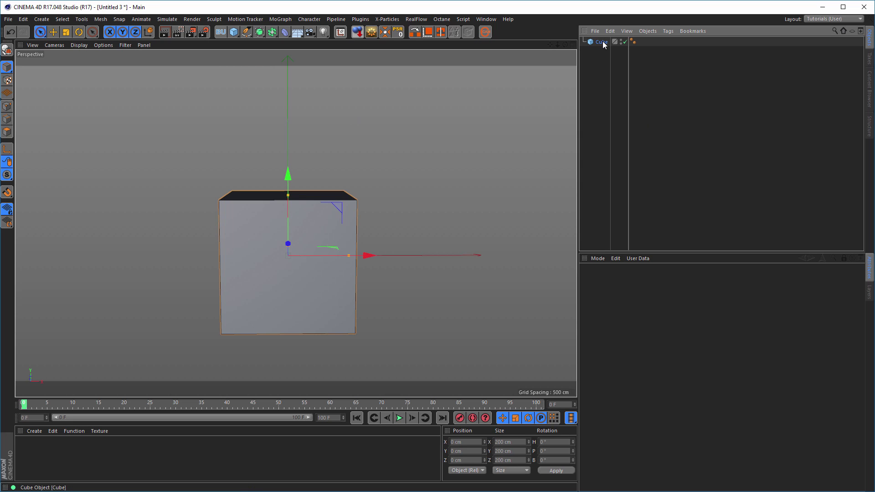
key(Delete)
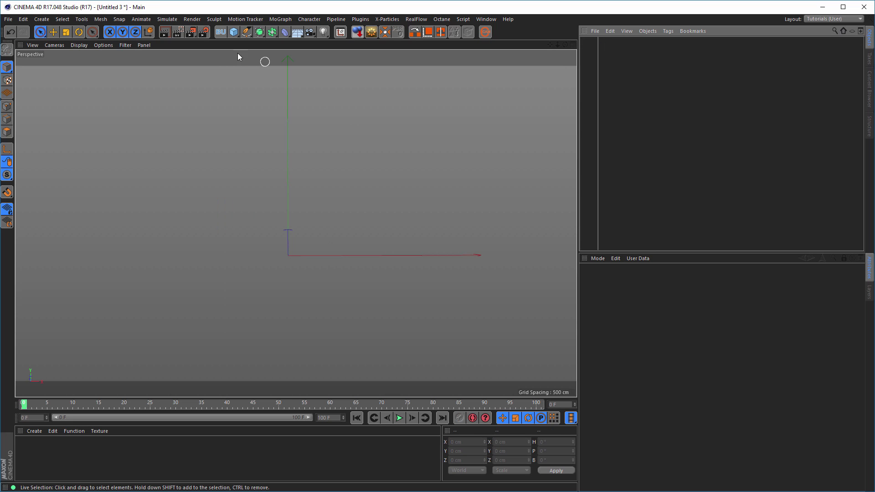
click(234, 32)
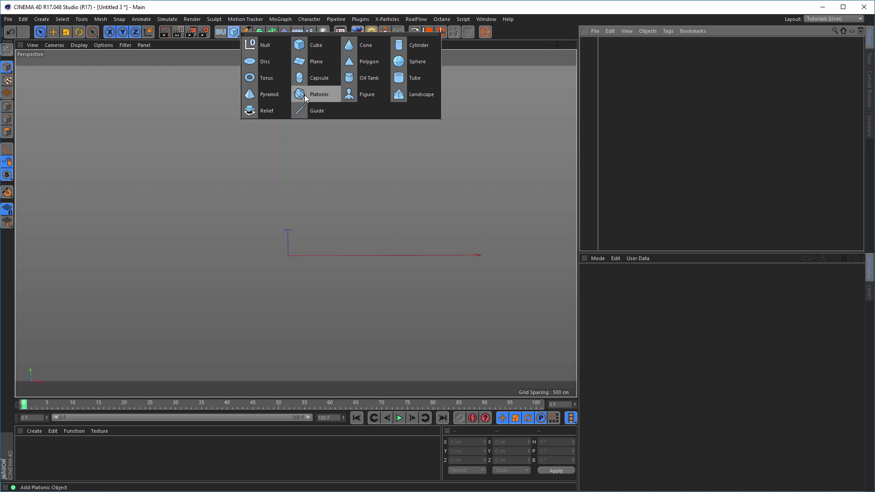
click(260, 78)
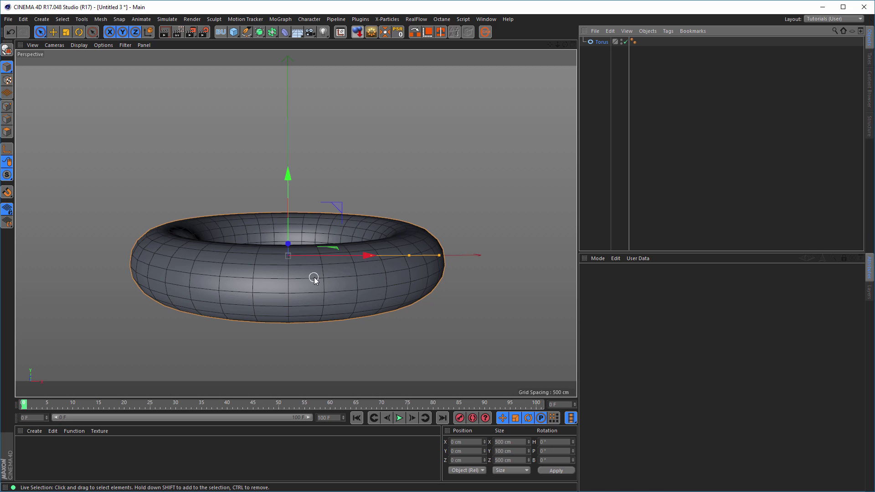
Set the torus's ring segments to 20.
alt+drag(313, 276, 343, 209)
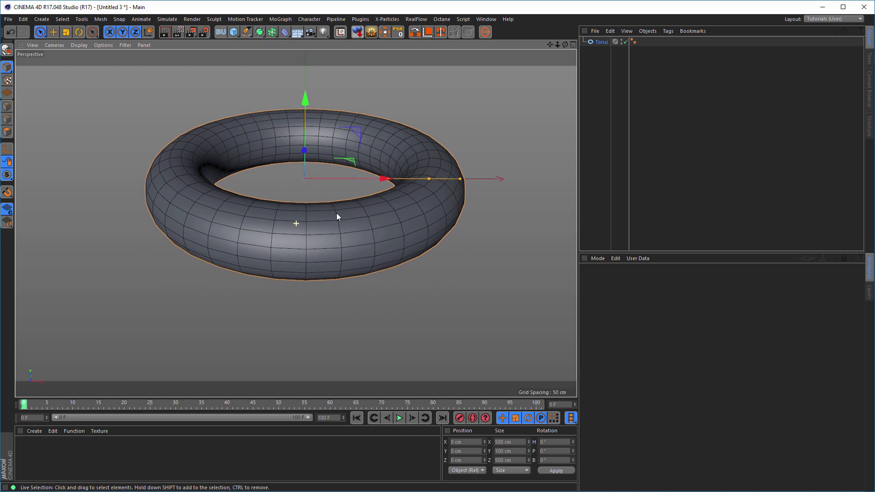
alt+middle_drag(336, 212, 329, 242)
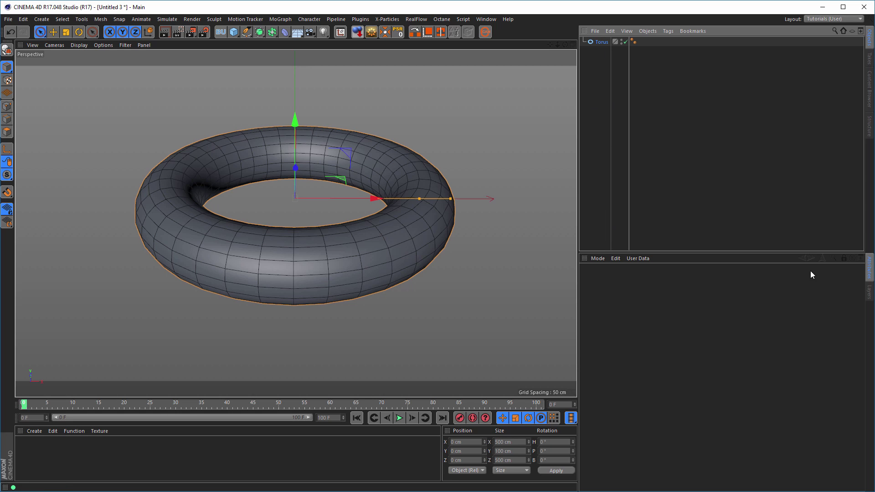
click(844, 257)
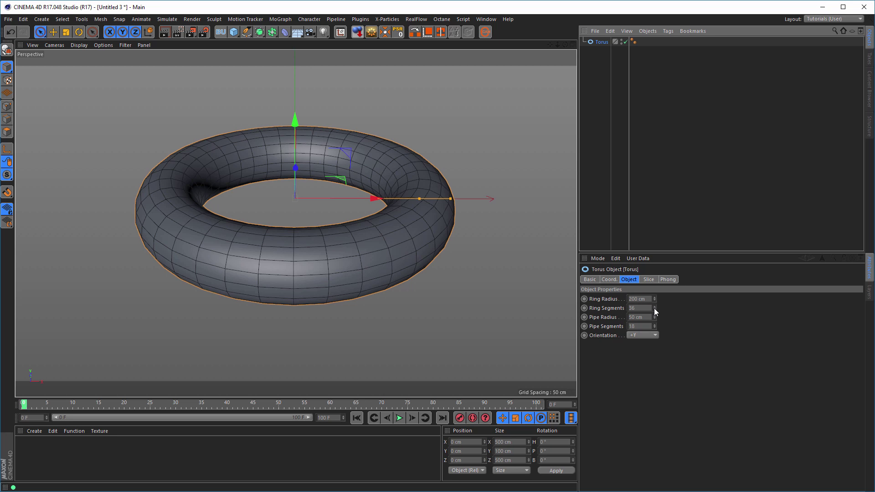
drag(654, 308, 655, 312)
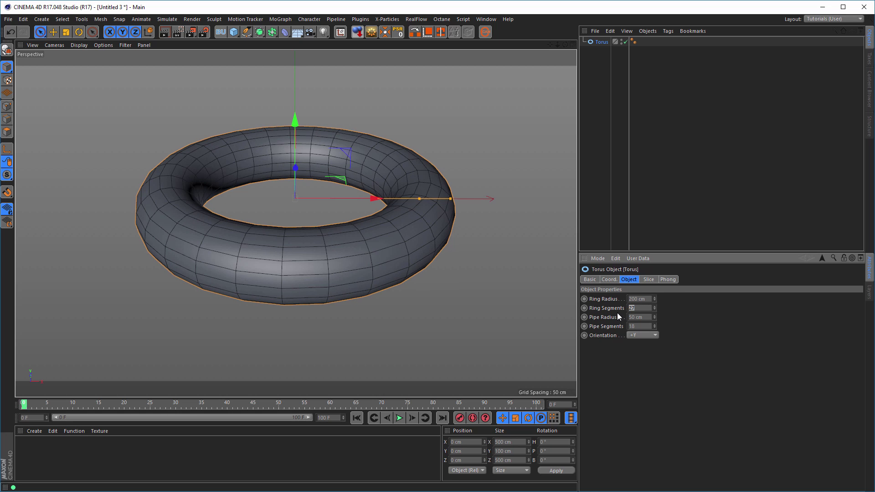
text(20)
key(Return)
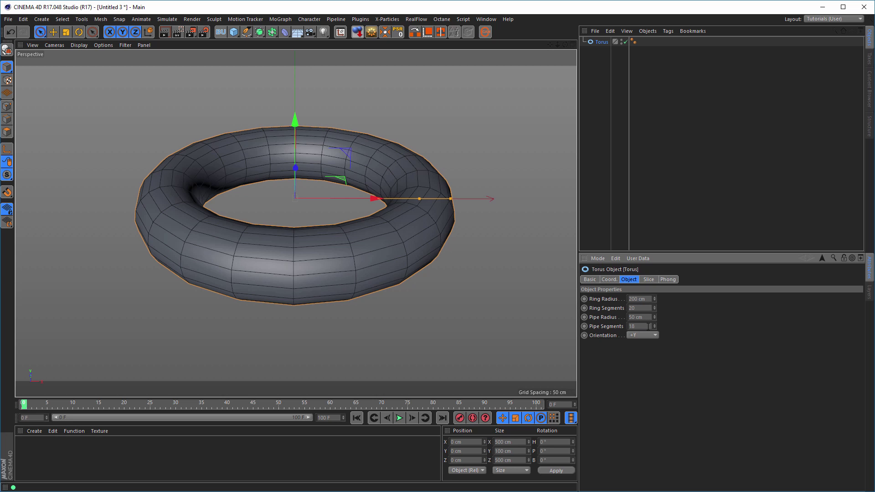
Reduce the torus's pipe segments, trying 12 and settling on 10, and collapse it into a single polygon object.
double_click(648, 326)
text(12)
key(Return)
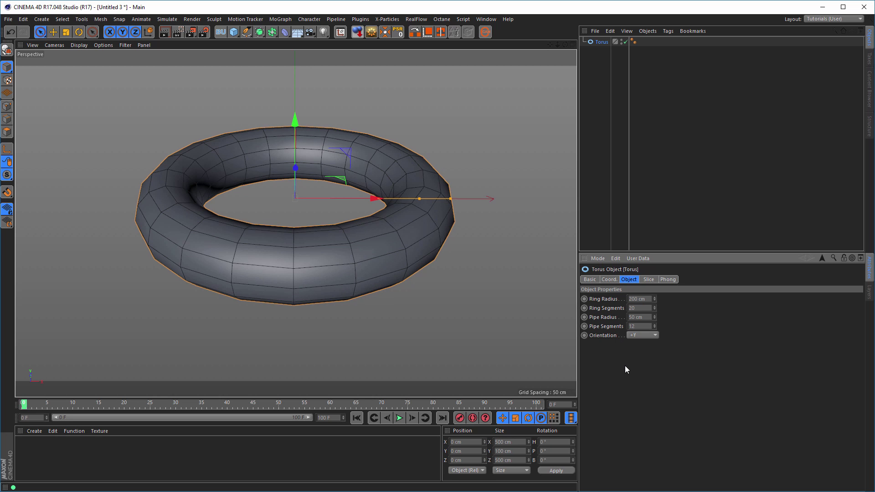
drag(651, 327, 622, 330)
text(10)
key(Return)
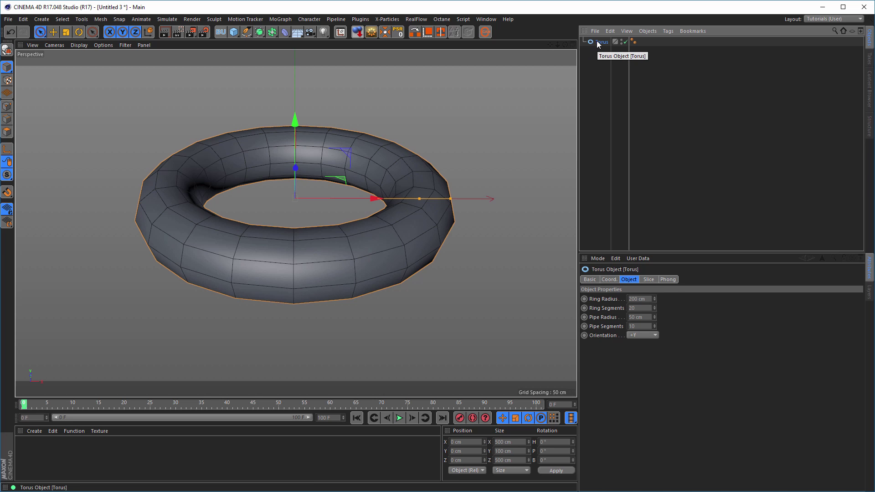
click(372, 35)
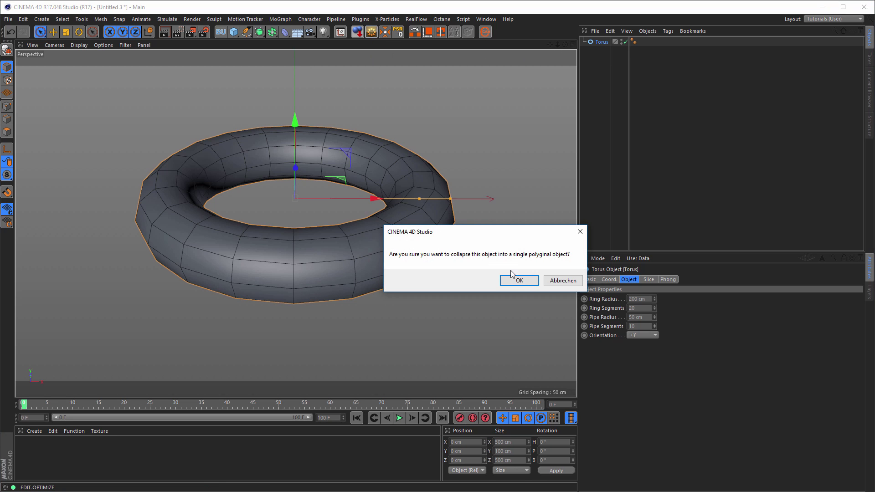
click(518, 282)
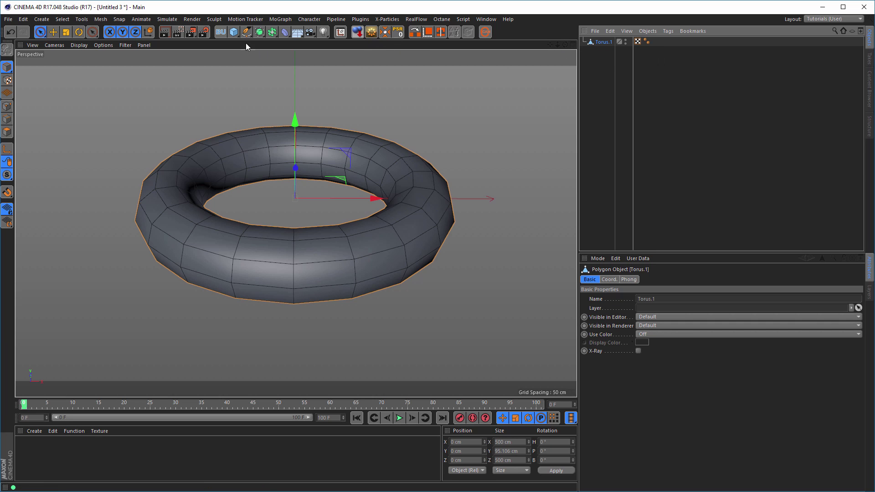
Add a Sphere primitive and set its segments to 50.
click(234, 32)
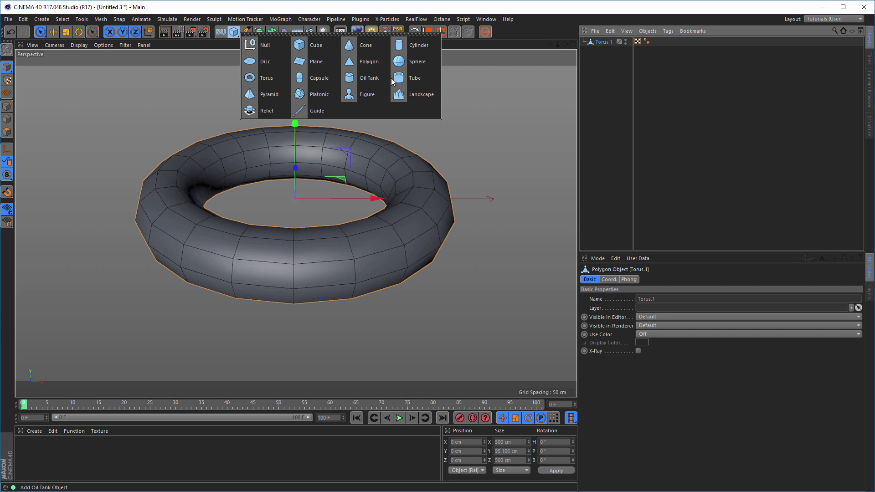
click(404, 65)
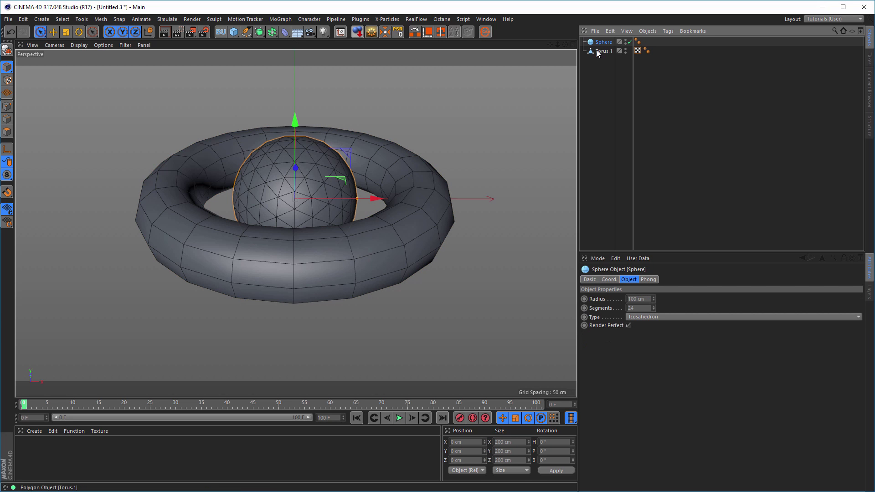
click(631, 308)
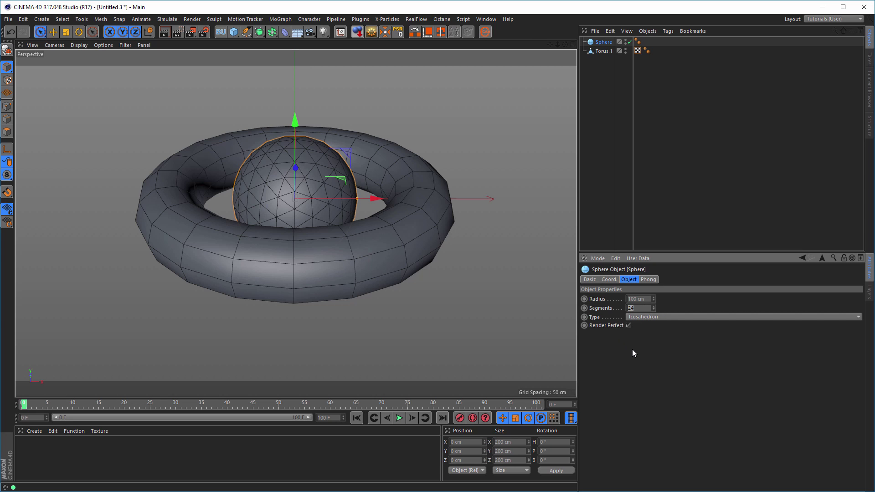
text(50)
key(Return)
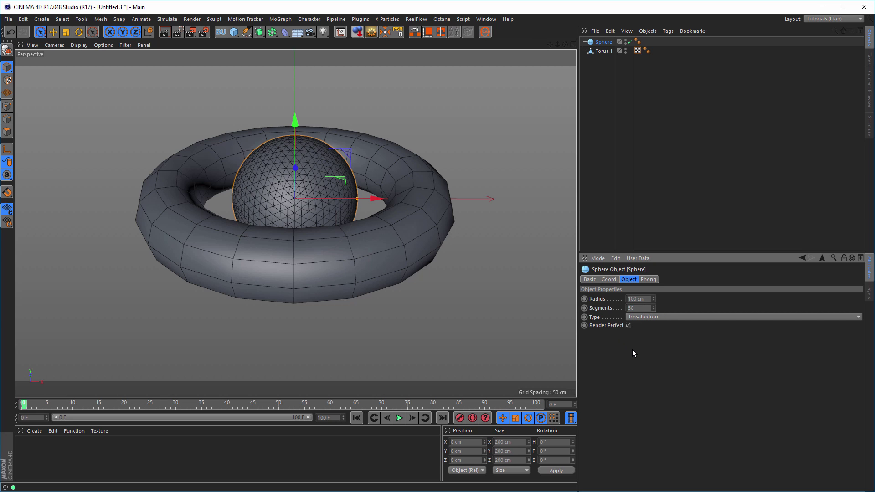
click(648, 316)
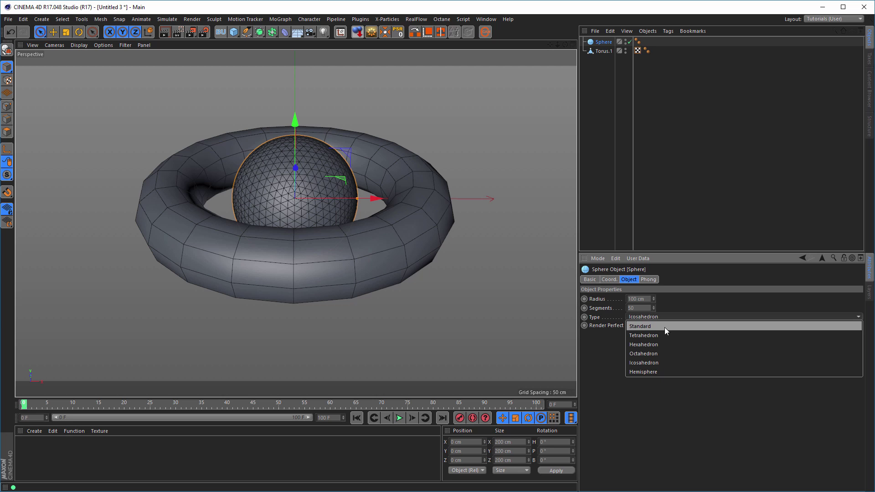
click(618, 356)
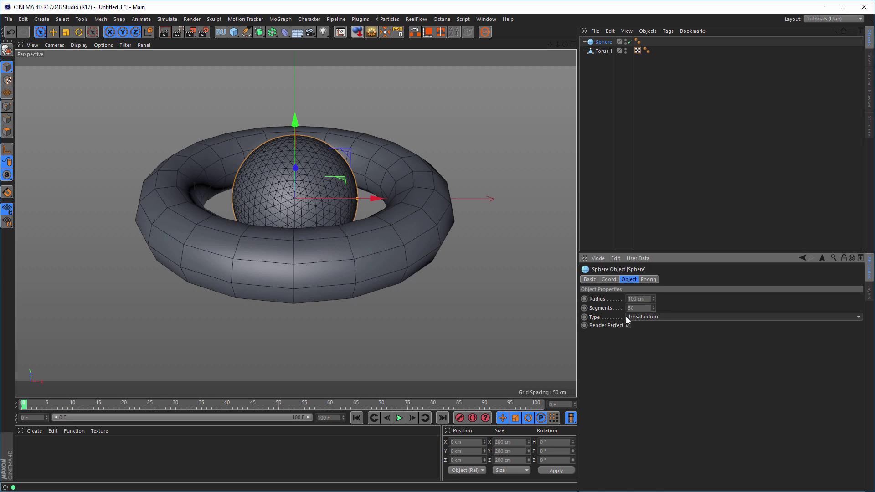
click(617, 258)
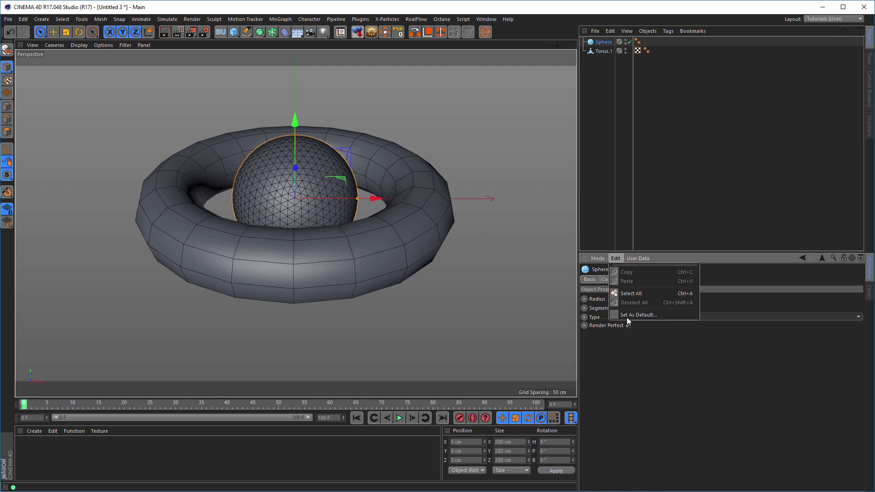
click(644, 343)
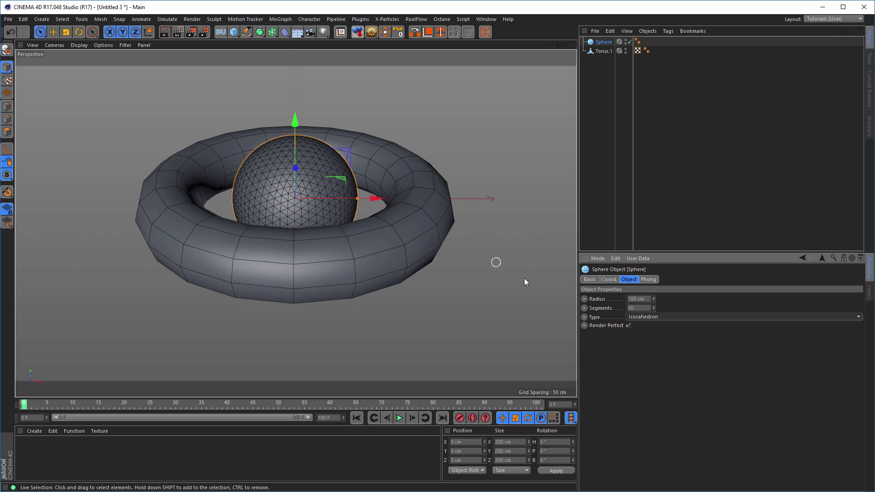
Set the sphere's radius to 50 cm.
drag(645, 299, 597, 322)
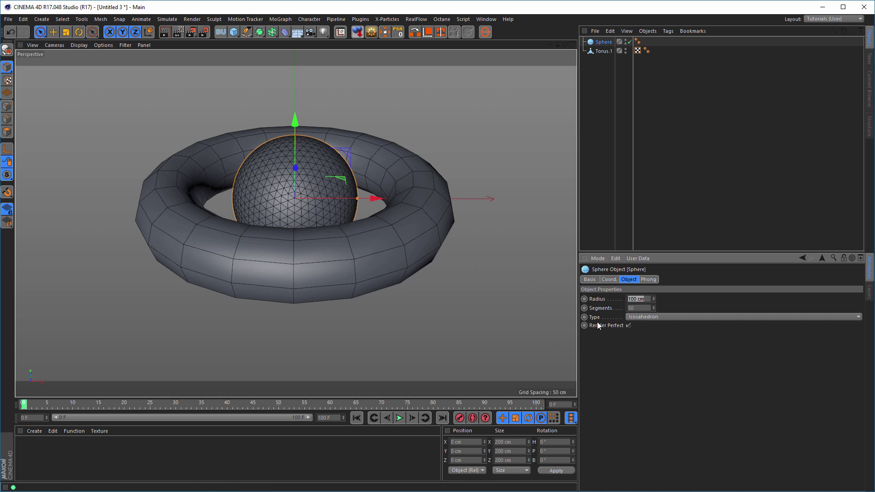
text(50)
key(Return)
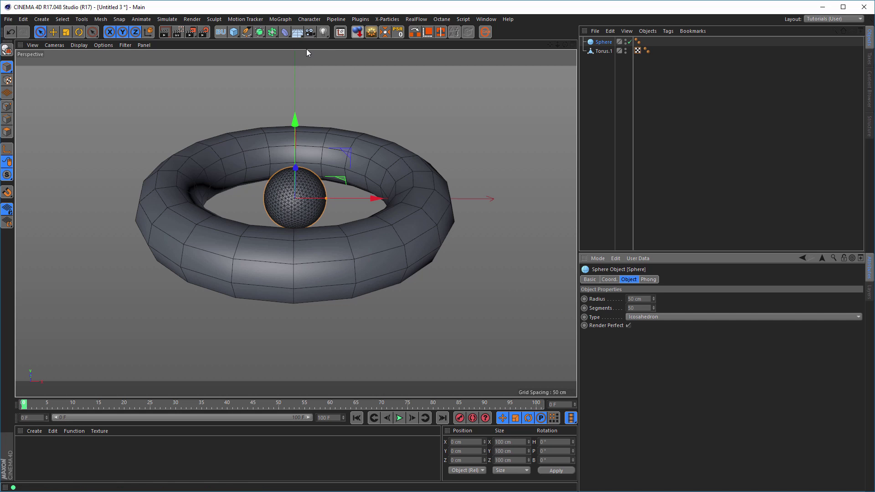
Add a MoGraph Cloner as the parent of the sphere.
click(273, 19)
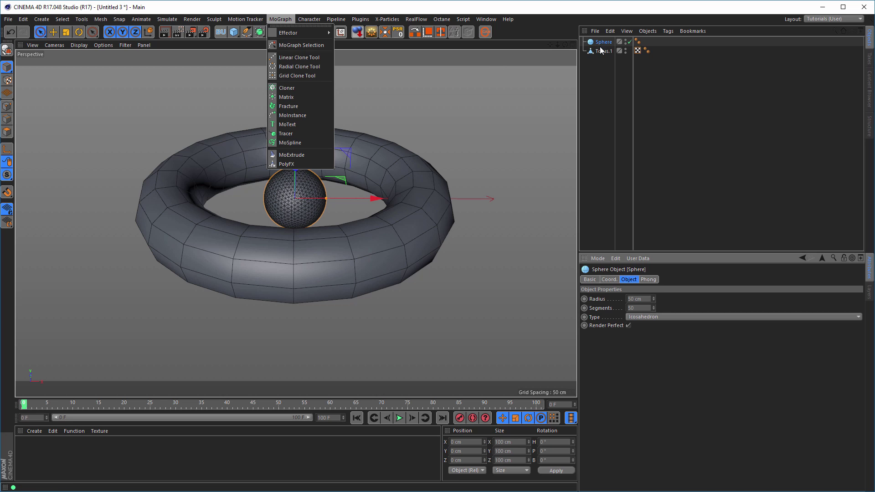
alt+click(289, 88)
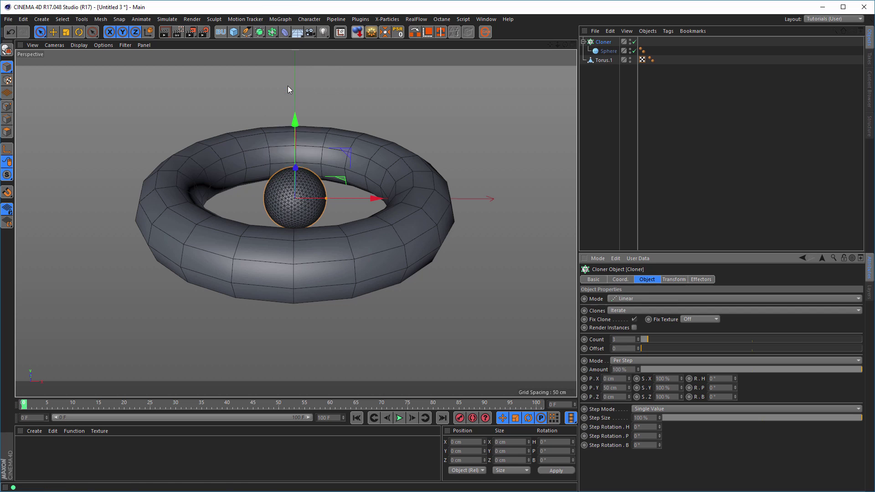
click(606, 43)
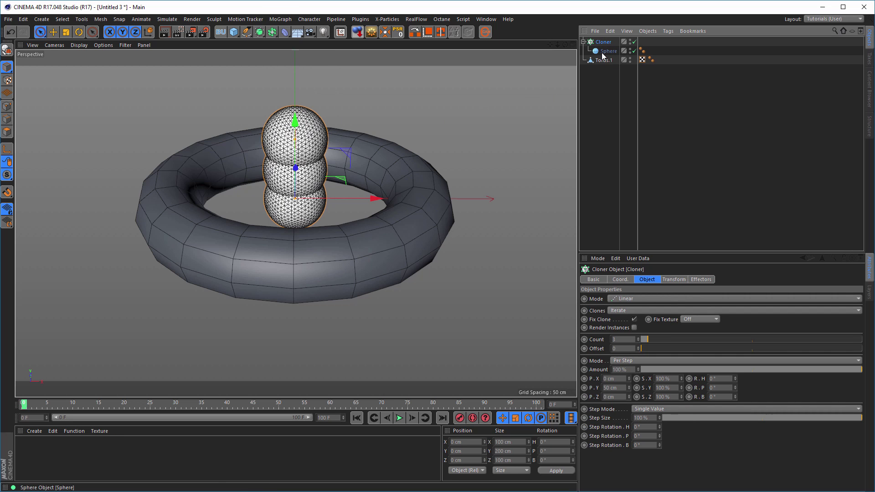
Set the Cloner to Object mode with Torus.1 as its object and distribute the clones over the surface.
click(626, 299)
click(643, 305)
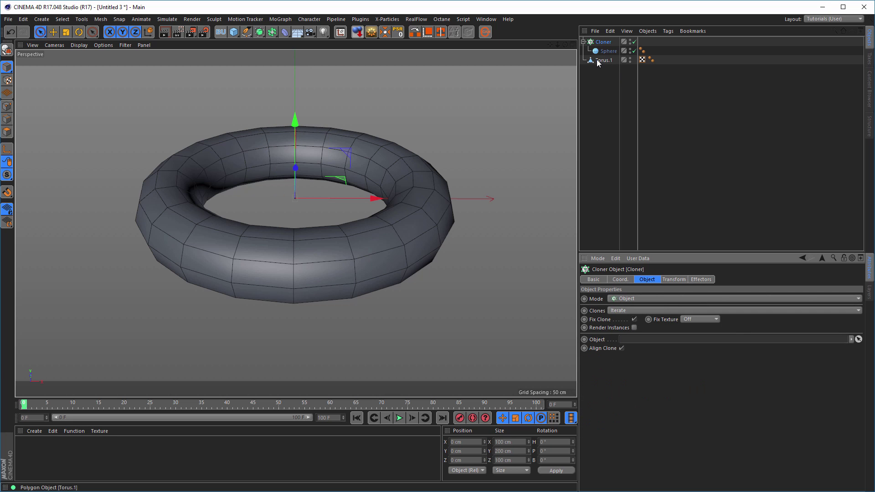
drag(597, 60, 627, 342)
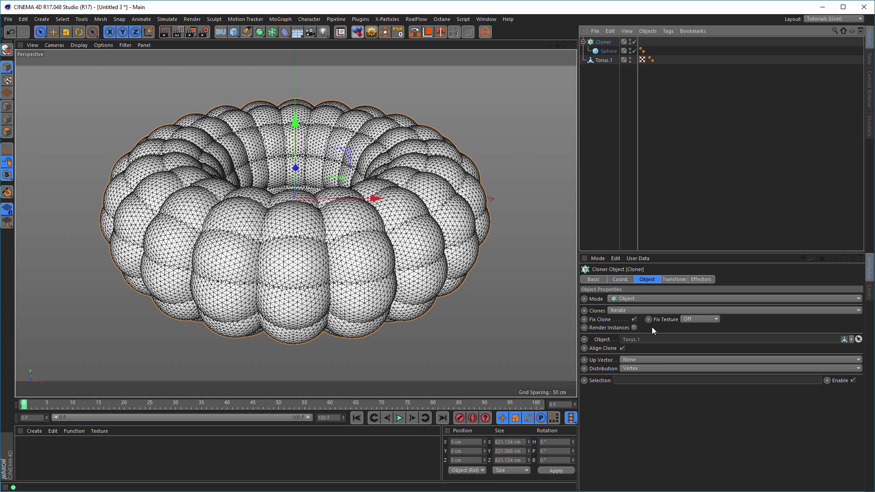
click(643, 368)
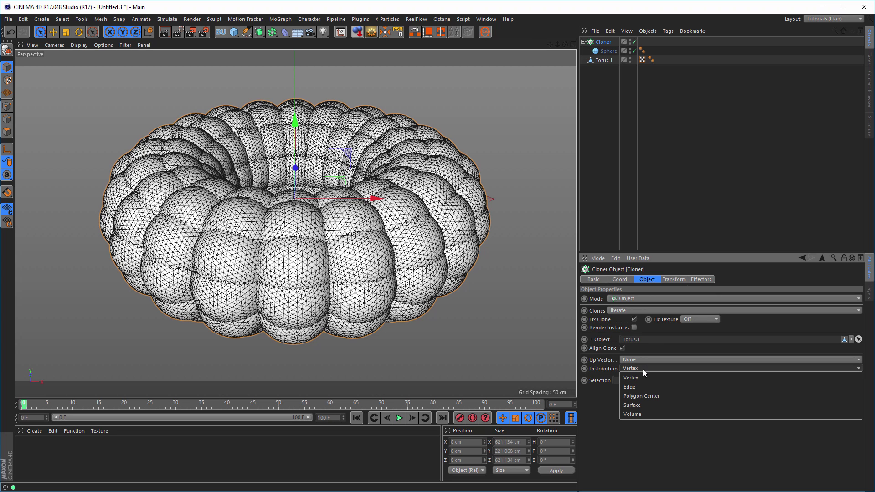
click(646, 406)
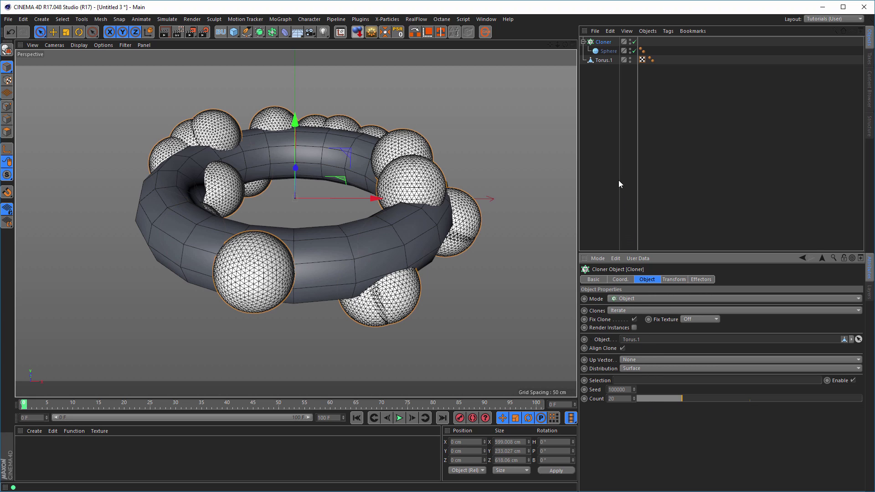
Add a MoGraph Random effector to the Cloner.
click(602, 42)
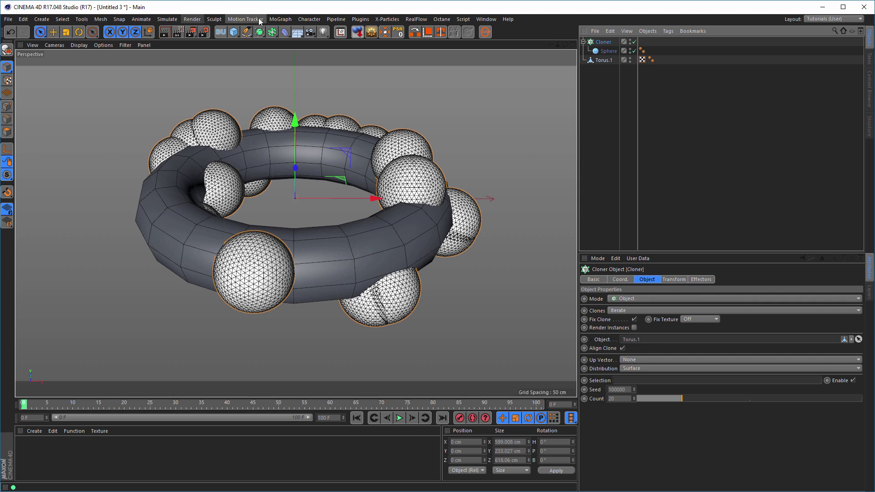
click(278, 20)
mouse_move(287, 32)
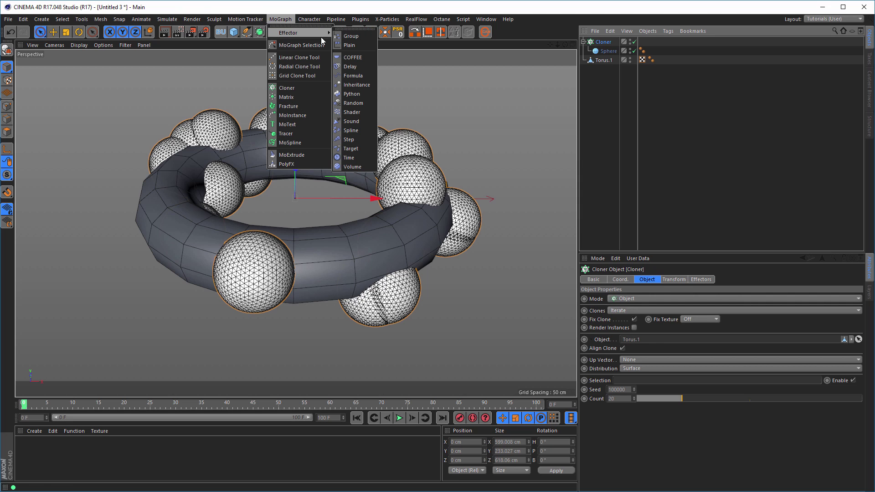
click(351, 104)
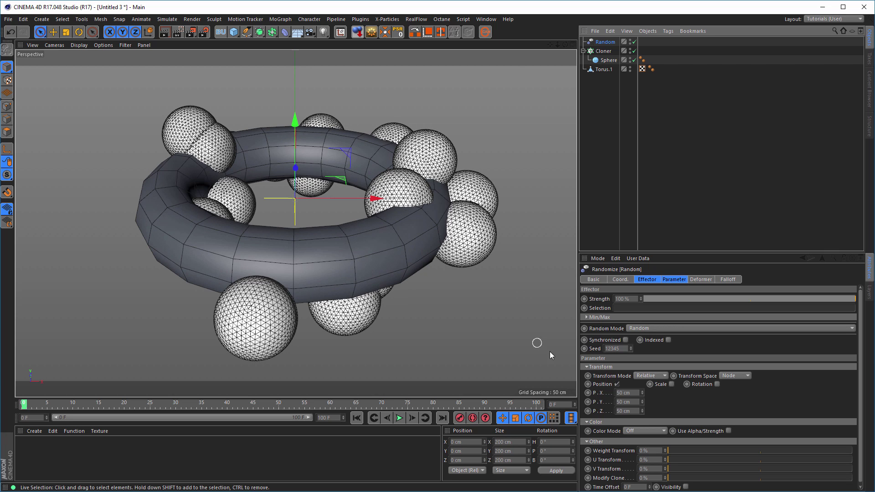
Make the Random effector vary scale instead of position, with Uniform Scale and Absolute Scale on and a scale of -0.5.
click(617, 384)
click(654, 384)
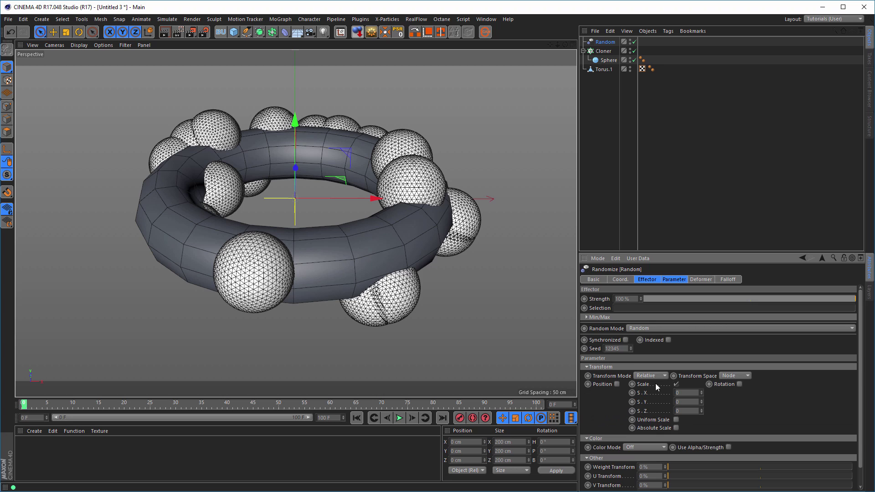
click(676, 420)
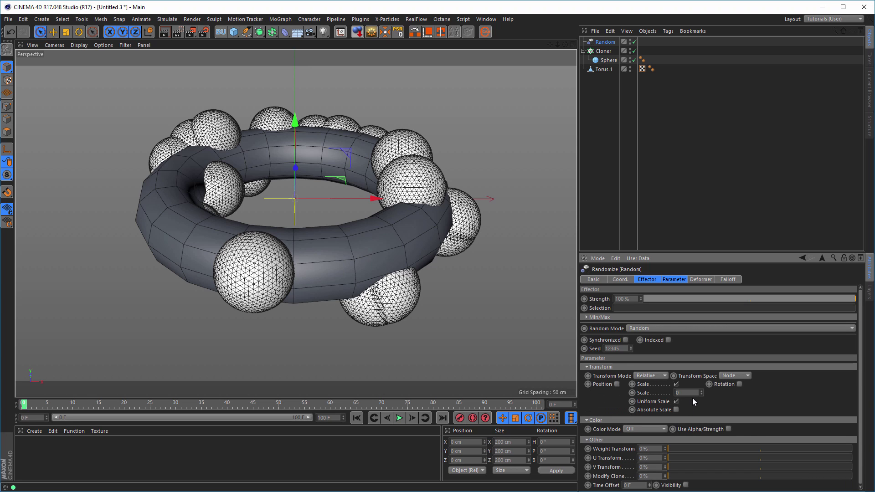
text(2)
text(5)
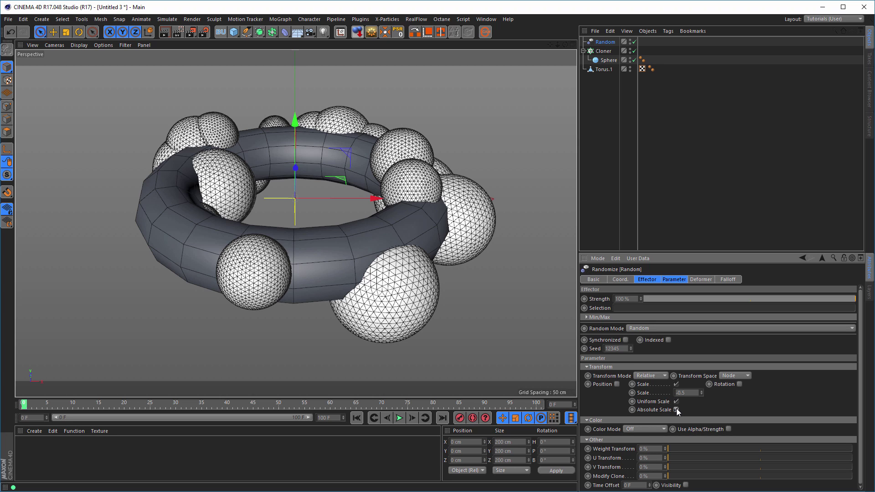
click(676, 409)
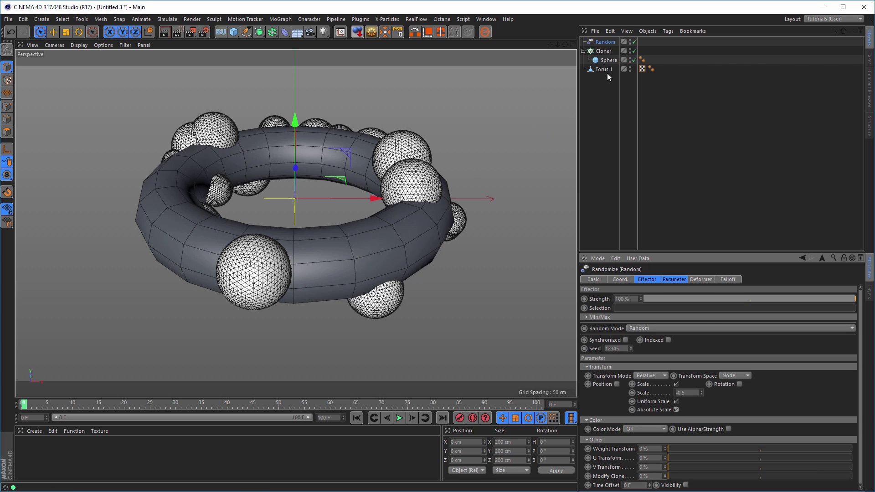
Change the Cloner's seed to 99996 to redistribute the spheres over the torus.
click(604, 51)
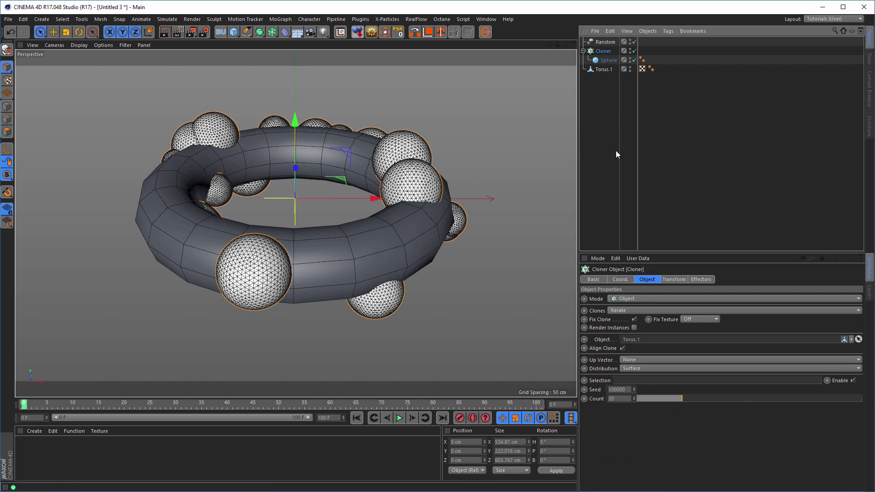
click(636, 390)
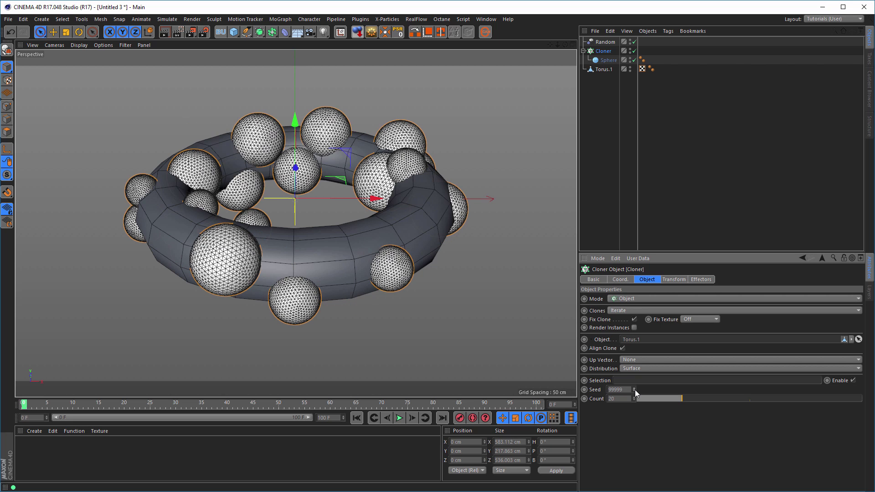
click(635, 390)
click(635, 389)
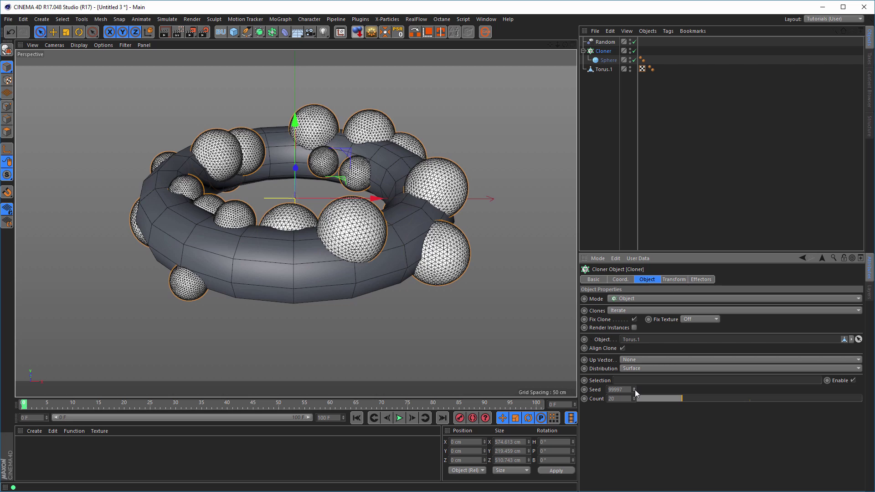
click(635, 391)
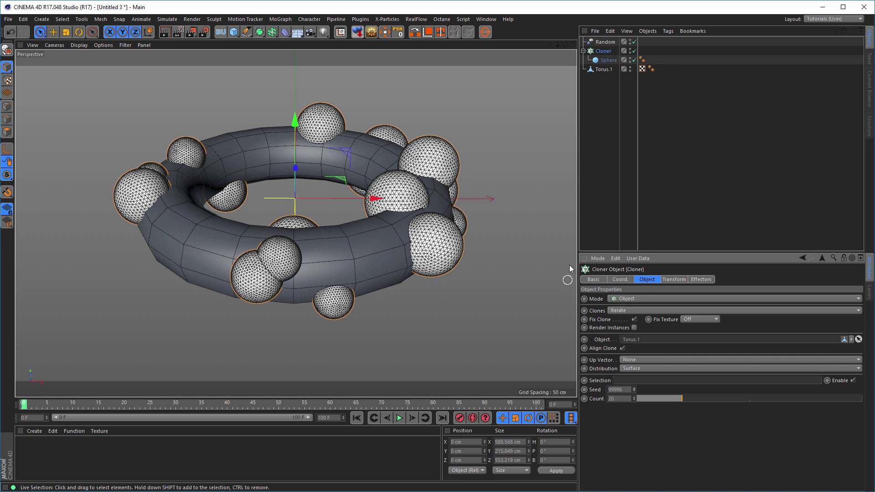
Duplicate the polygon object Torus.1 and rename the original as Dummy.
click(602, 70)
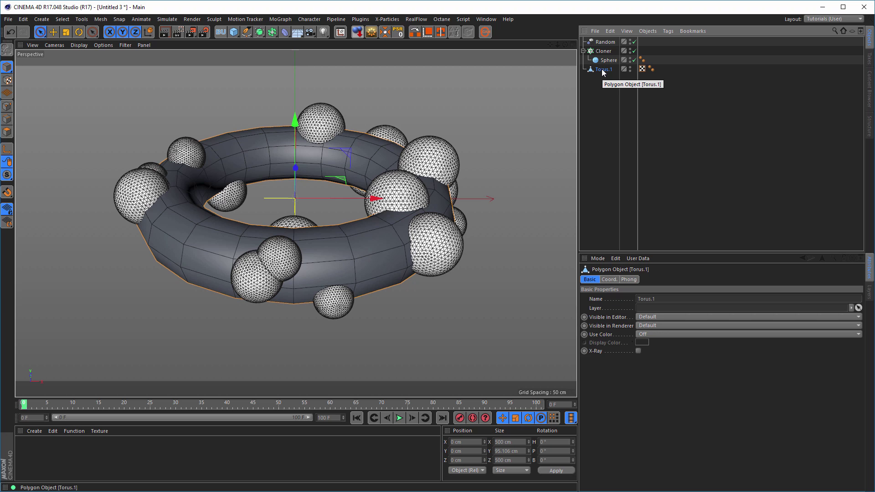
drag(602, 72, 600, 109)
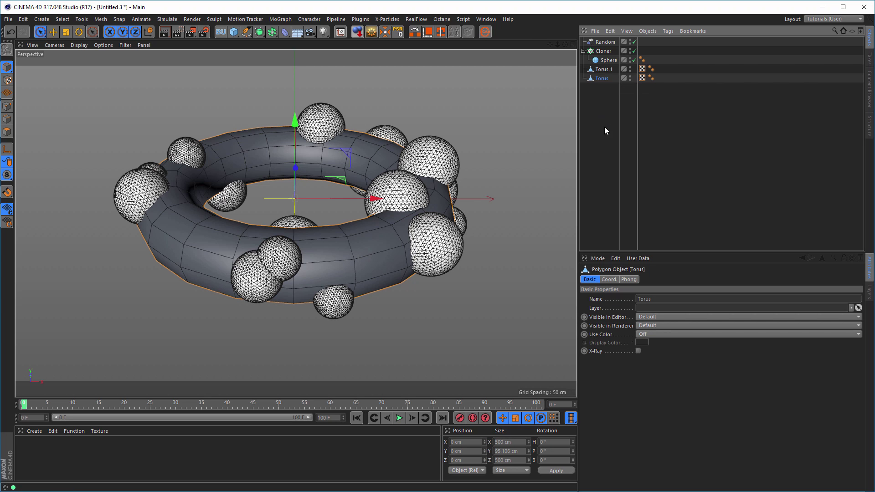
double_click(604, 69)
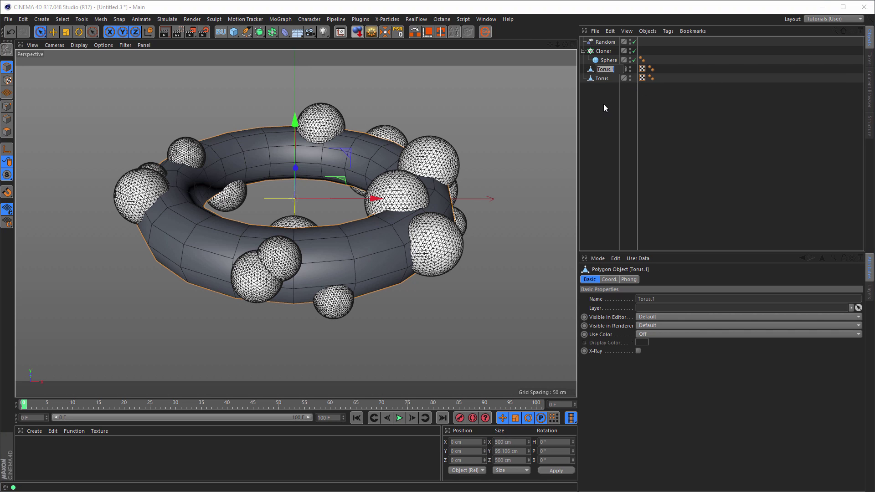
text(Dummy)
key(Return)
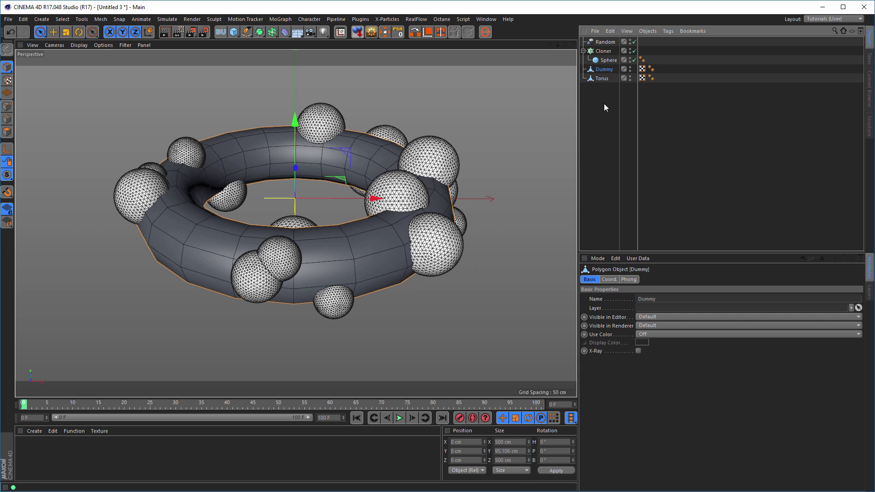
Hide the Cloner and Dummy objects and delete the duplicated polygon torus.
click(600, 78)
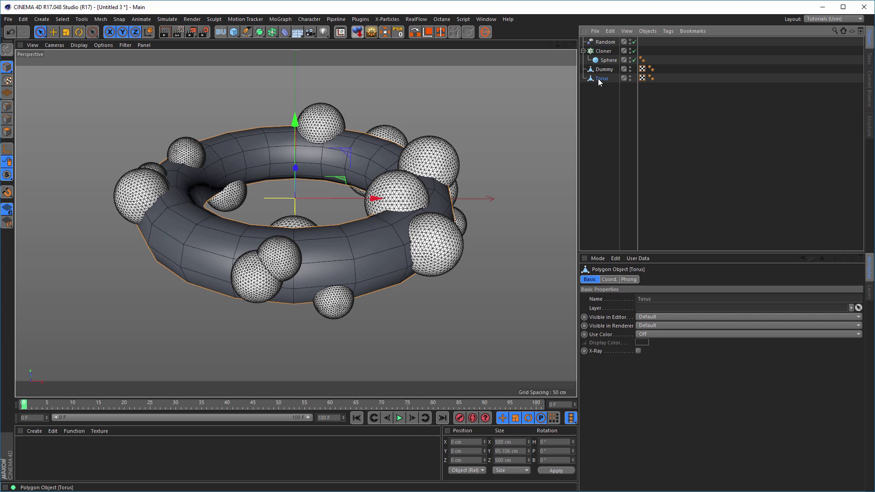
click(631, 50)
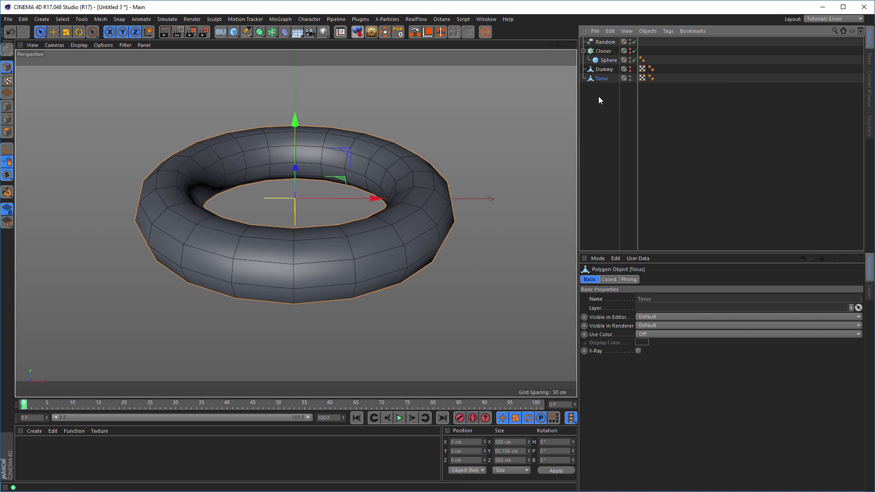
key(Delete)
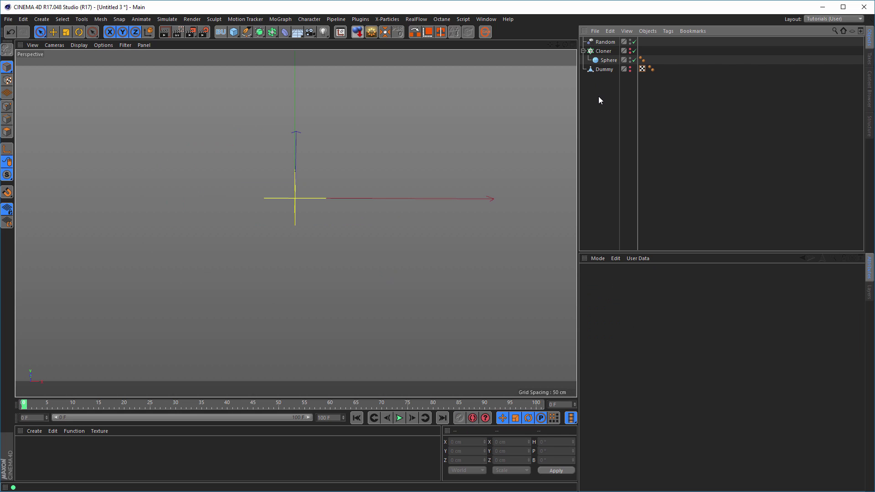
Add a new parametric Torus and place it below Dummy in the object hierarchy.
click(234, 33)
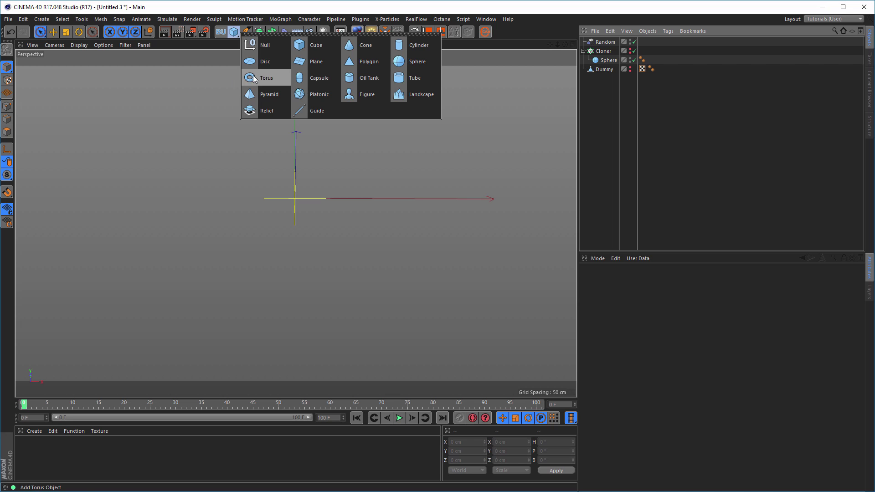
click(256, 76)
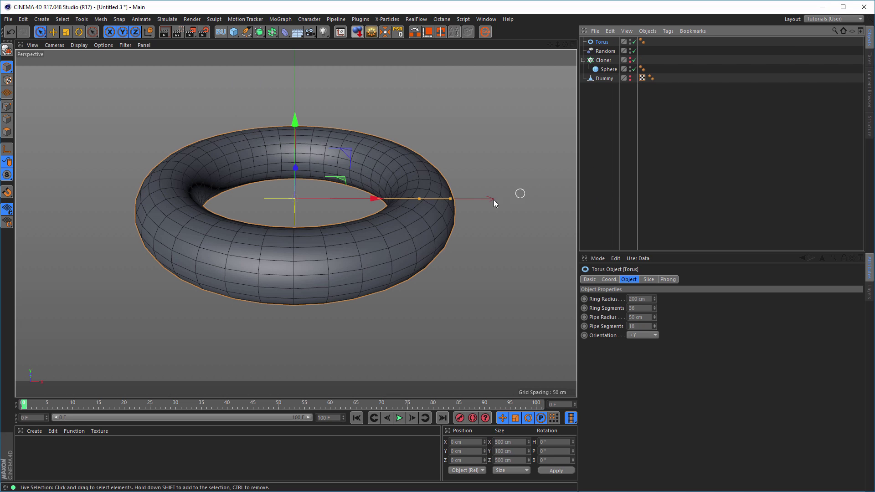
drag(608, 42, 606, 122)
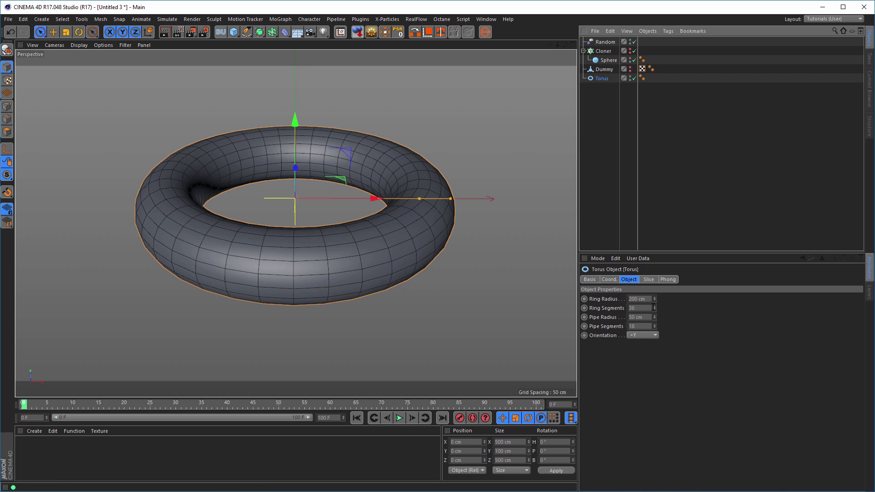
Set the new torus to 500 ring segments and 150 pipe segments.
drag(654, 308, 748, 308)
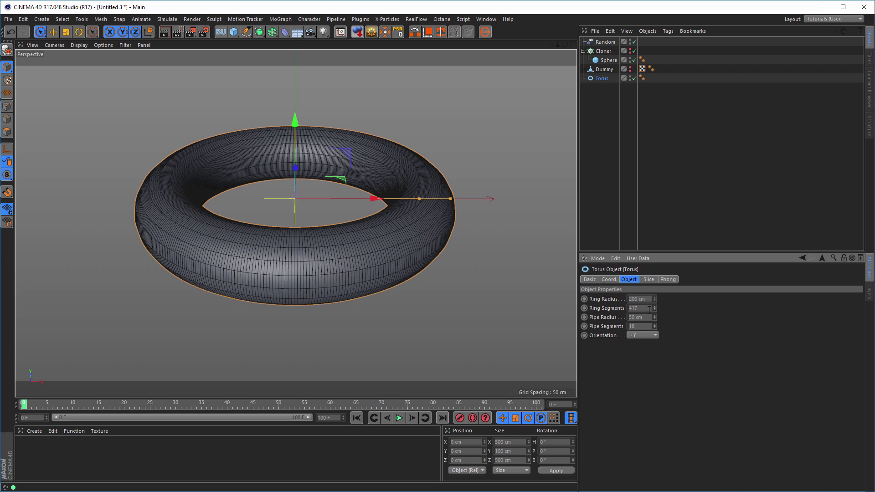
drag(649, 311, 609, 320)
text(500)
key(Return)
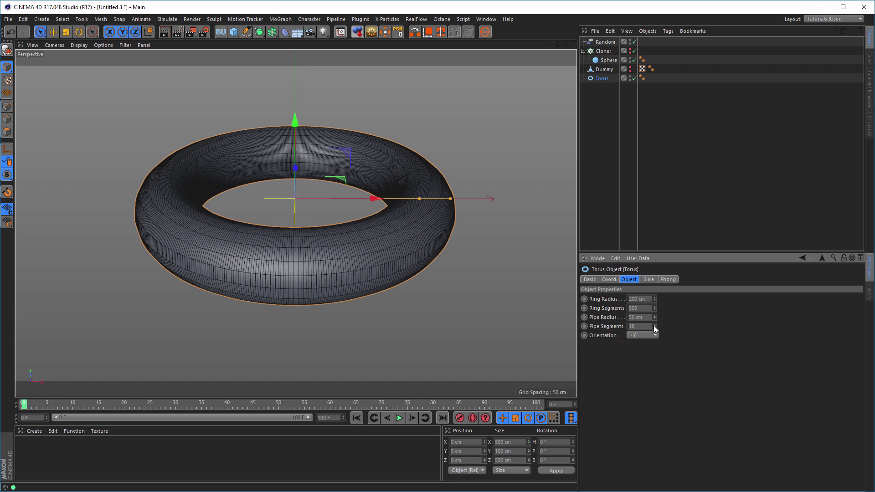
drag(653, 327, 613, 336)
text(150)
key(Return)
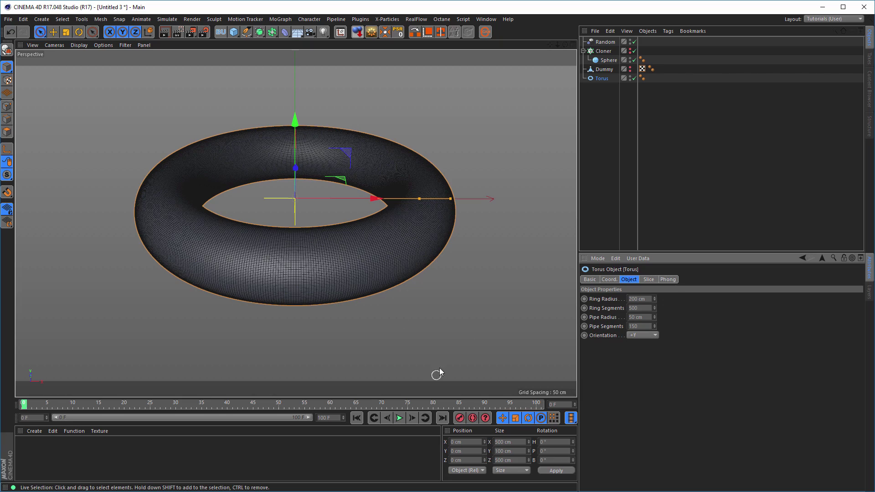
Add a Collision deformer as a child of the high-resolution torus.
scroll(360, 251, up, 2)
scroll(411, 242, up, 2)
scroll(387, 253, down, 4)
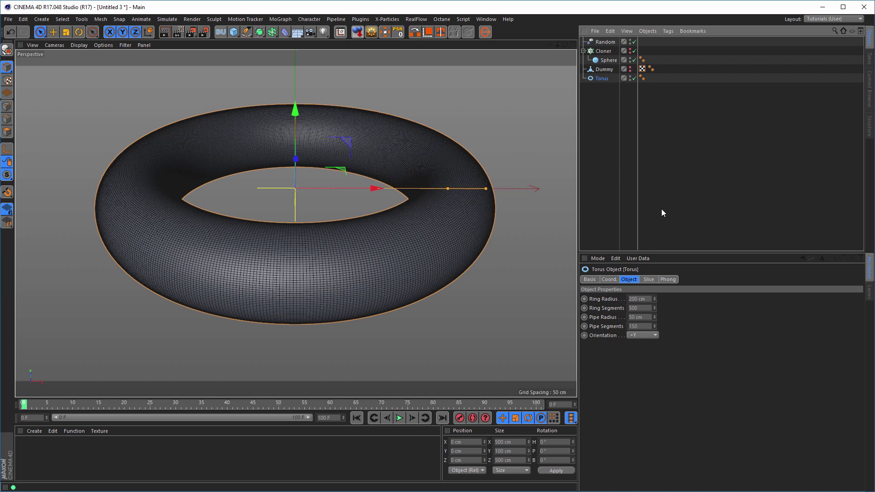
click(284, 32)
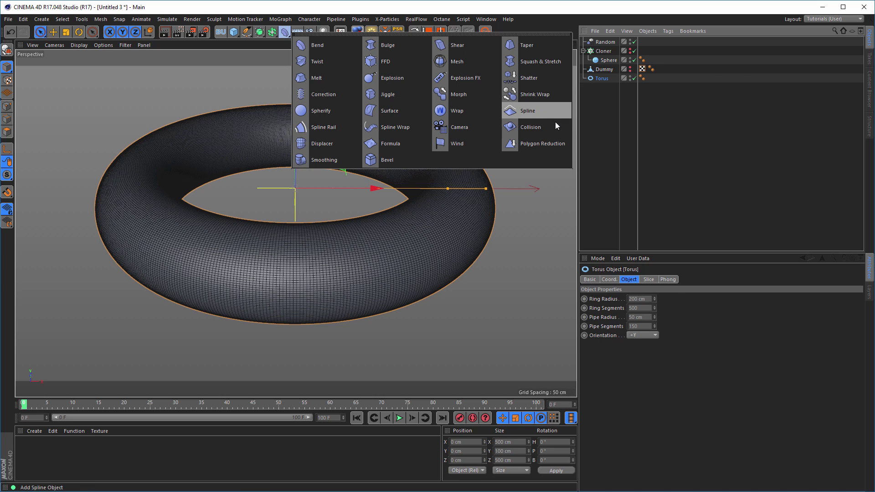
shift+click(525, 127)
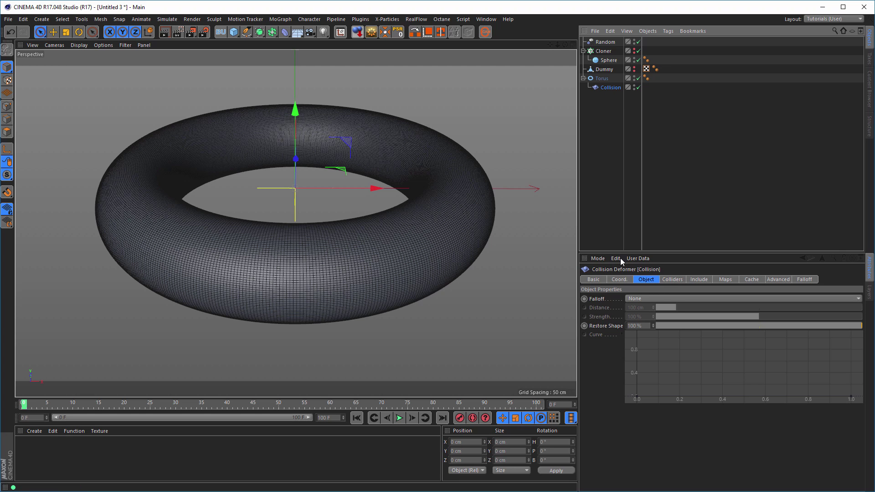
Set the Collision deformer's solver to Inside and add the Cloner as its collider object.
click(669, 281)
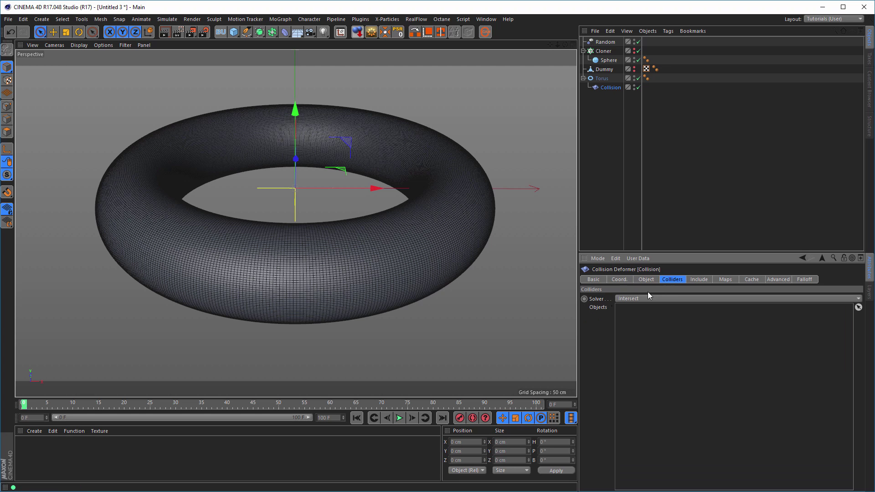
click(632, 298)
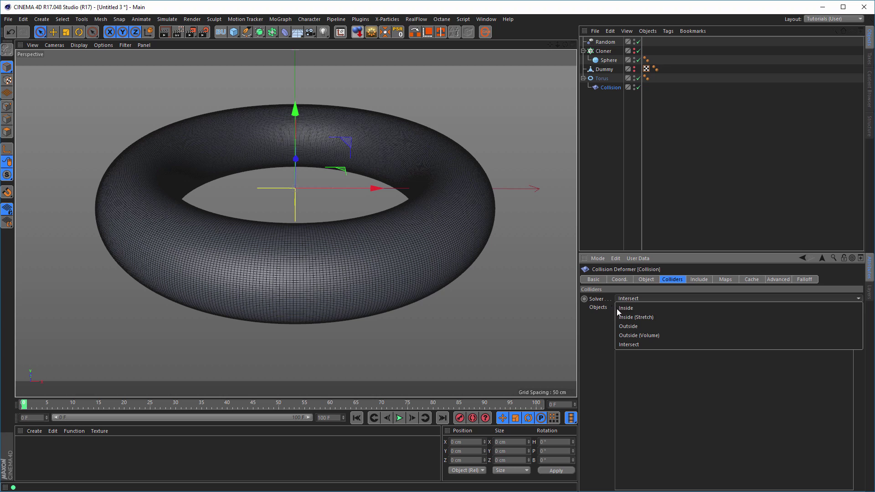
click(636, 307)
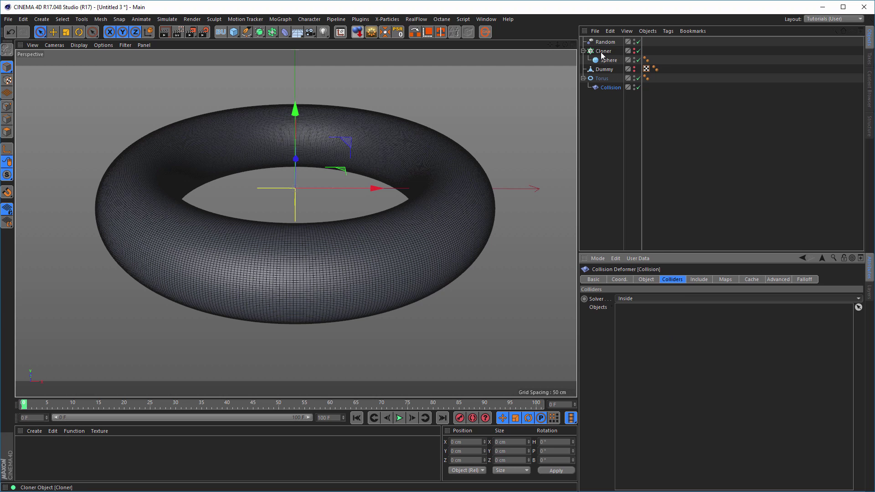
drag(600, 51, 632, 320)
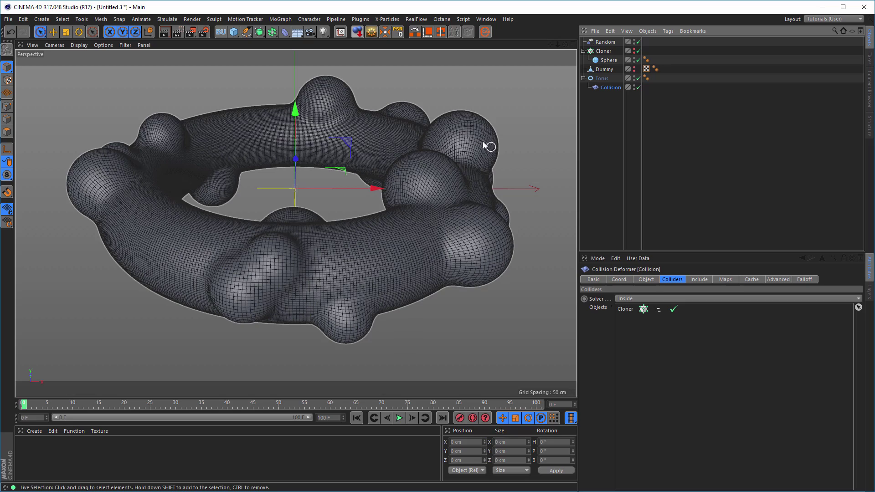
Bake the deformed torus into a polygon copy with Current State to Object and collapse the original torus's hierarchy.
alt+drag(472, 148, 453, 167)
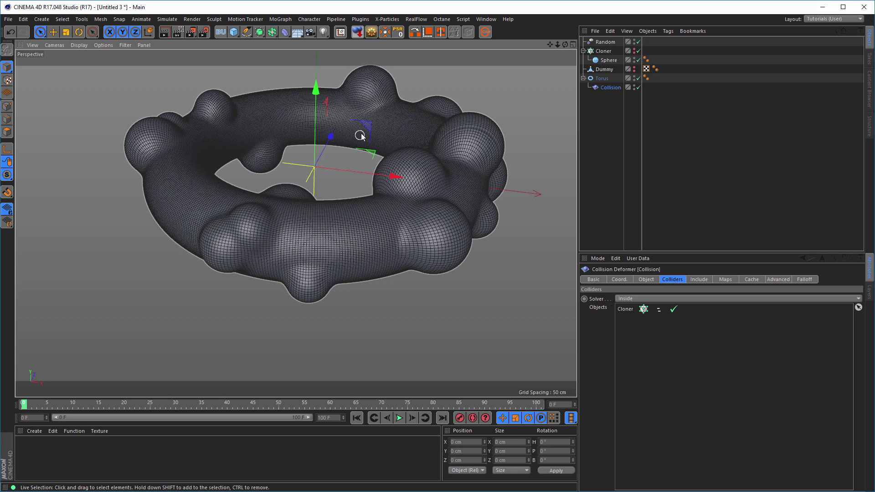
alt+drag(357, 133, 372, 182)
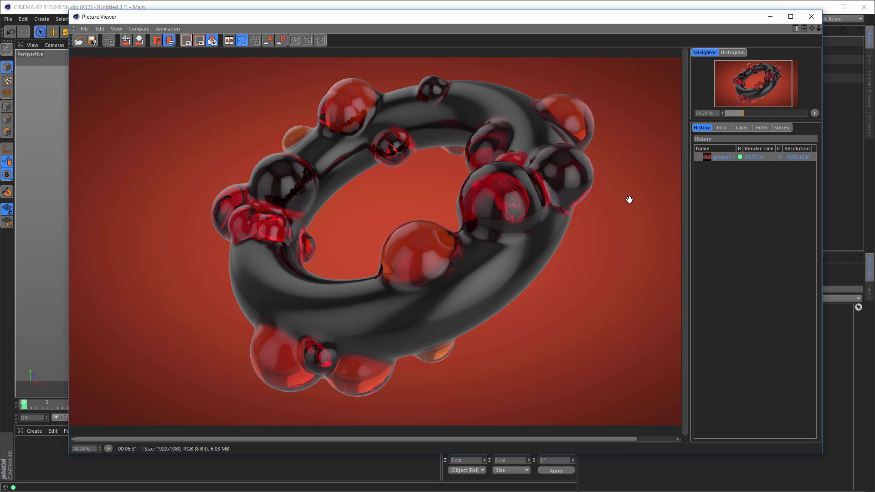
click(814, 21)
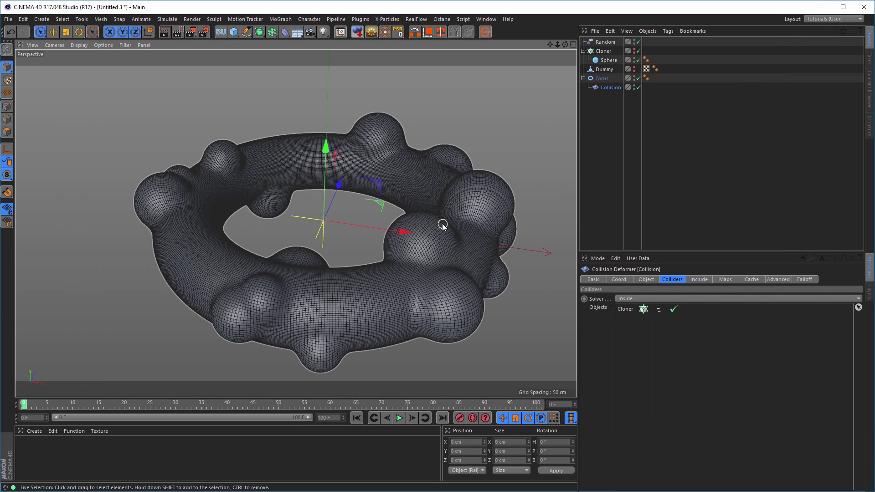
alt+middle_drag(442, 225, 434, 205)
click(601, 79)
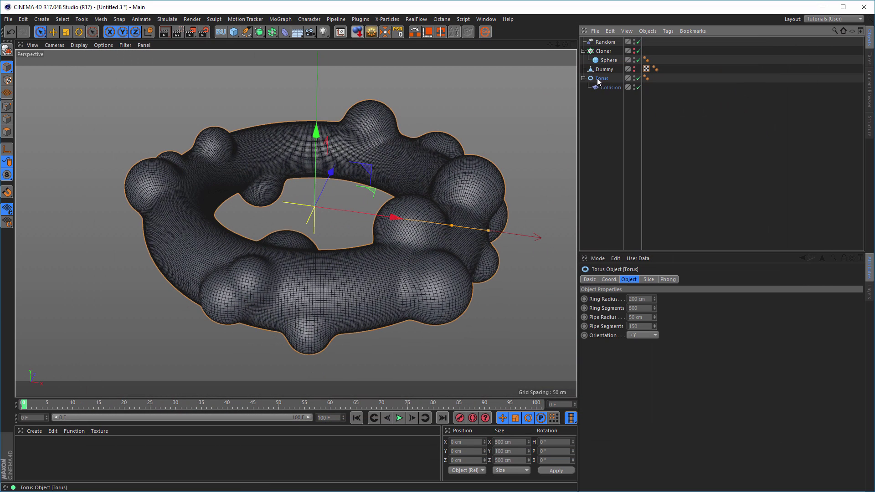
right_click(599, 80)
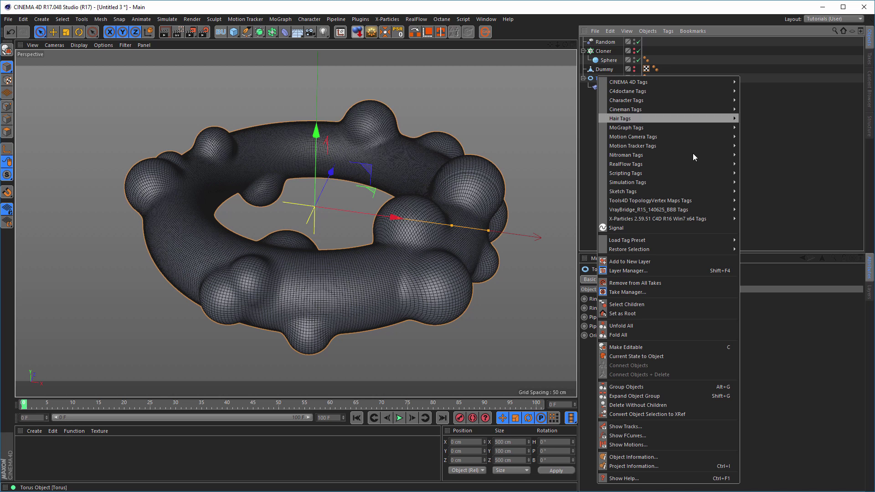
click(635, 357)
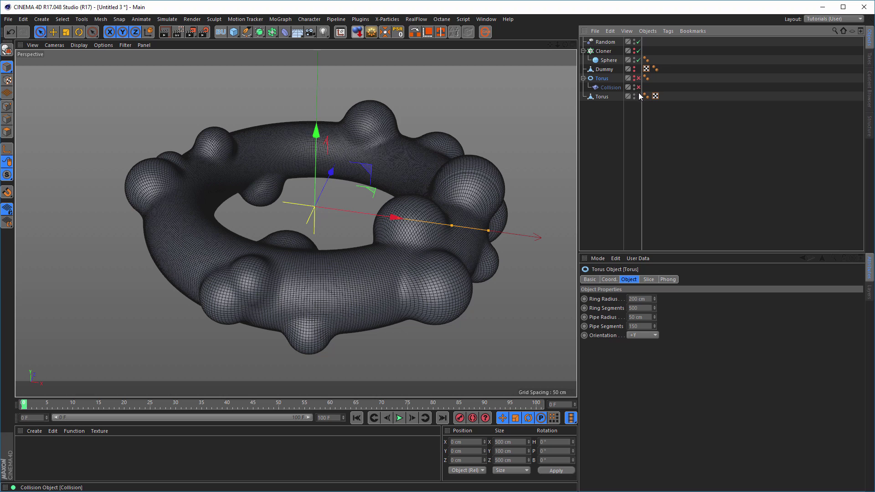
click(583, 78)
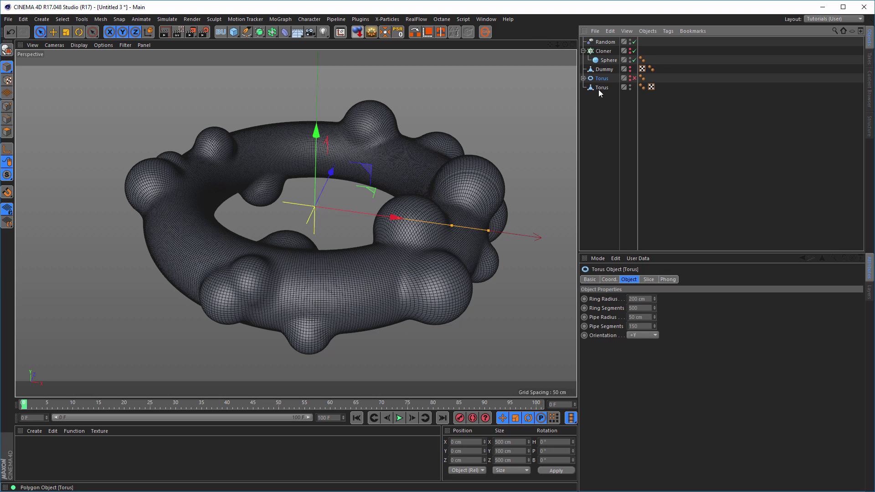
Disable the Cloner and the Random effector, and collapse the Cloner's hierarchy.
click(634, 51)
click(634, 42)
click(584, 51)
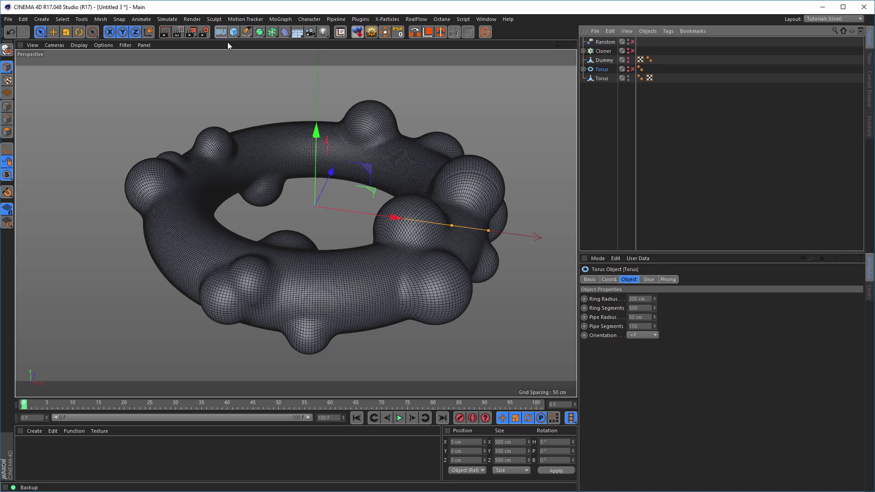
Add a Backup null and move the Random effector, Cloner, Dummy and original parametric torus into it.
click(220, 32)
shift+click(603, 51)
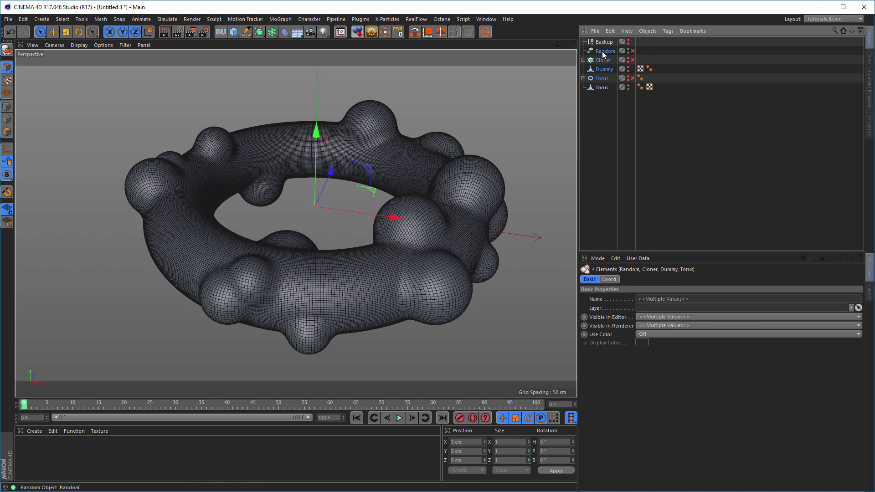
drag(606, 45, 602, 42)
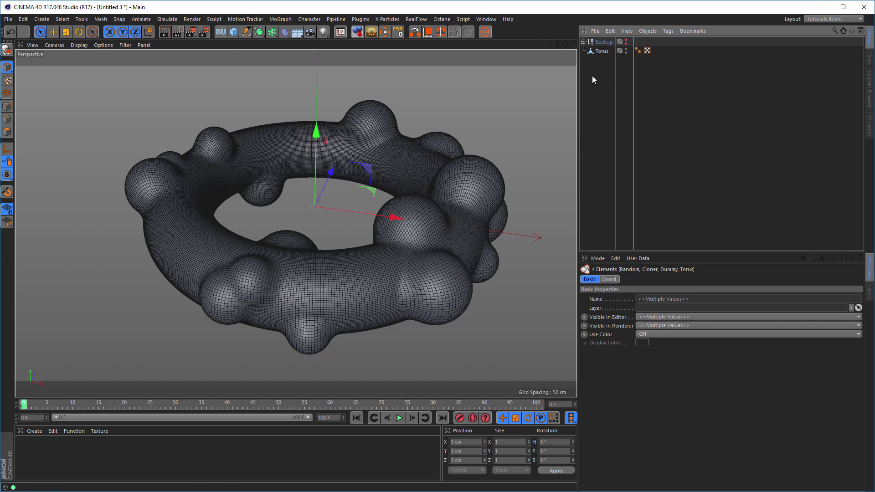
Select the baked torus and activate the Phong Break Selection tool in polygon mode.
click(602, 52)
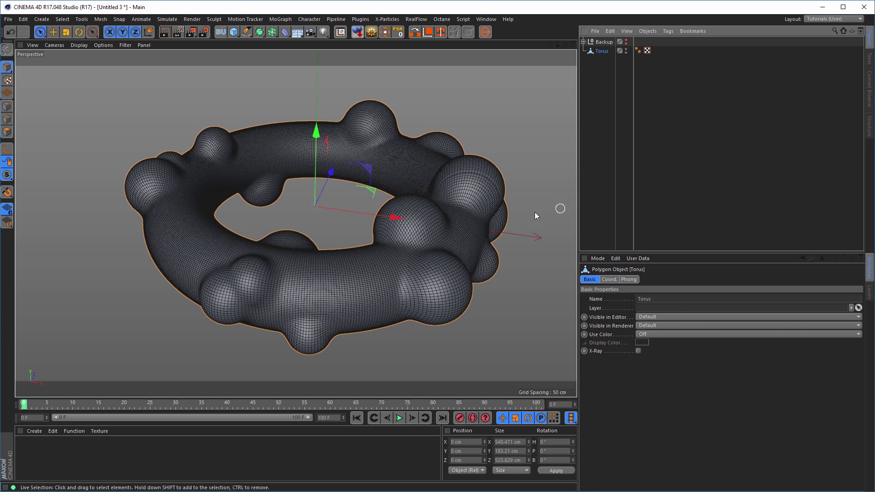
alt+middle_drag(441, 224, 423, 221)
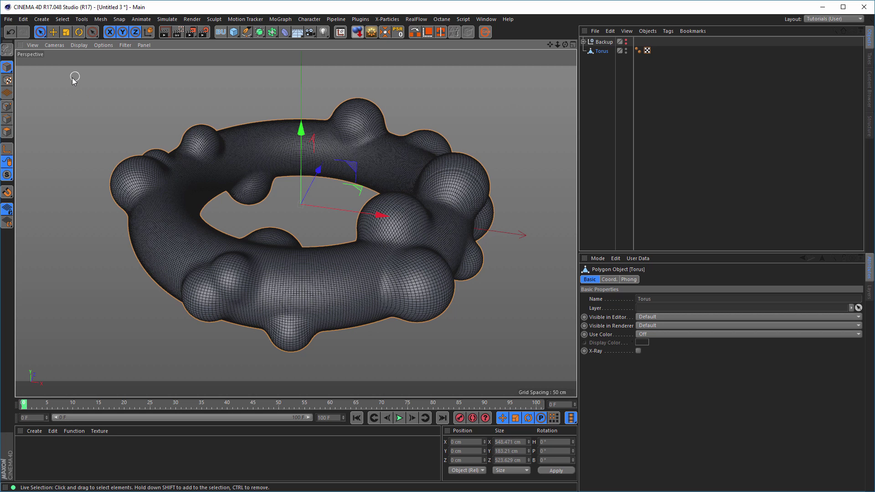
click(7, 133)
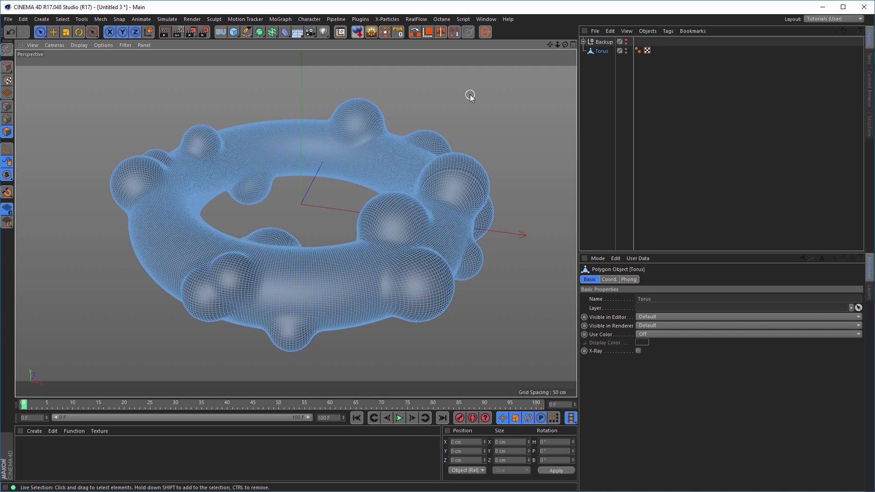
right_click(469, 95)
key(Escape)
key(v)
mouse_move(489, 71)
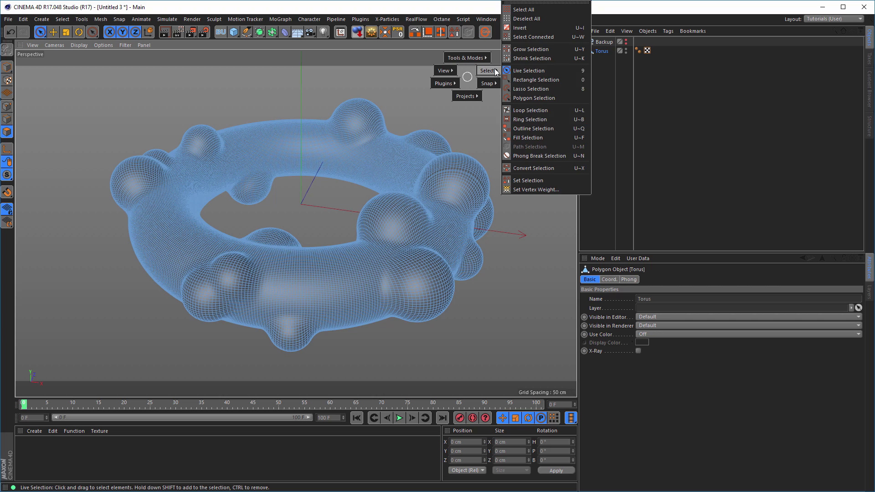
click(548, 157)
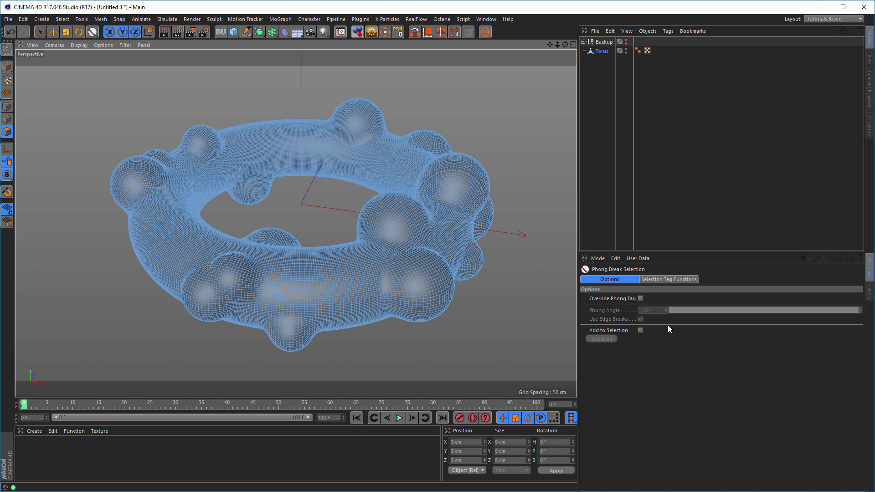
Override the phong tag for Phong Break Selection and set the phong angle to 3°.
click(641, 299)
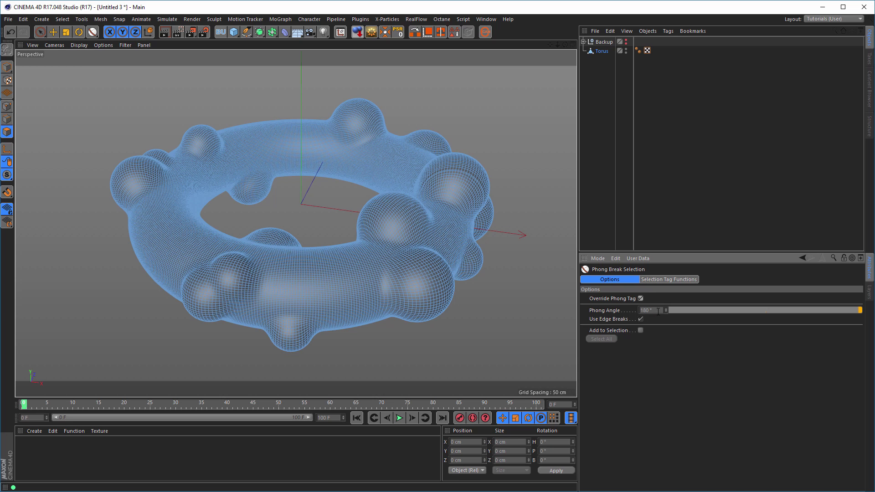
drag(658, 312, 632, 316)
key(Return)
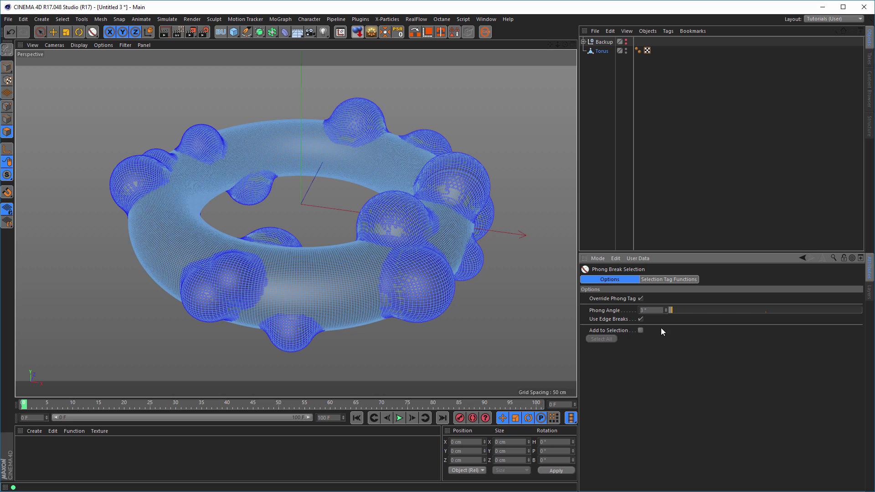
drag(668, 312, 667, 309)
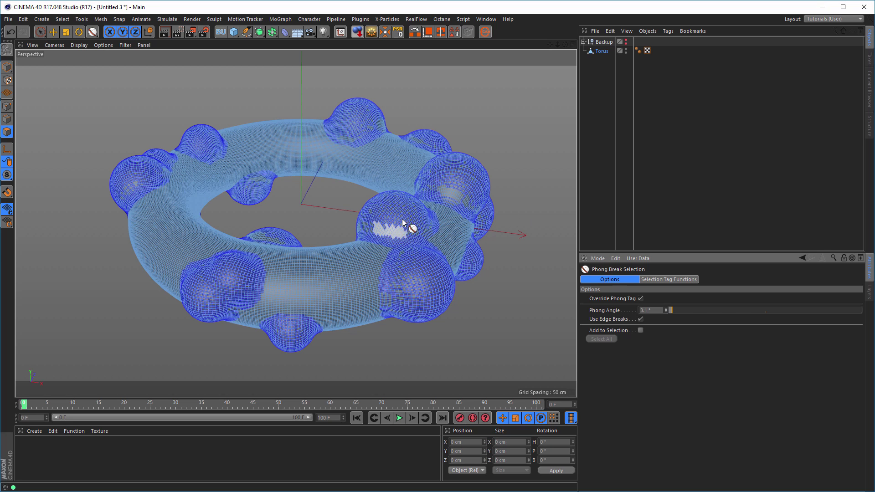
click(667, 313)
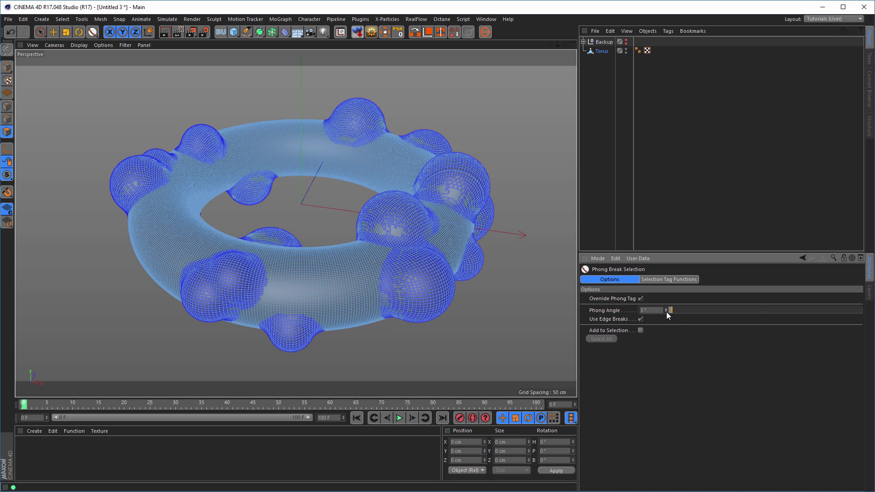
Lower the selection's phong angle to 2° and fine-tune it to 2.4°.
click(667, 313)
click(666, 312)
click(649, 310)
key(Return)
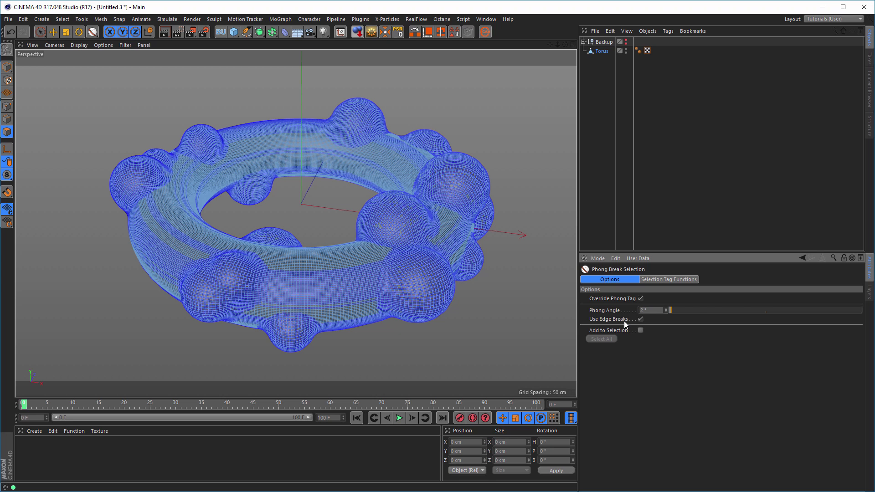
click(667, 309)
click(666, 309)
click(666, 309)
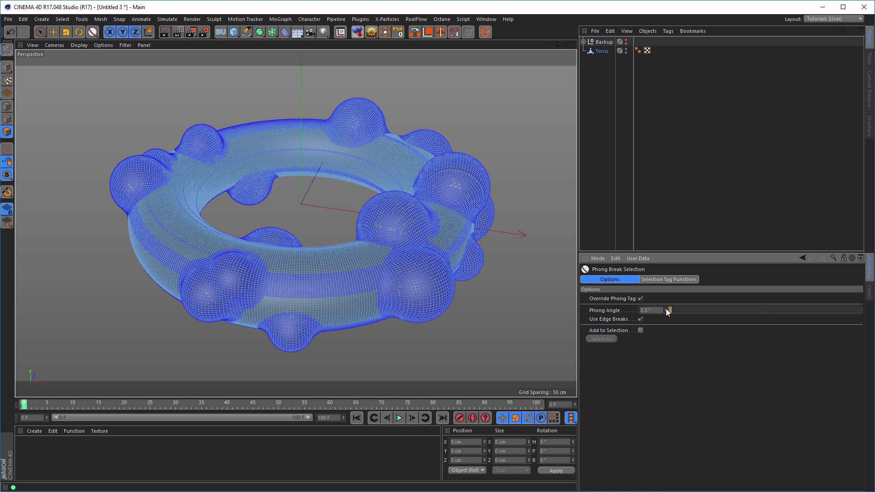
click(666, 309)
click(666, 309)
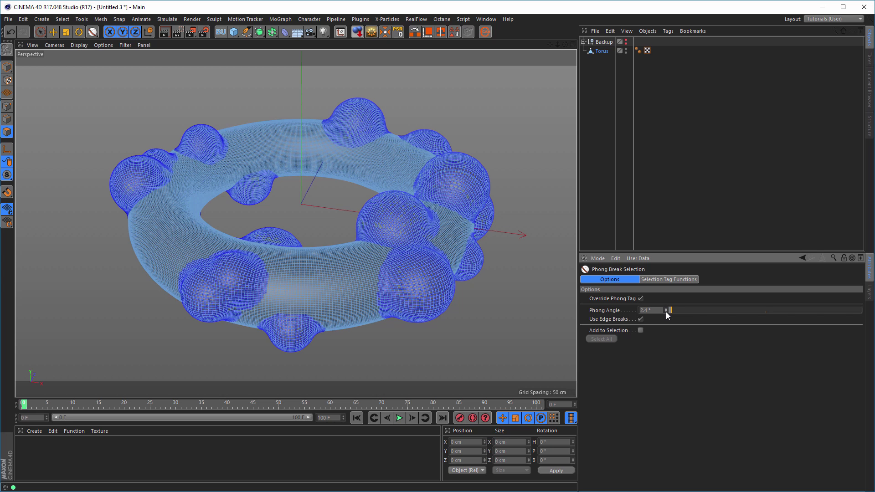
click(666, 312)
click(667, 309)
Select the smooth ring surface between the blobs and store it as a polygon selection tag.
click(321, 271)
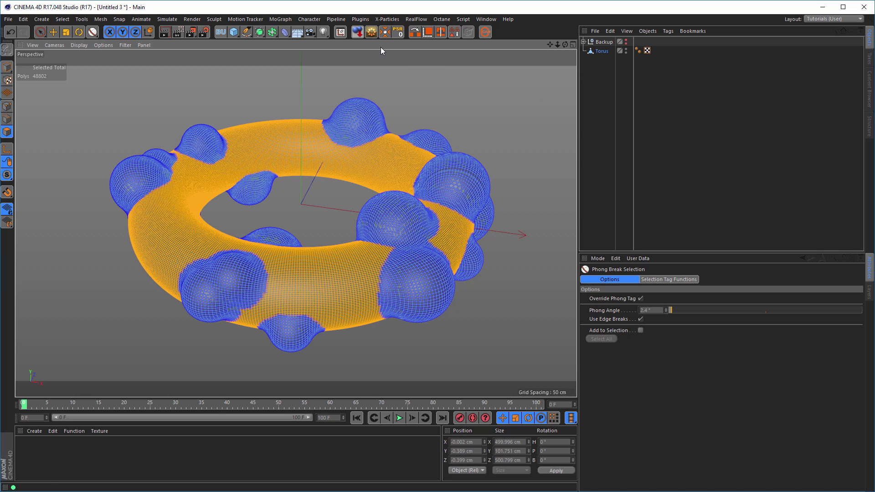
click(454, 33)
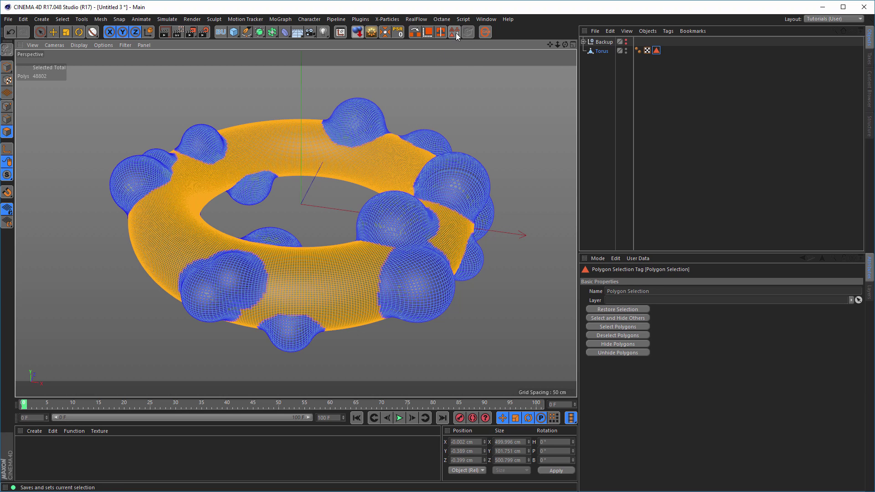
click(100, 19)
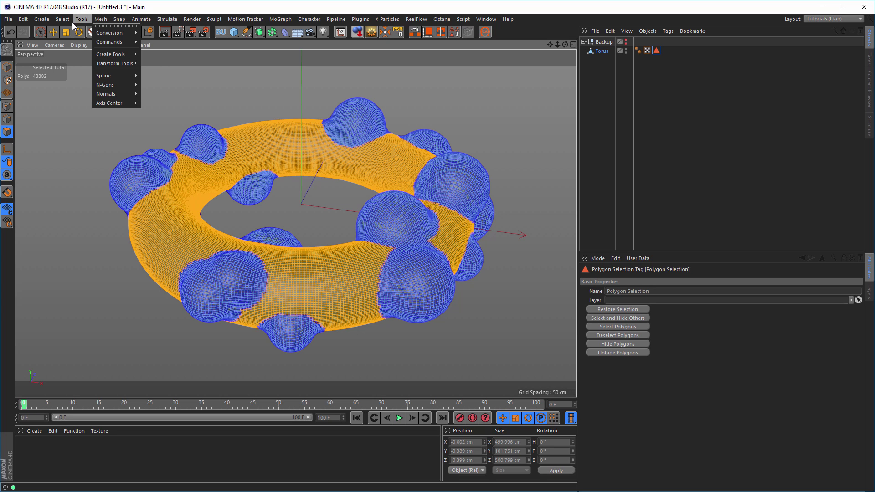
mouse_move(58, 23)
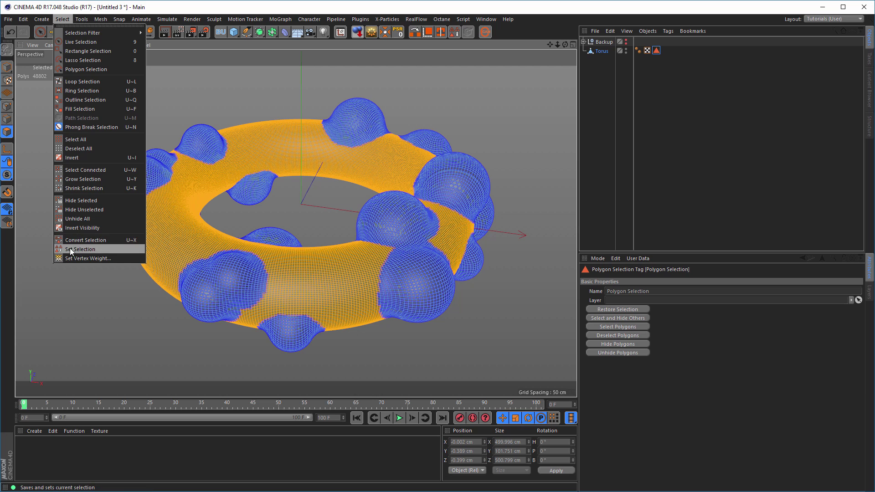
click(631, 10)
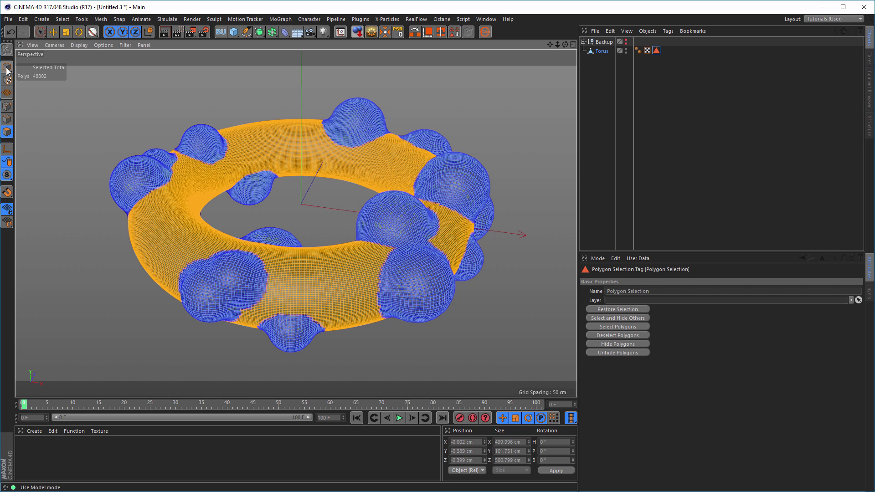
Restore the stored polygon selection and create a vertex map from it with weight 0% in Set mode.
click(7, 106)
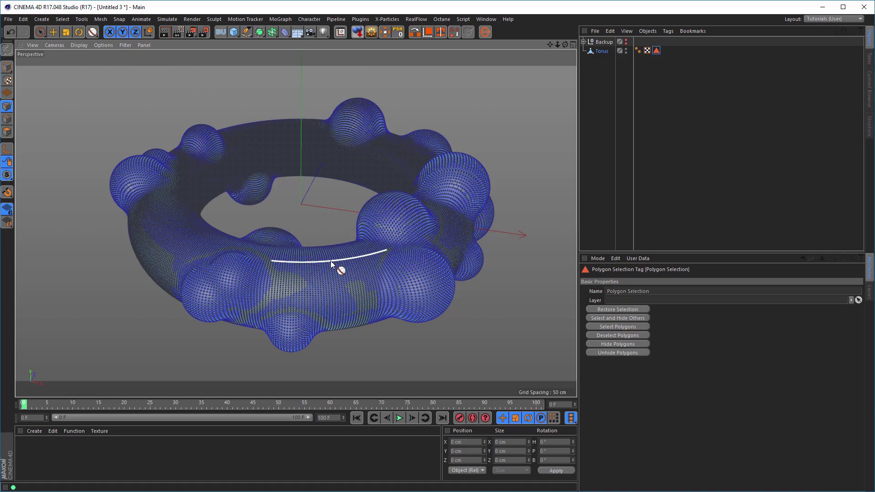
alt+right_drag(331, 261, 371, 256)
scroll(370, 257, down, 2)
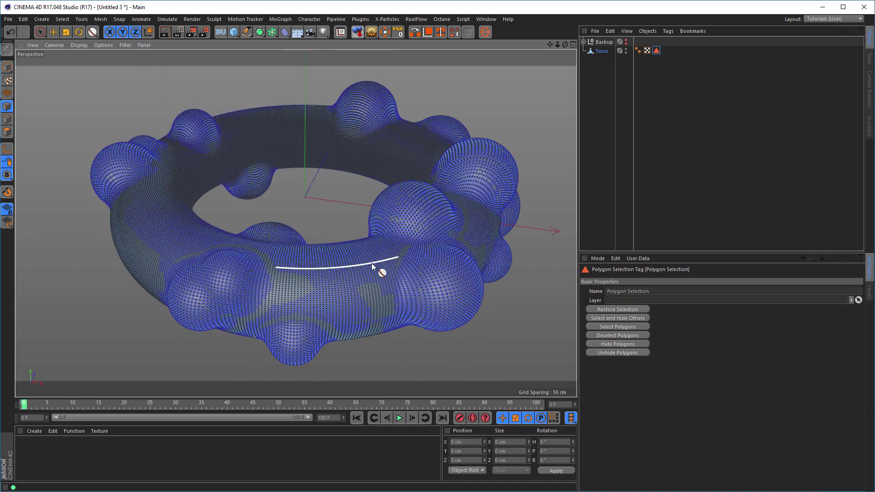
double_click(657, 51)
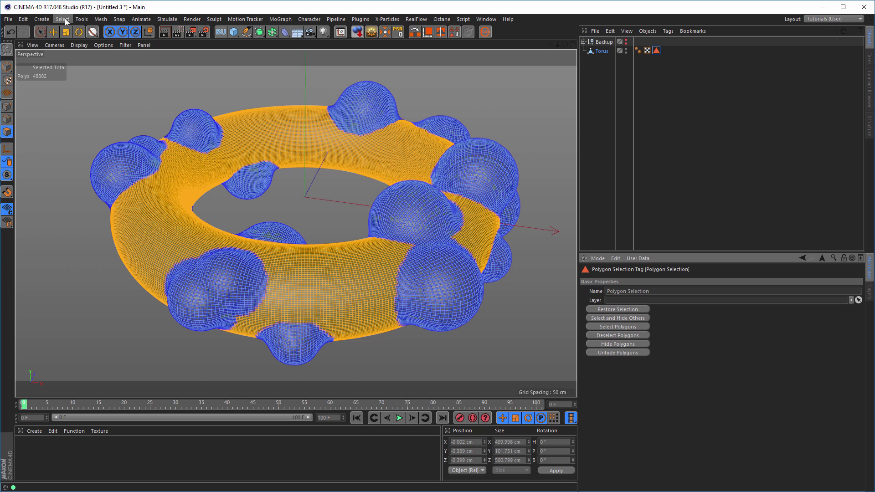
click(101, 20)
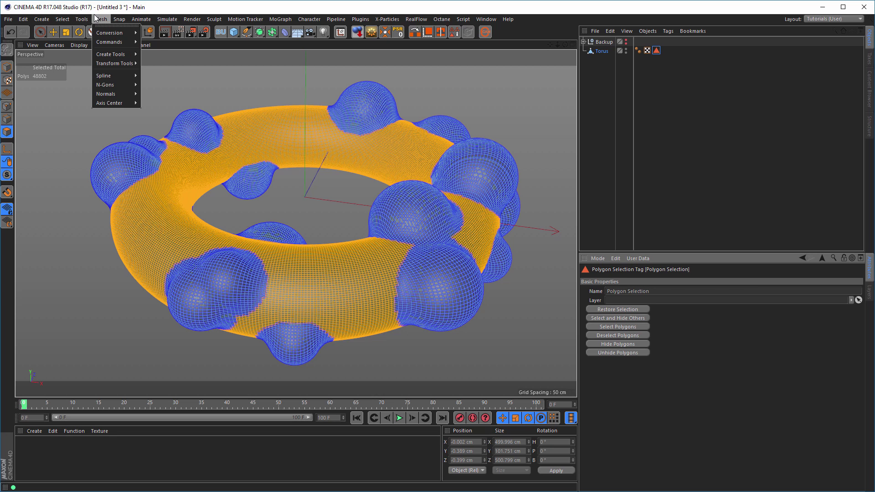
mouse_move(61, 21)
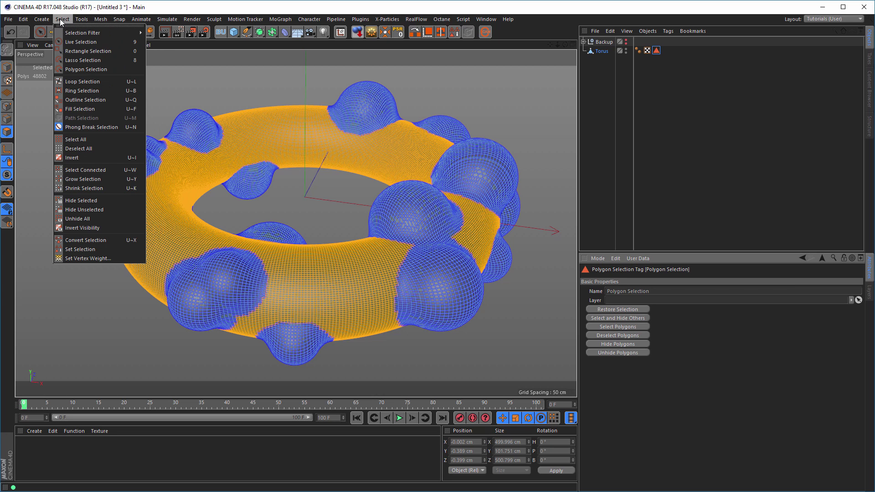
click(88, 259)
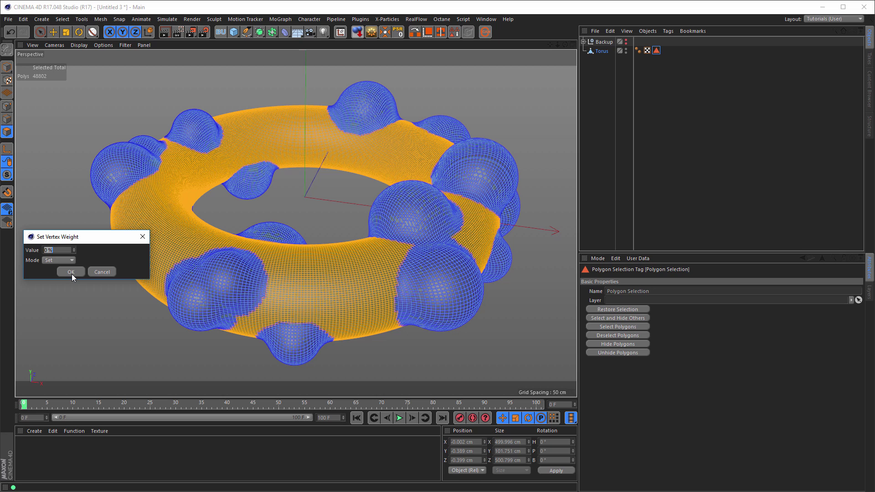
click(71, 273)
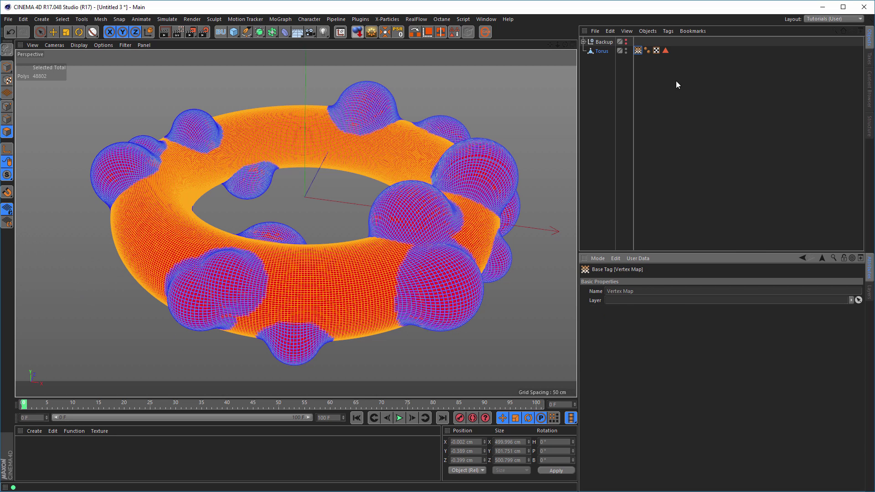
Open the vertex map for painting and add 100% strength to the selected ring polygons.
double_click(638, 51)
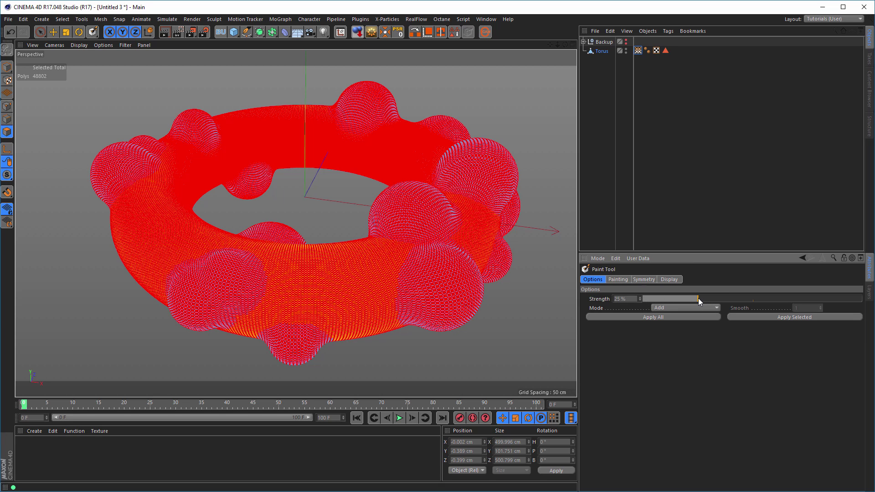
drag(829, 298, 871, 298)
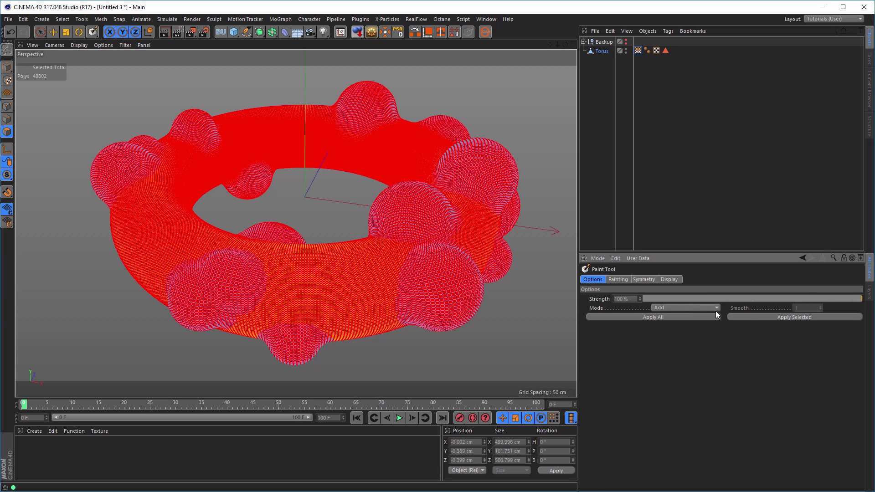
click(765, 318)
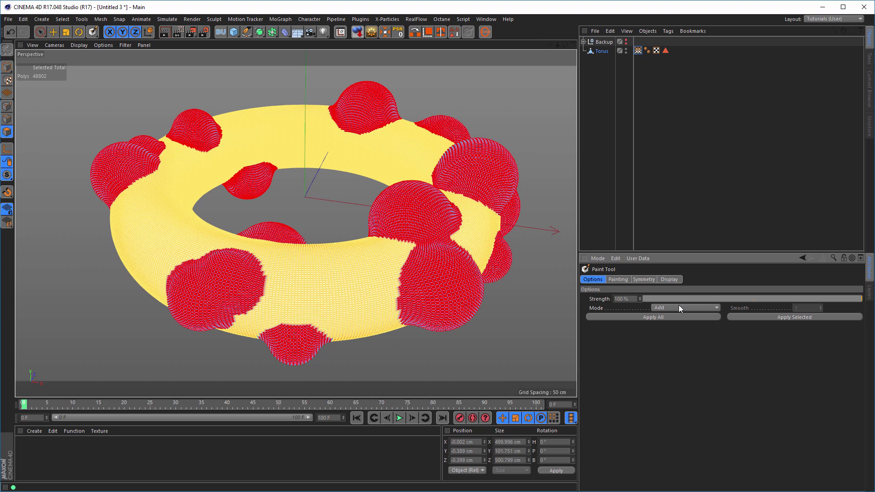
Switch the Paint tool to Smooth mode and apply it repeatedly to the entire vertex map.
click(668, 308)
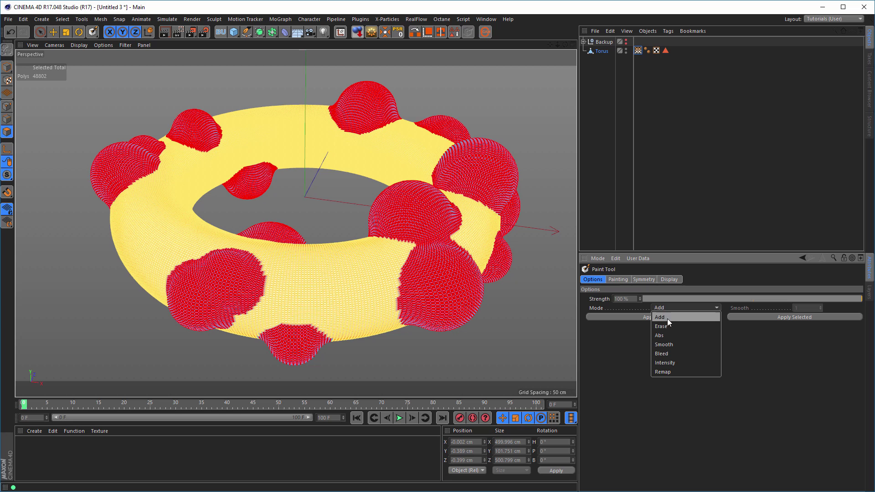
click(668, 346)
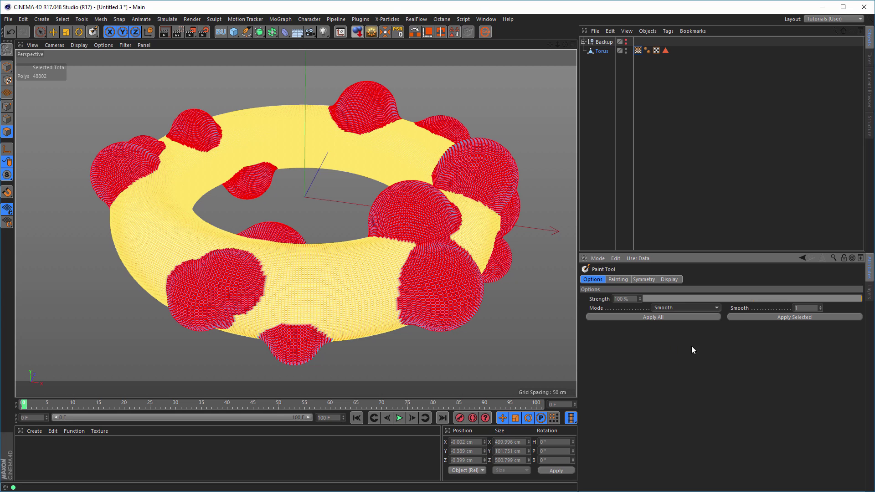
click(640, 317)
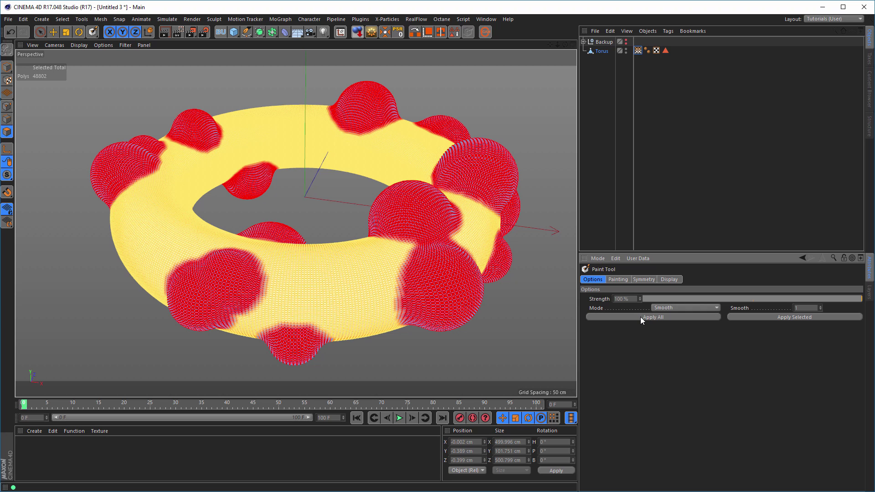
click(641, 316)
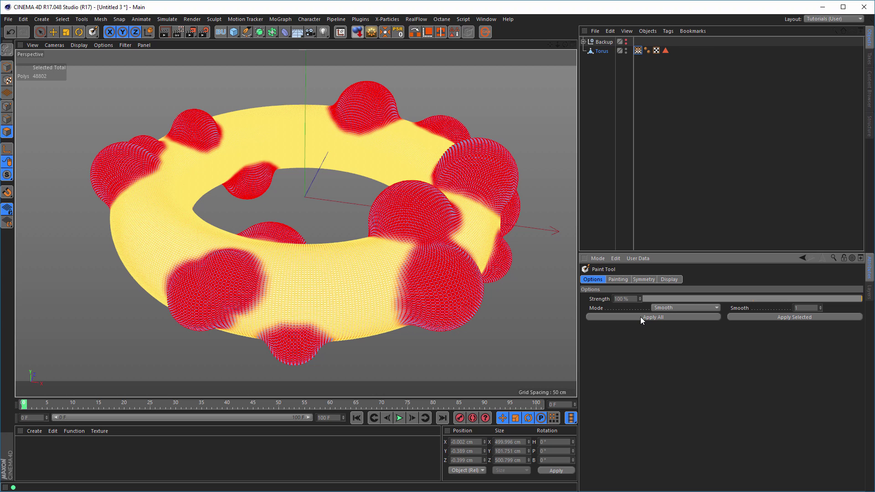
click(641, 316)
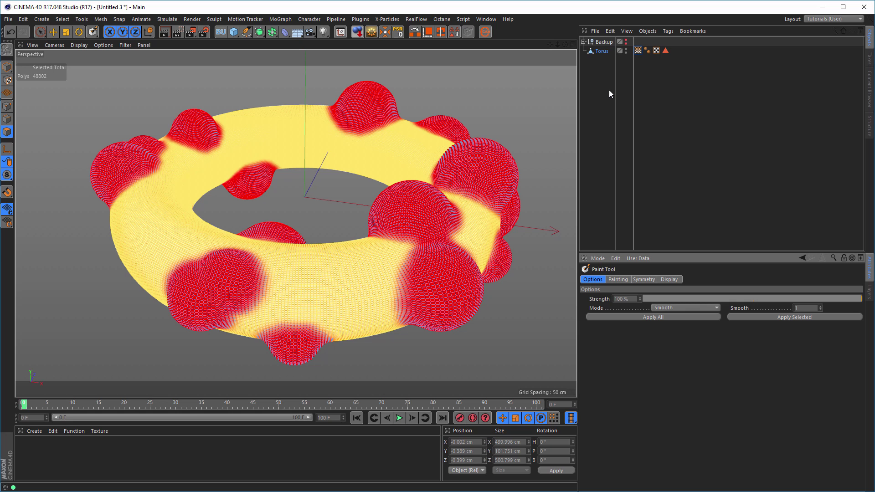
Leave vertex map painting and create a new material with Reflectance disabled and its color value (V) set to 12%.
click(7, 67)
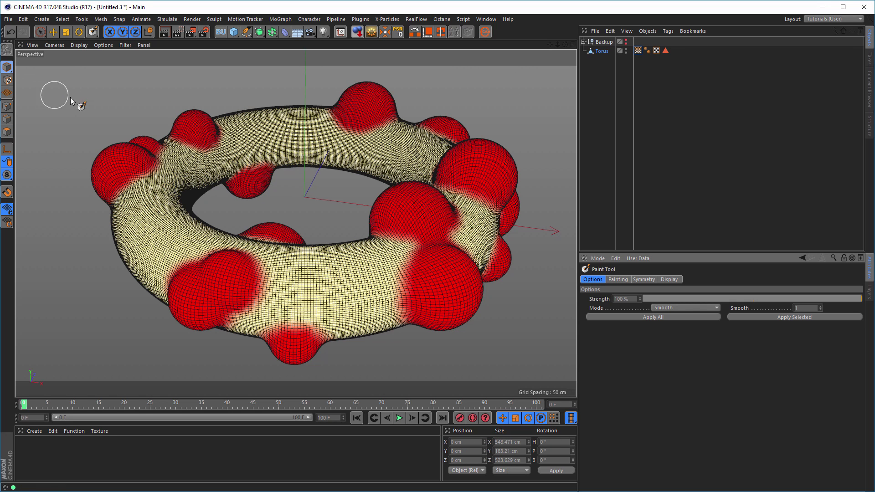
click(600, 51)
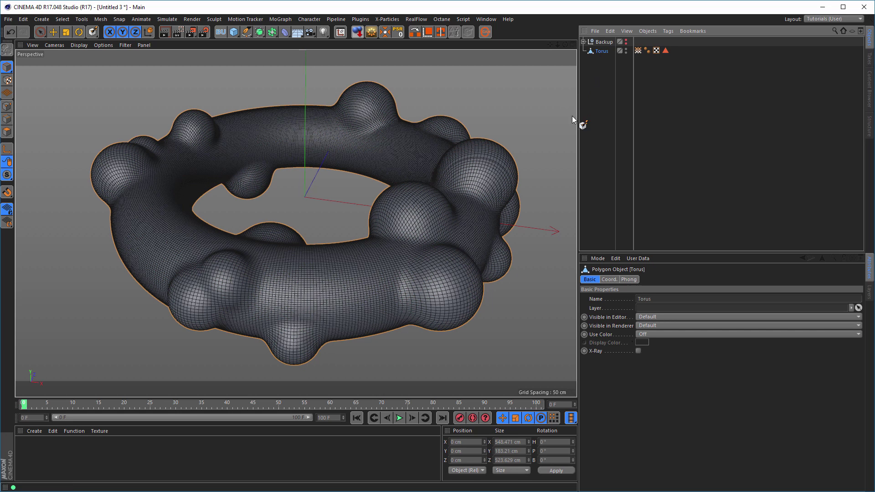
double_click(75, 447)
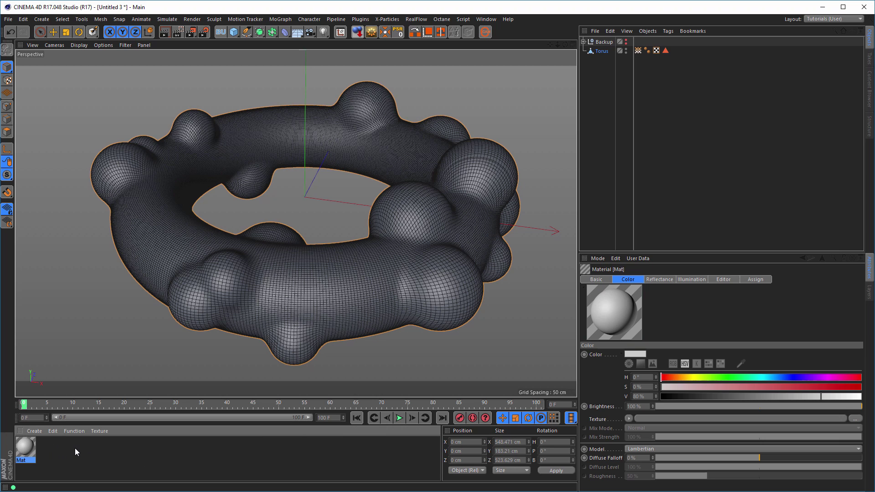
double_click(26, 448)
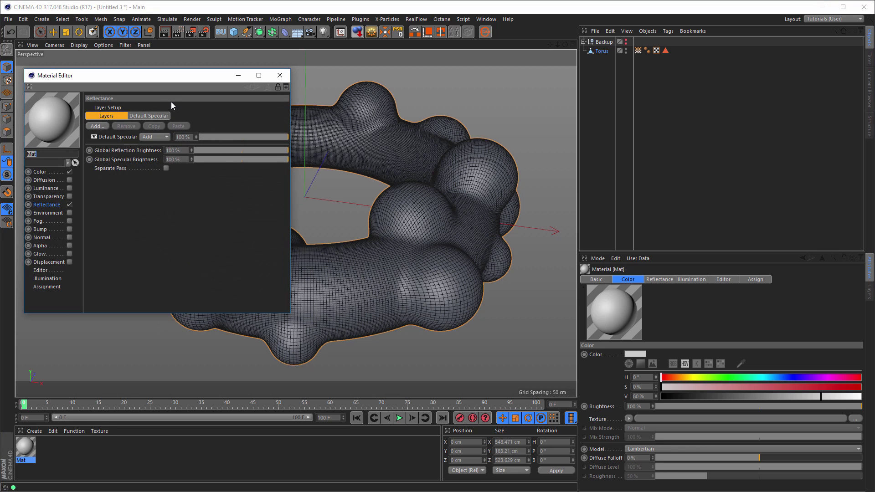
drag(168, 78, 709, 143)
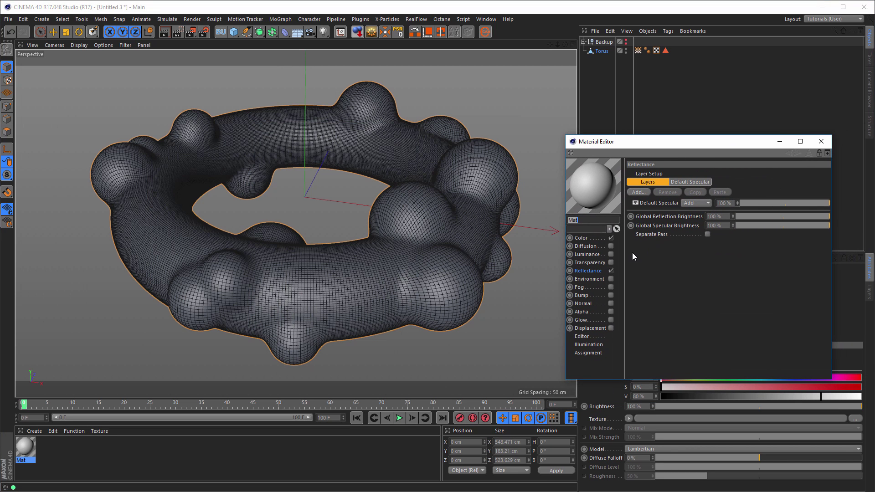
click(583, 238)
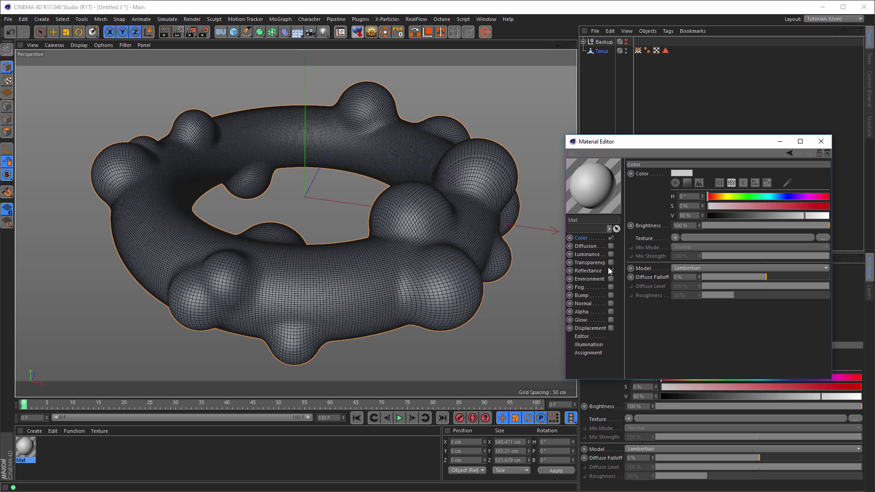
click(611, 270)
drag(801, 215, 721, 219)
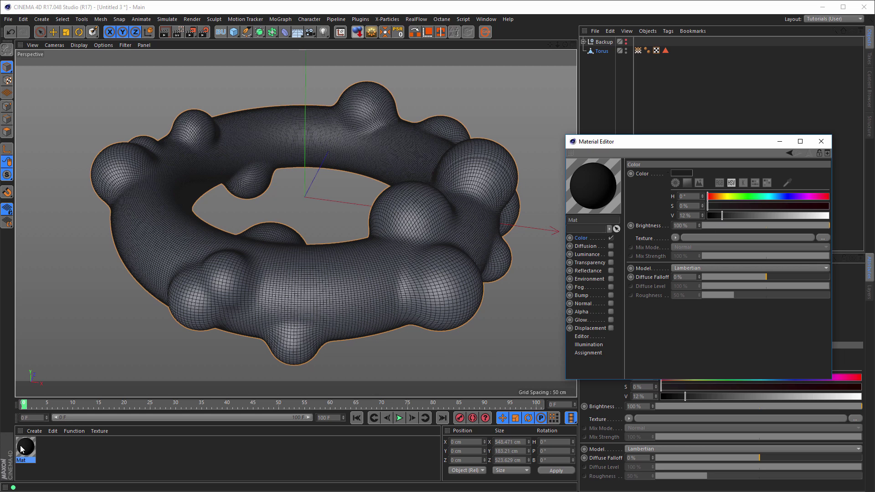
Apply the dark material to the torus and enable its Transparency channel, with the viewport shaded without wireframe lines.
drag(23, 449, 603, 51)
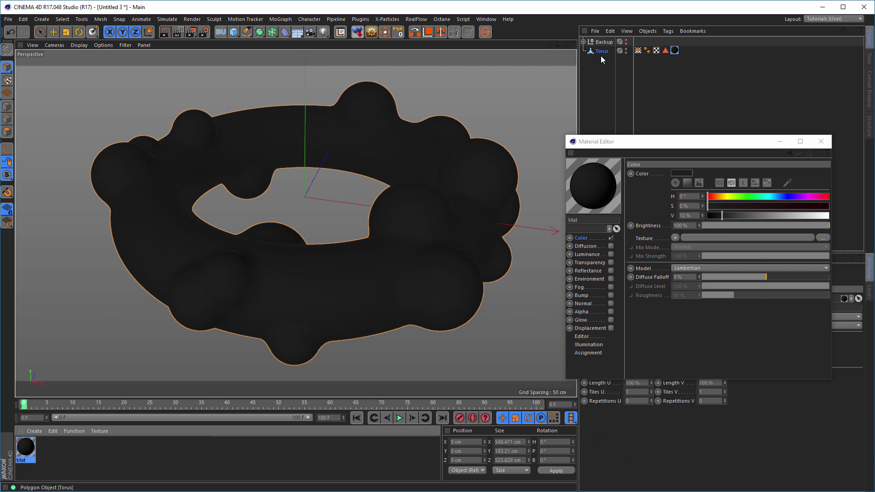
click(611, 263)
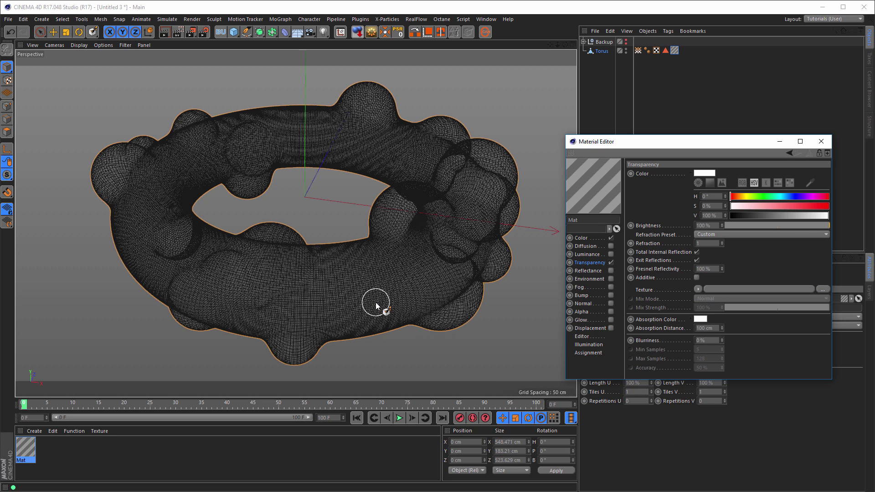
click(405, 350)
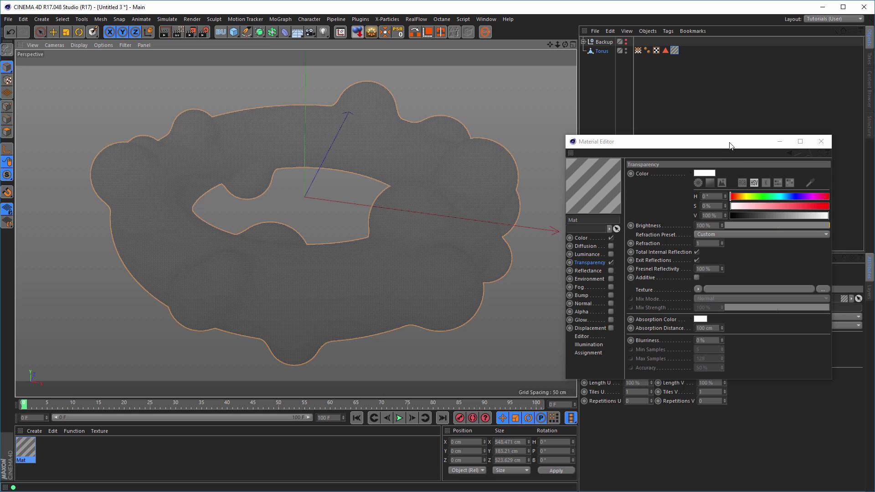
Add the Nikomedias Scene Rig Pro preset from the content library to the scene.
drag(726, 144, 456, 130)
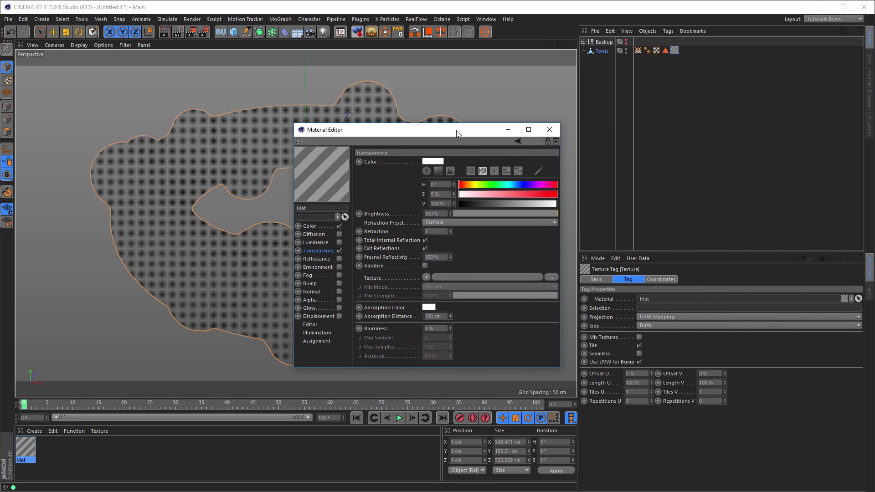
click(869, 80)
click(818, 30)
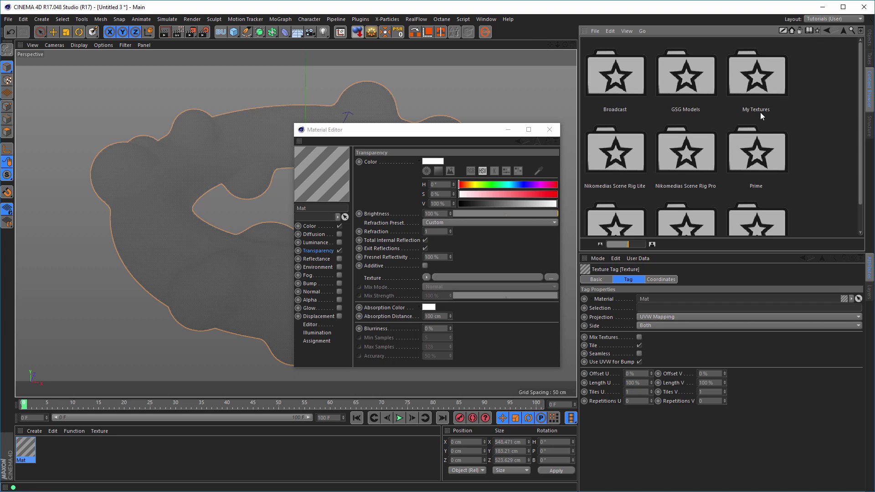
double_click(691, 155)
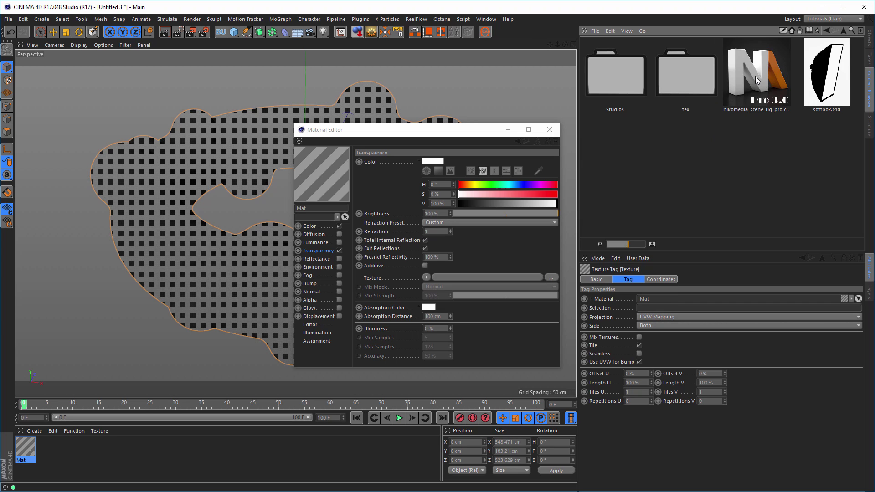
drag(759, 81, 627, 154)
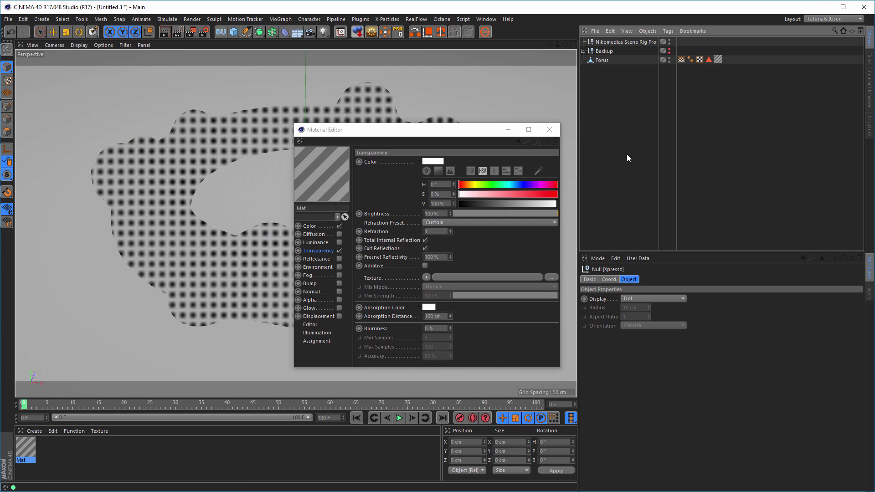
Turn off Floor On in the scene rig's background and floor settings, dismissing the remote connection prompt.
click(611, 43)
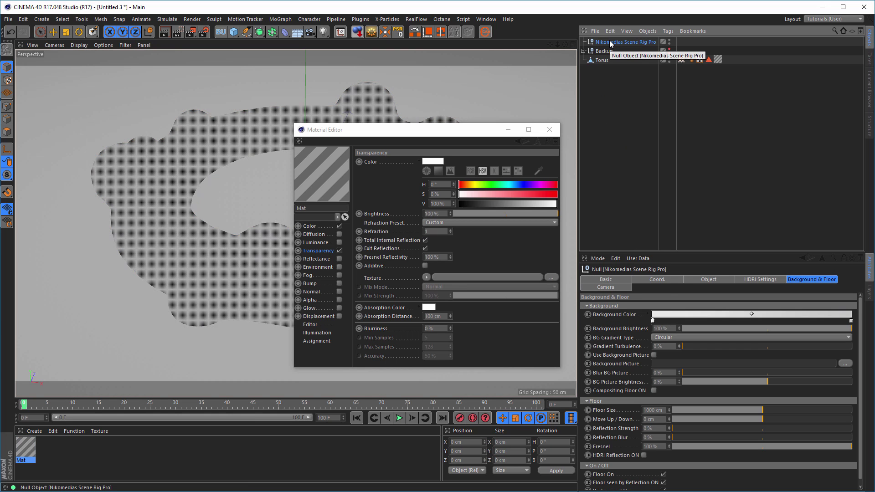
click(768, 279)
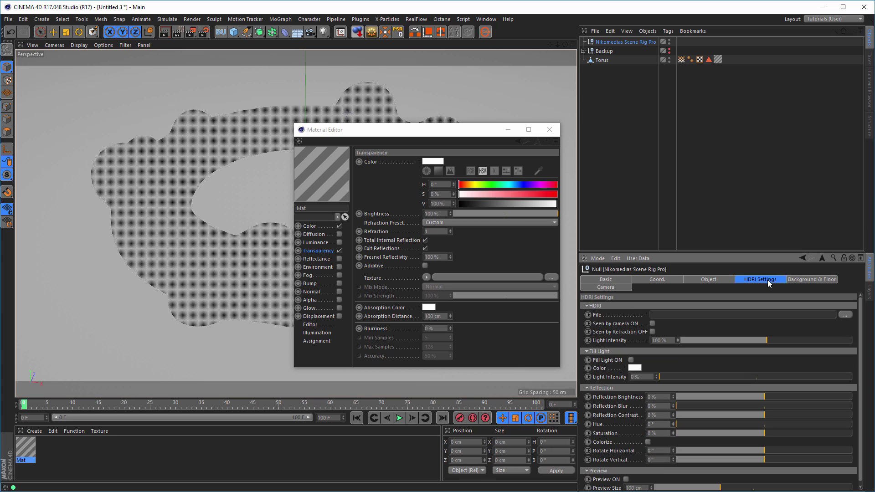
click(799, 277)
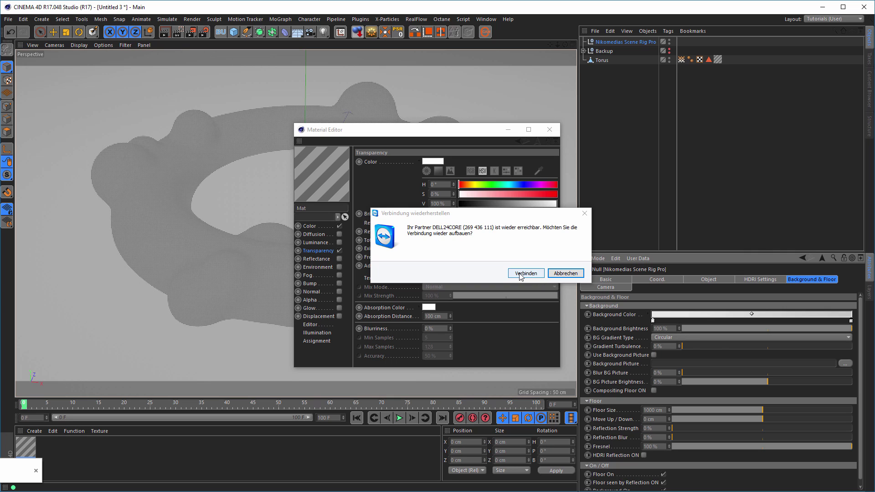
click(564, 274)
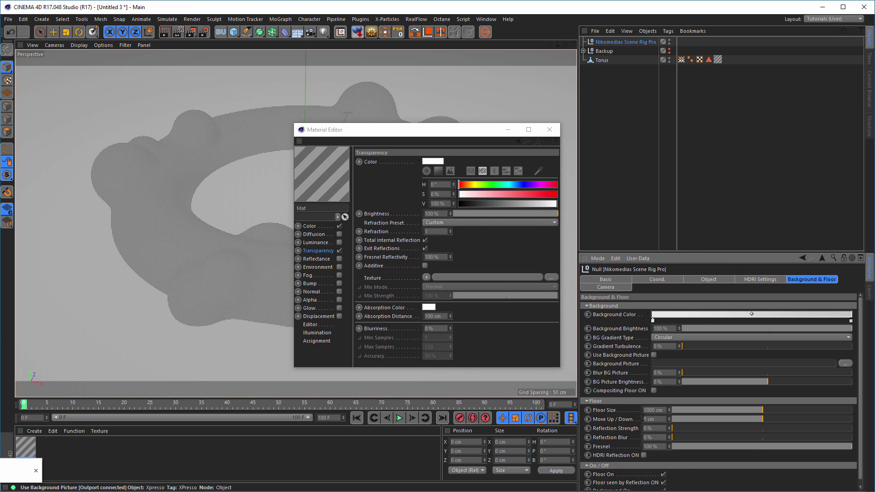
click(663, 475)
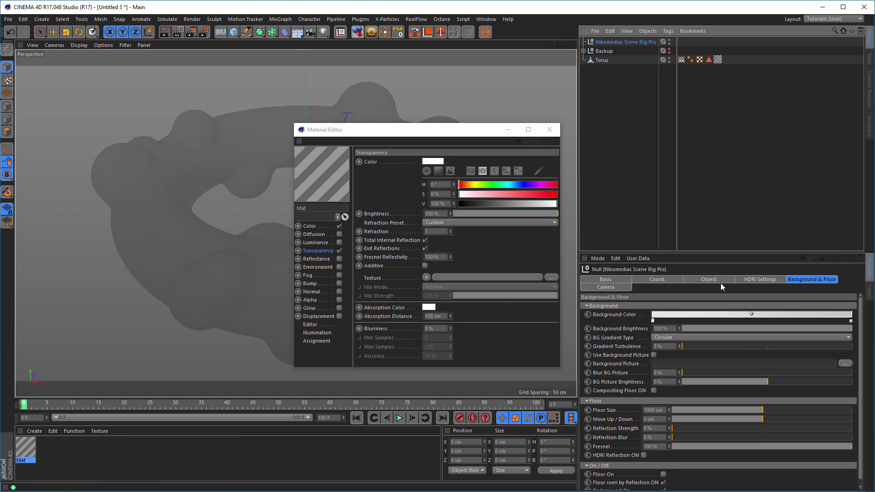
Load 07_Ref.hdr from the rig's Studios folder as the scene rig's HDRI file.
click(761, 279)
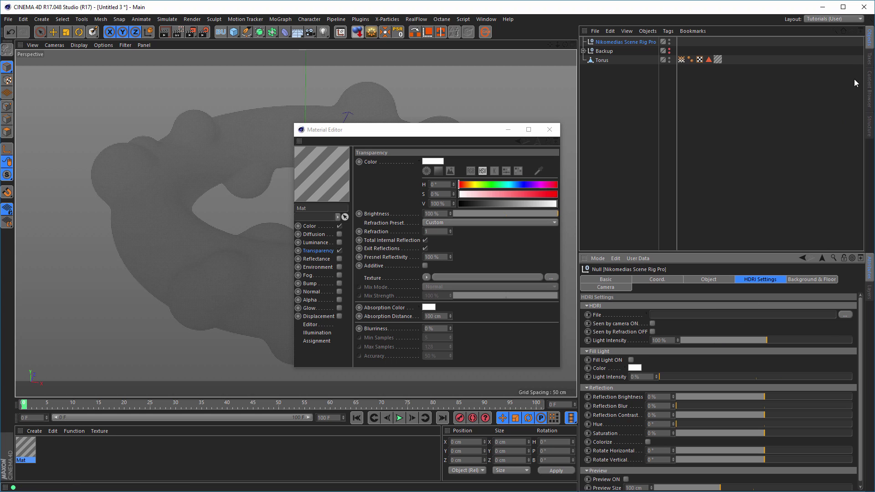
click(871, 86)
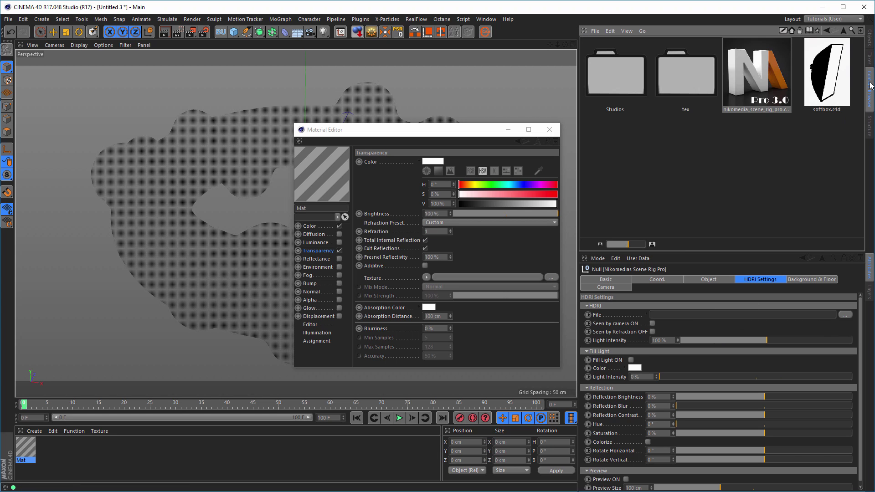
click(628, 82)
double_click(628, 82)
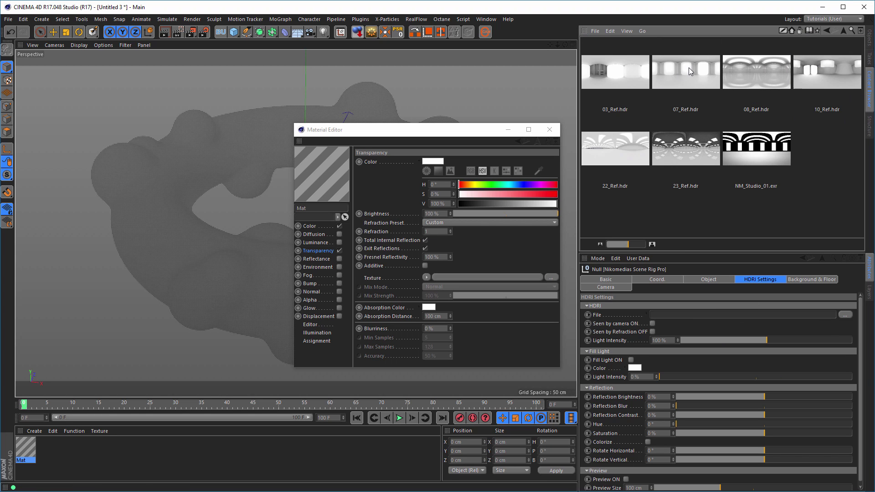
drag(689, 68, 673, 317)
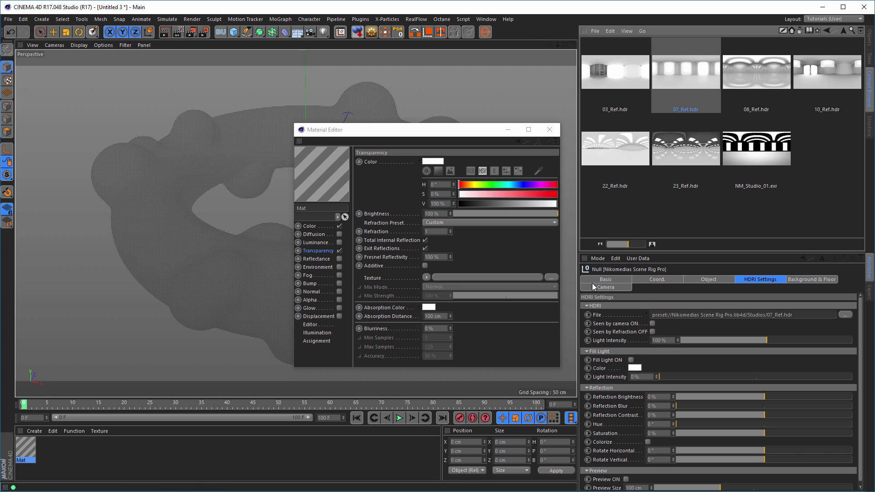
Start an interactive render region in the perspective view and extend its upper edge to cover the whole torus.
drag(446, 133, 694, 155)
key(ctrl+r)
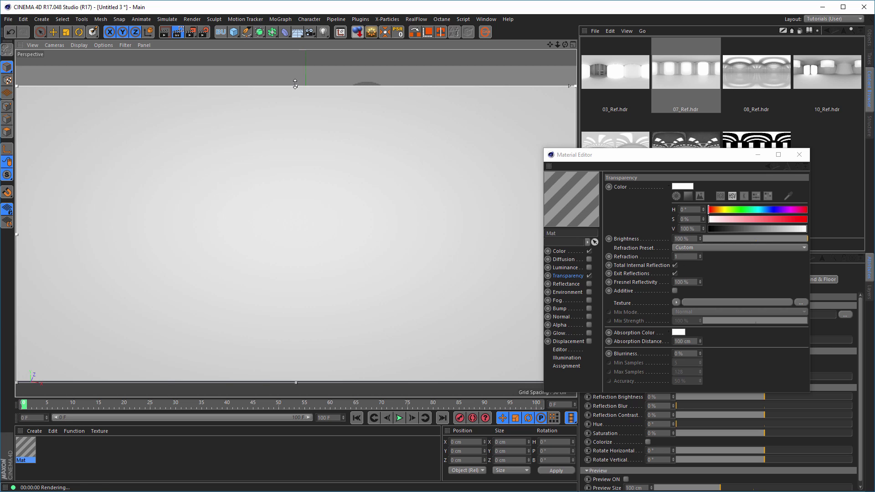
drag(296, 84, 296, 70)
Set the material's transparency refraction index to 1.517 and move the Material Editor clear of the rendered torus.
drag(619, 158, 540, 171)
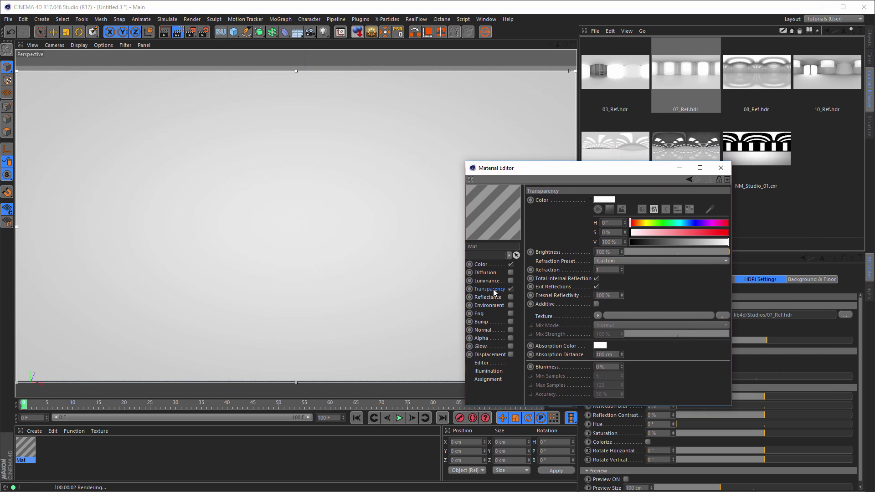
click(608, 269)
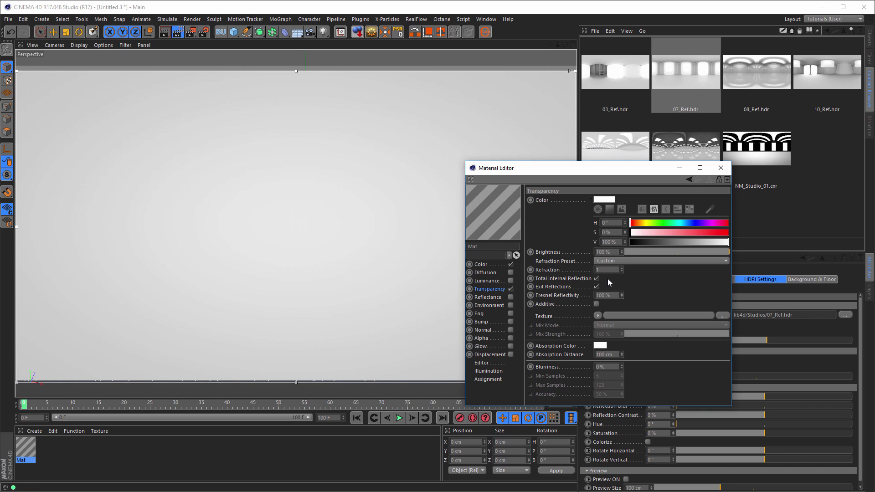
drag(600, 269, 581, 277)
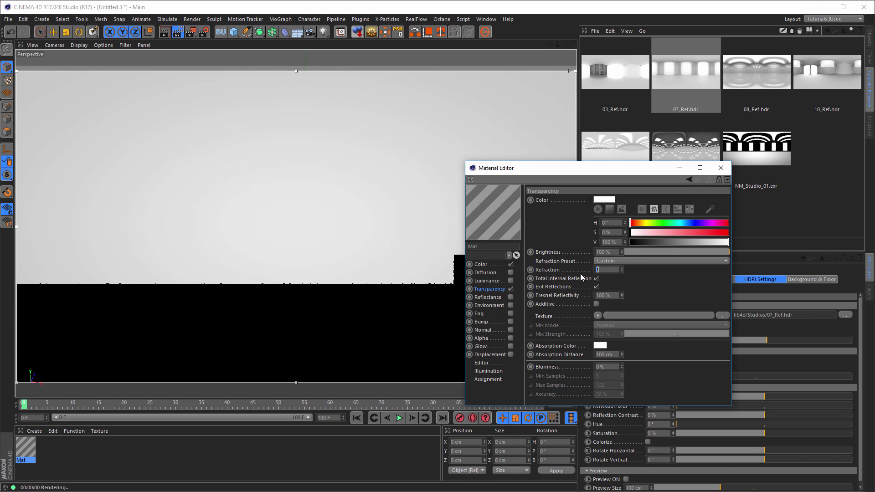
text(1.517)
key(Return)
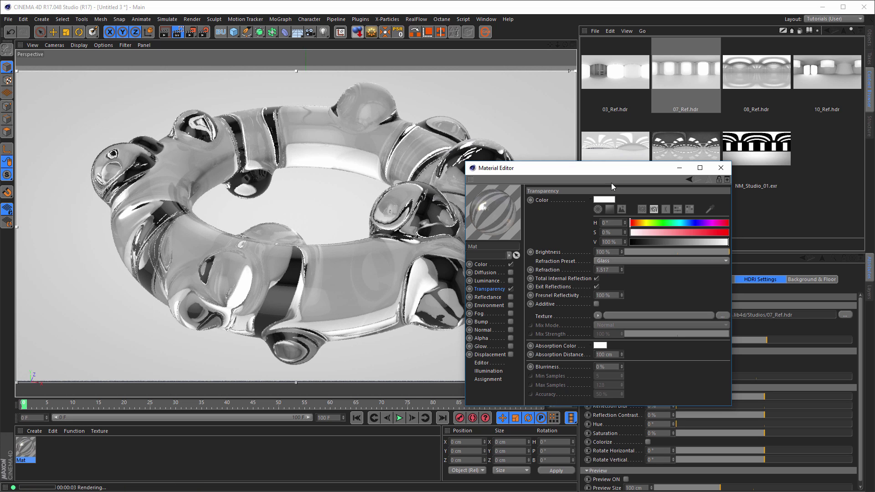
drag(621, 172, 706, 175)
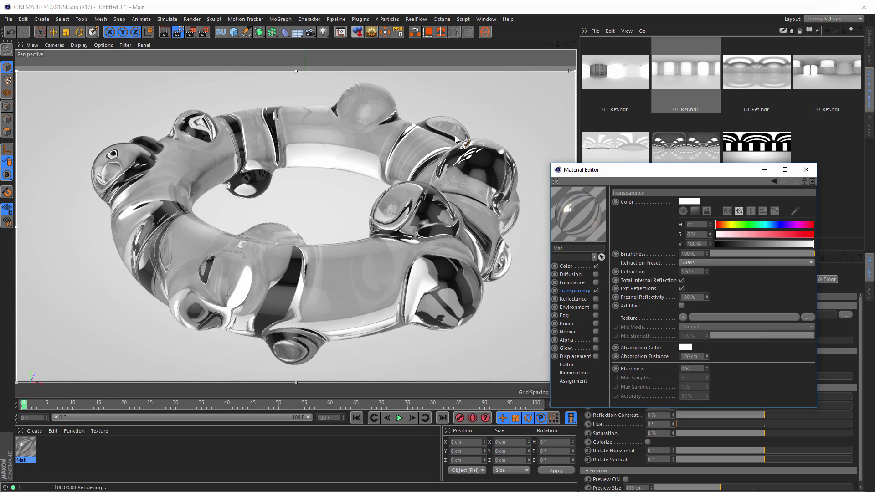
Load a Vertex Map shader into the transparency texture, link the torus's vertex map to it and enable Invert.
click(869, 39)
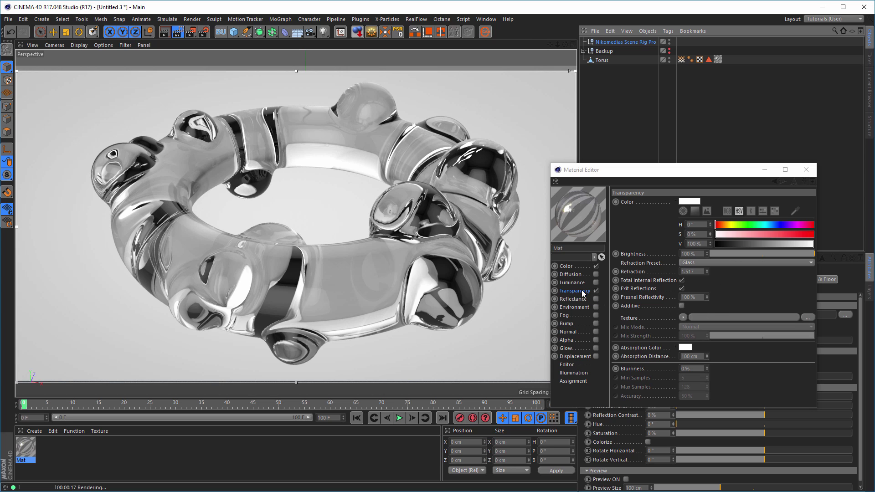
click(682, 318)
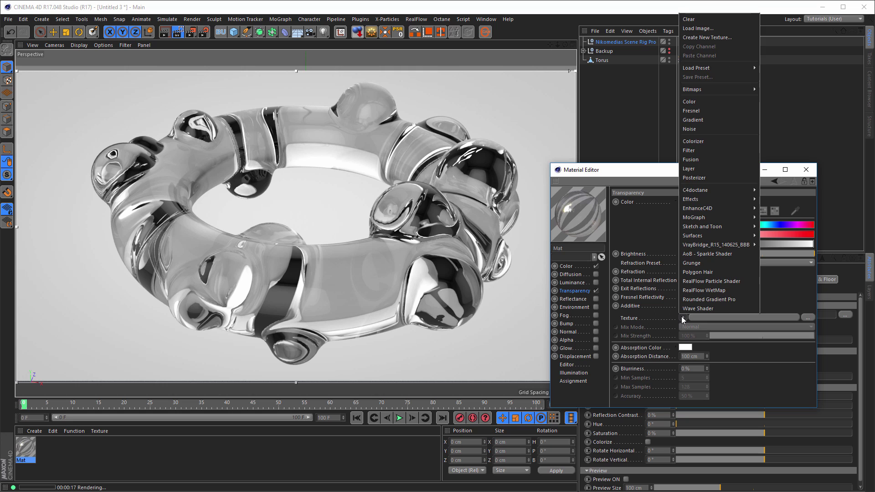
mouse_move(727, 198)
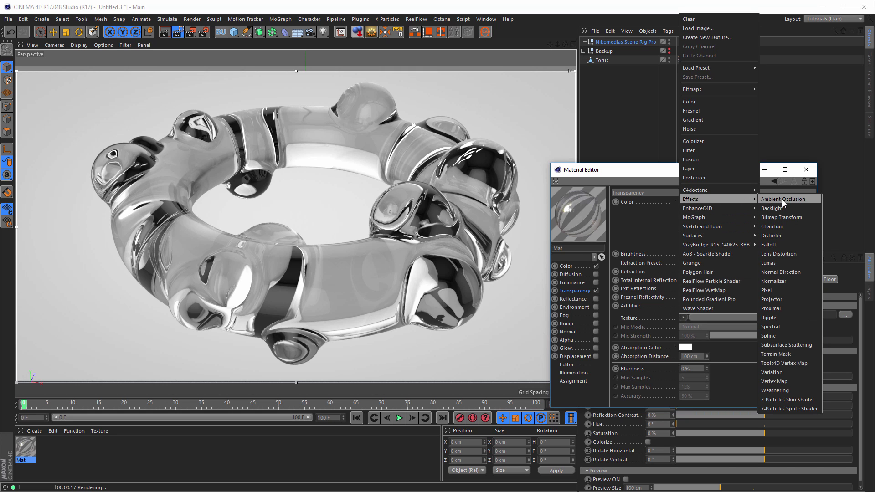
click(777, 381)
click(692, 337)
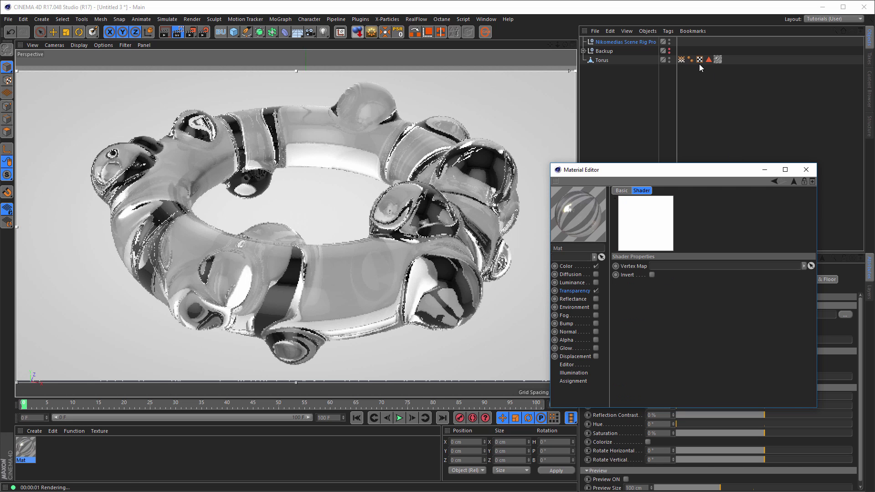
drag(682, 58, 674, 265)
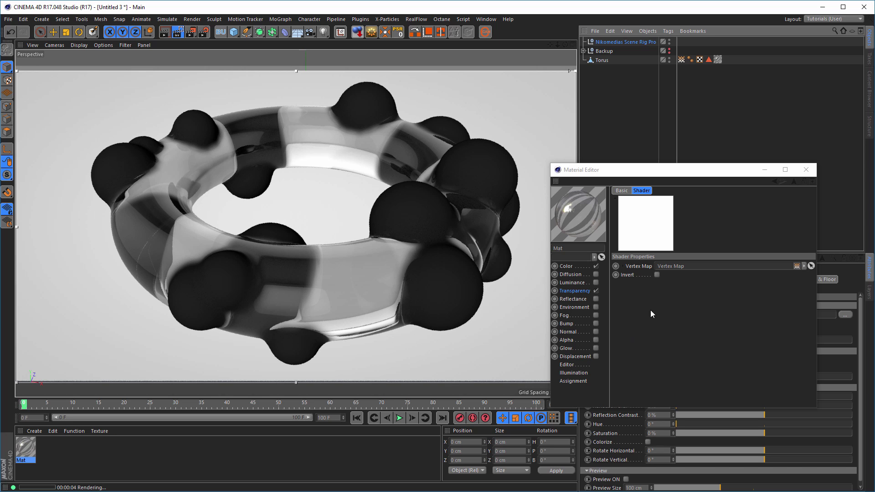
click(658, 275)
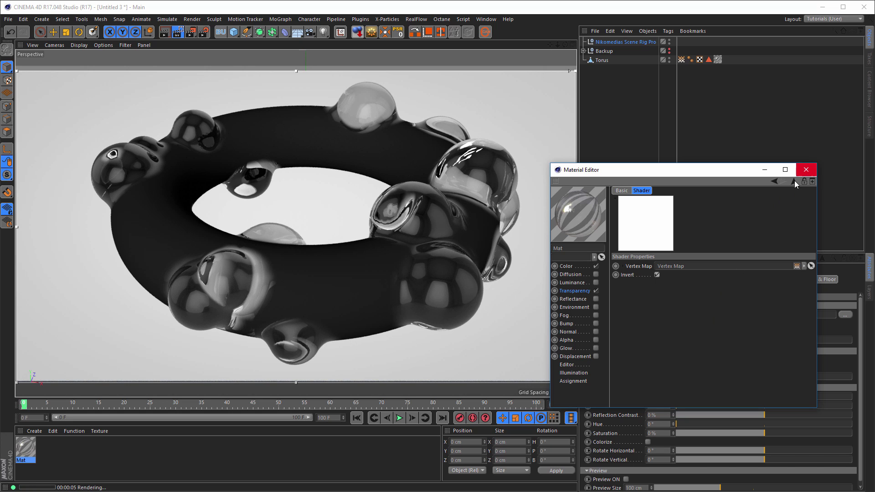
Enable the material's reflectance channel, remove its Default Specular layer and add a GGX layer.
click(578, 291)
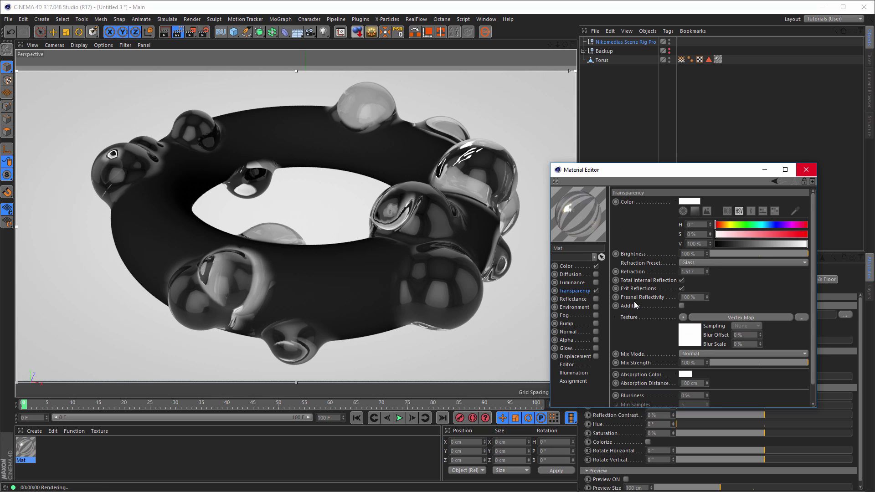
click(595, 299)
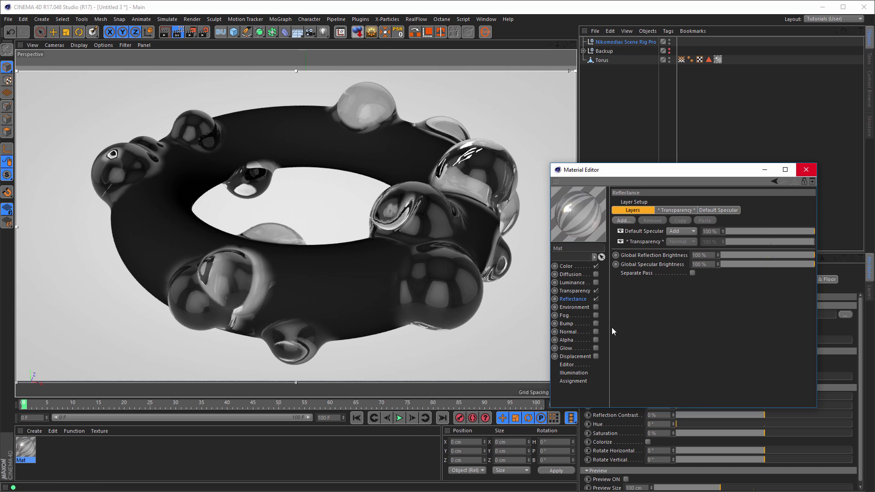
click(639, 231)
key(Delete)
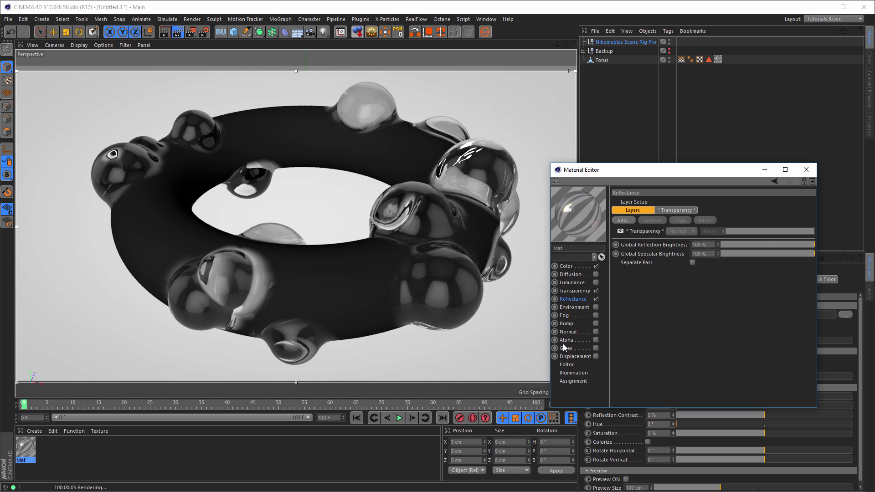
click(626, 221)
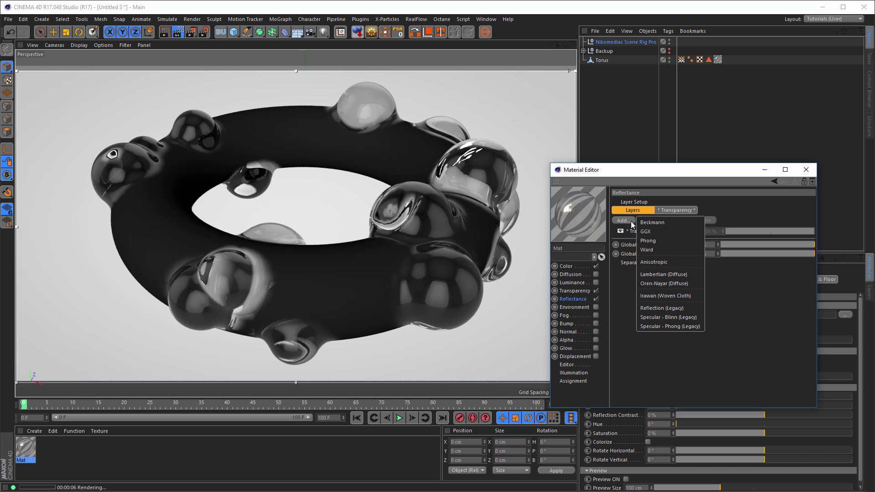
click(654, 229)
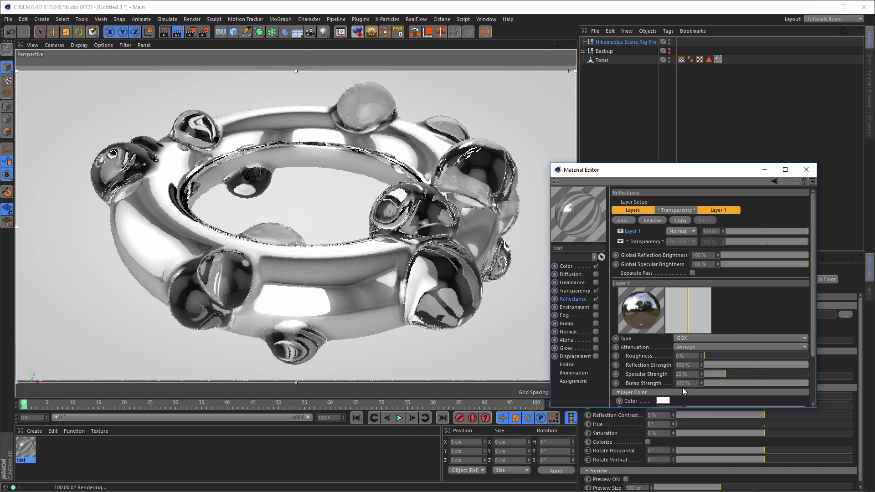
Enlarge the Material Editor and set the GGX layer's Fresnel to Dielectric with the PET preset.
drag(689, 407, 689, 455)
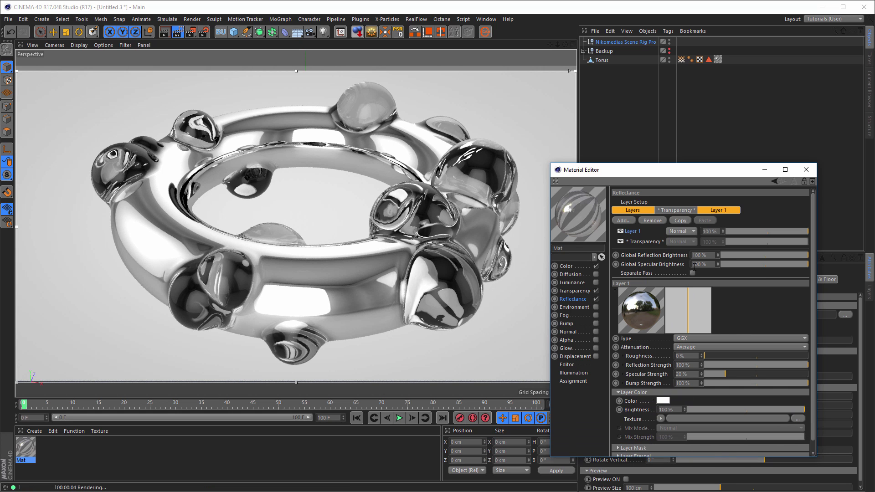
drag(695, 164, 695, 121)
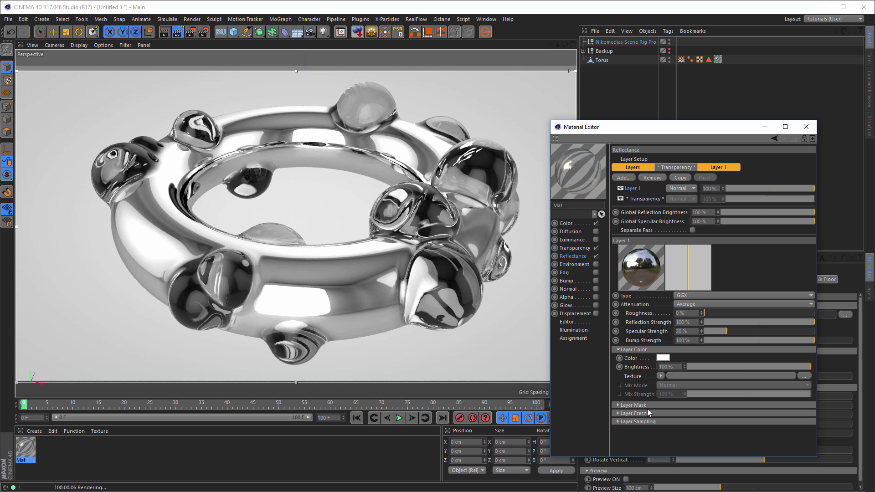
click(647, 411)
click(682, 422)
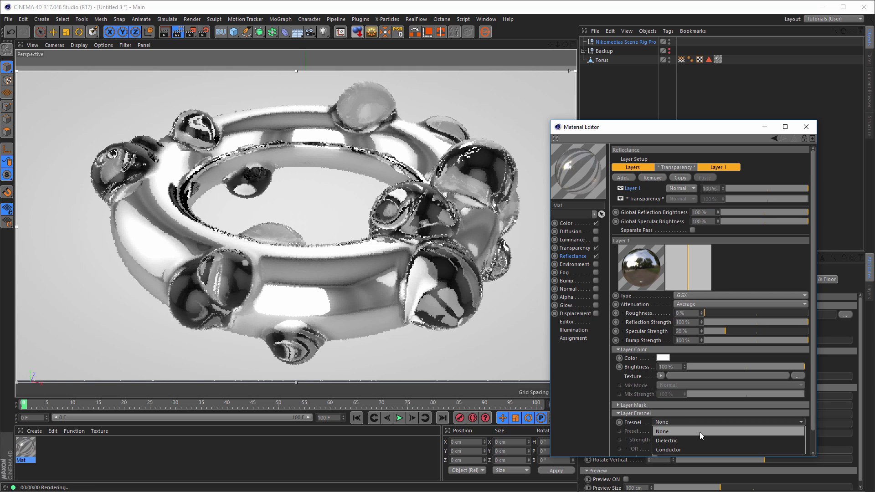
click(701, 441)
click(672, 430)
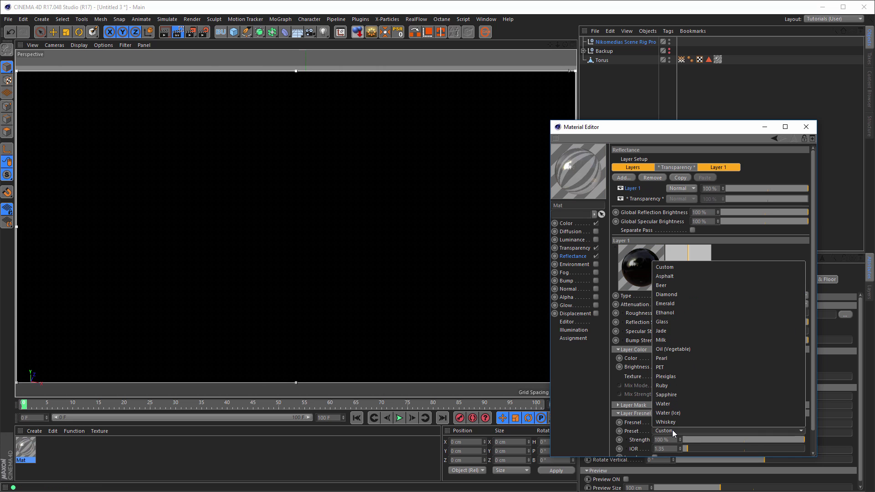
click(672, 366)
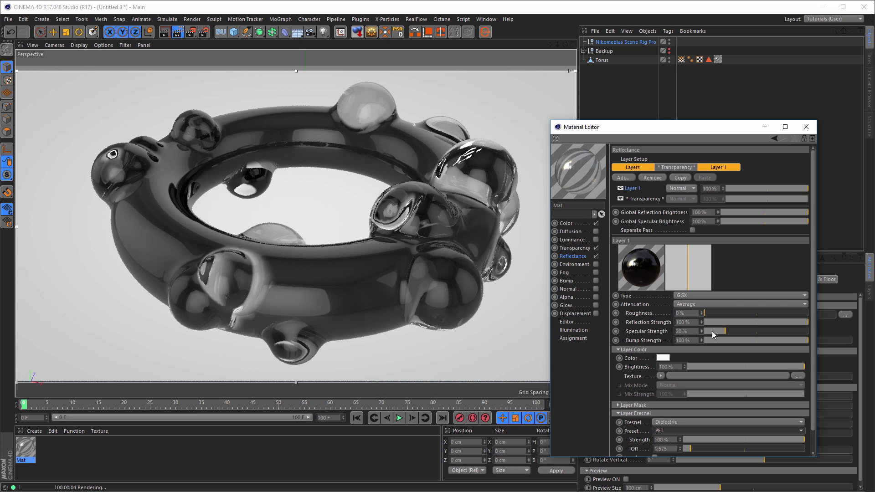
Set the GGX layer's specular strength and bump strength to 0% and its roughness to 10%.
drag(713, 332, 702, 340)
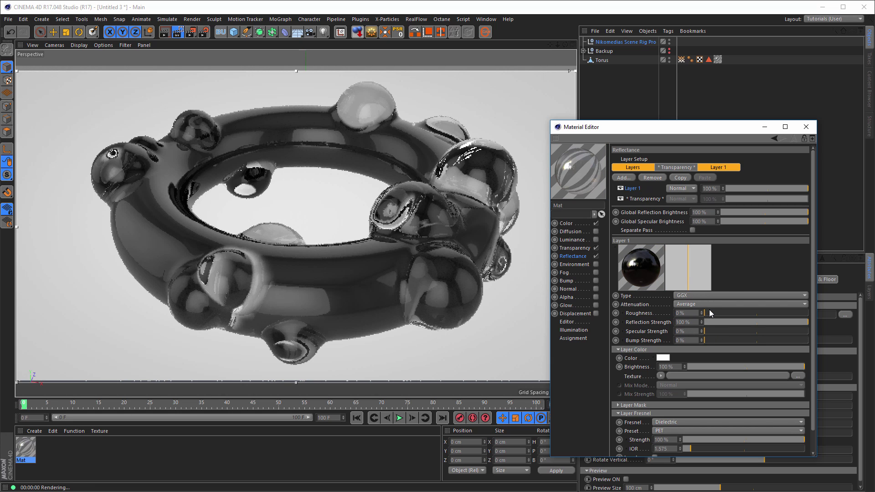
drag(714, 311, 715, 311)
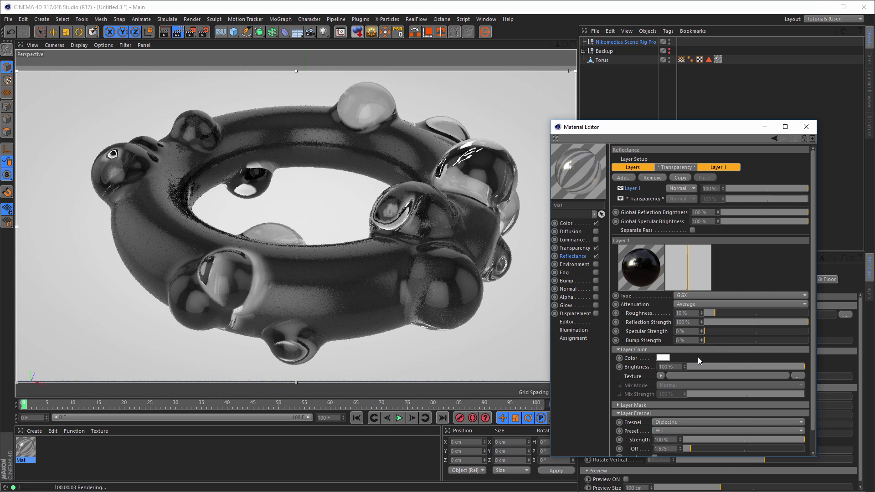
Set the material's transparency absorption color to a warm orange with hue 41°, saturation 61% and value 100%.
click(575, 250)
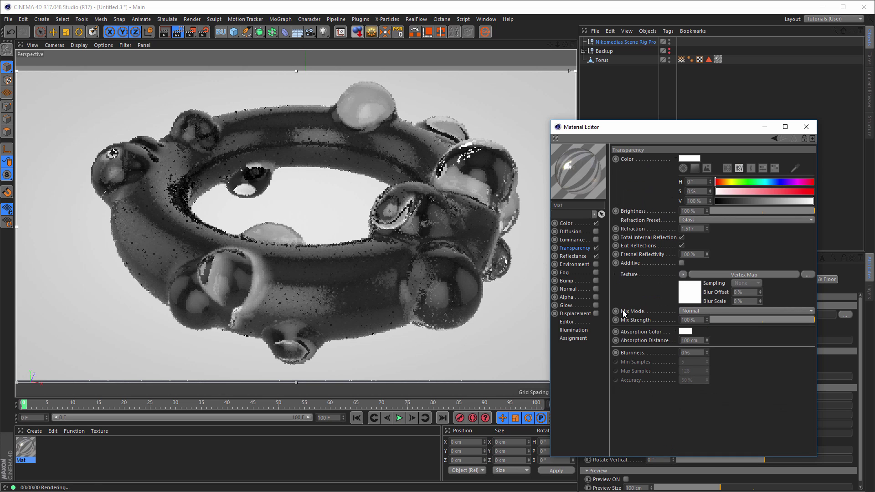
click(689, 332)
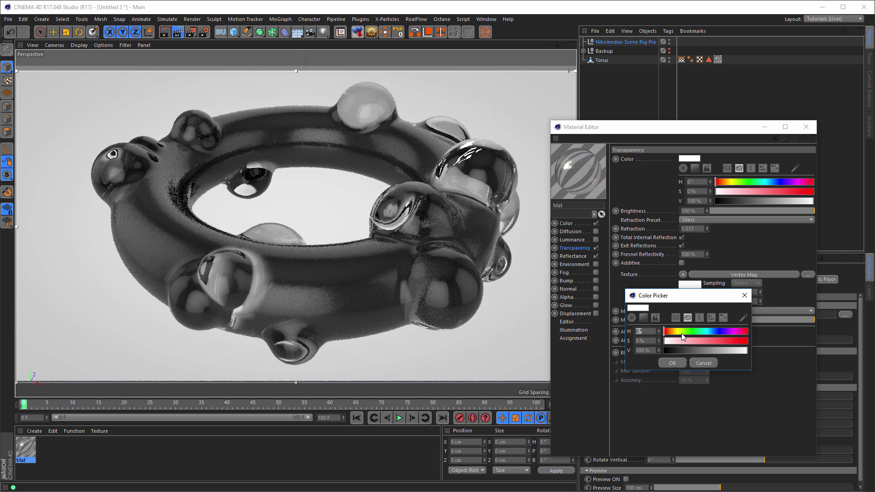
click(674, 333)
drag(675, 333, 673, 332)
click(714, 340)
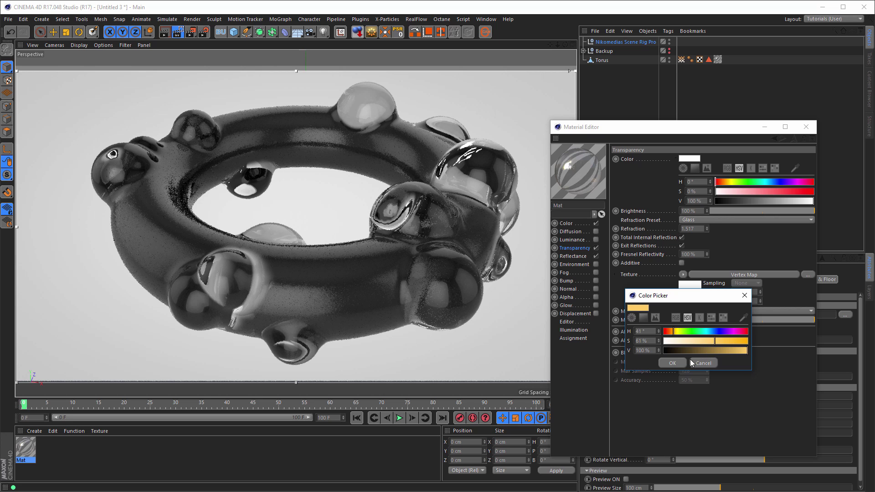
click(672, 363)
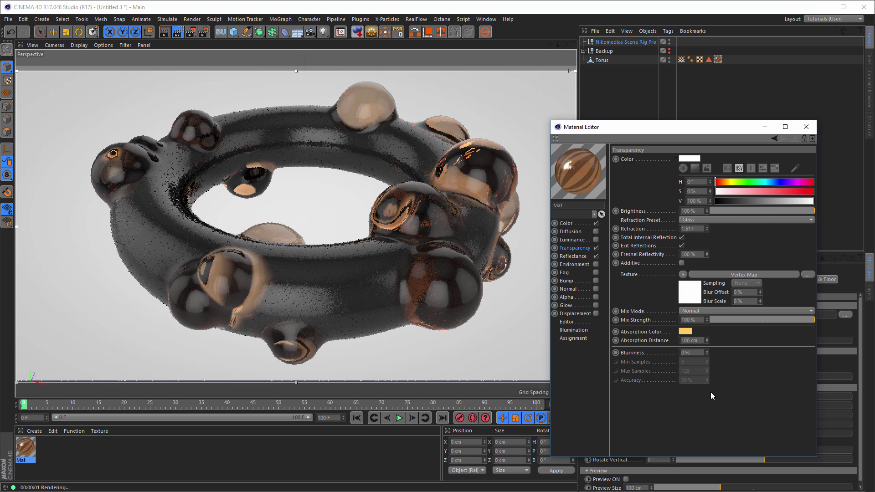
Set the transparency absorption distance to 15 cm.
click(697, 340)
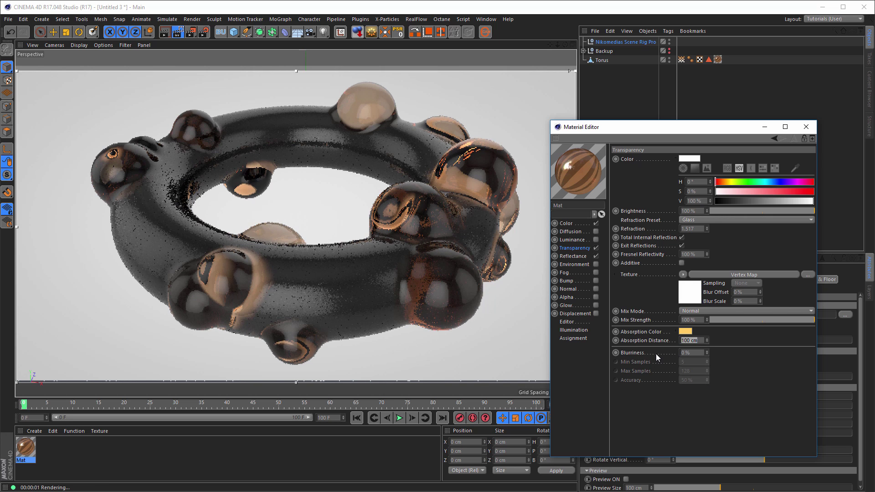
text(15)
key(Return)
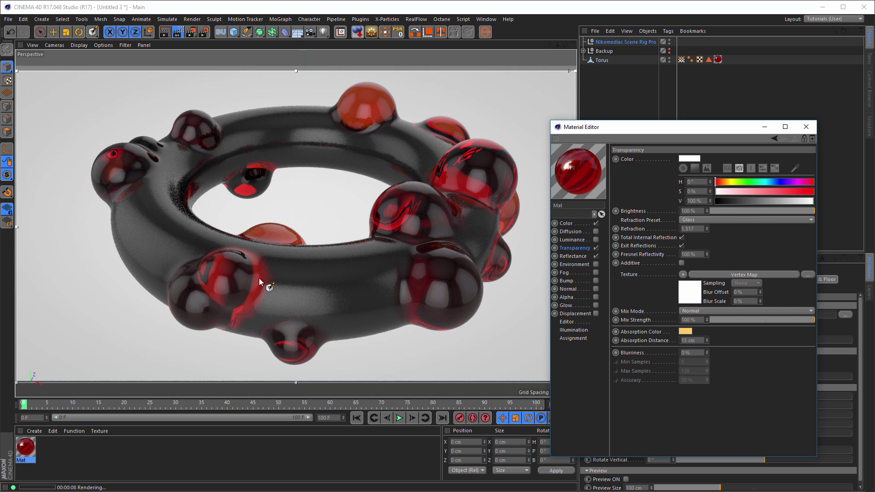
Display the torus's vertex map in the viewport, with the interactive render region turned off and the Material Editor closed.
click(681, 59)
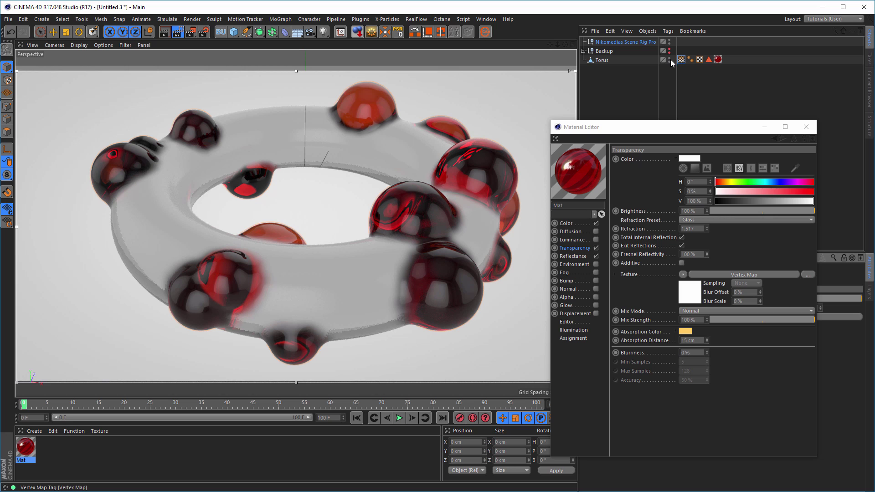
click(175, 35)
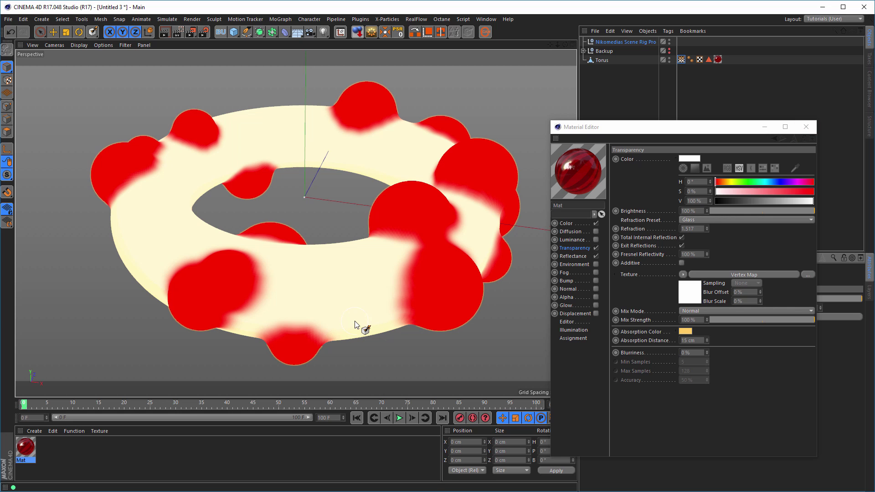
click(807, 128)
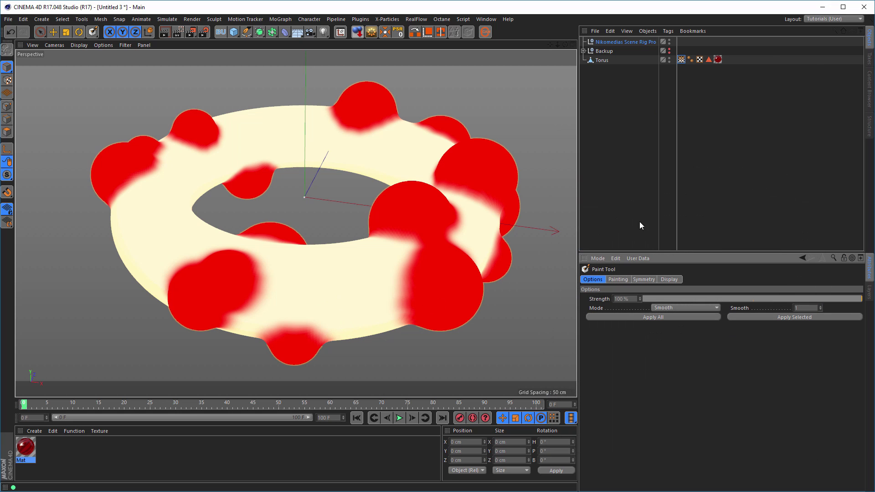
Set the Paint Tool mode to Add and paint vertex weight along the inner edge of the front double blob.
click(619, 280)
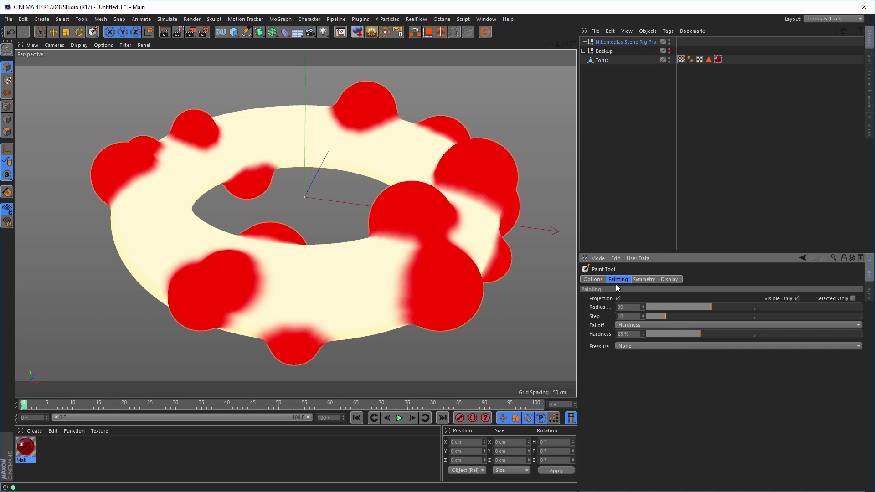
click(593, 280)
click(670, 308)
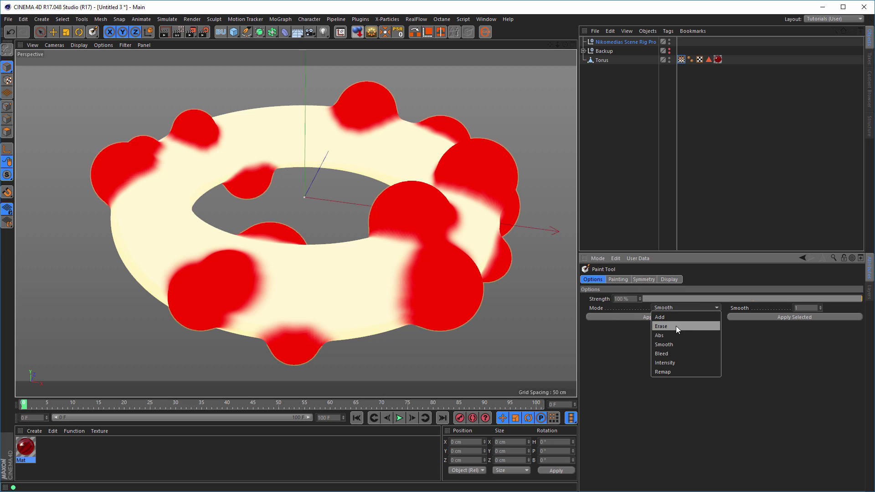
click(677, 316)
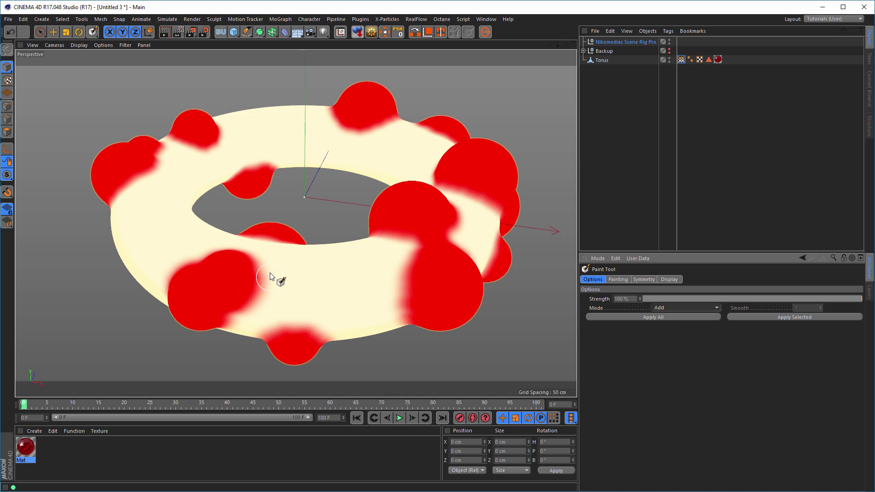
scroll(271, 288, up, 3)
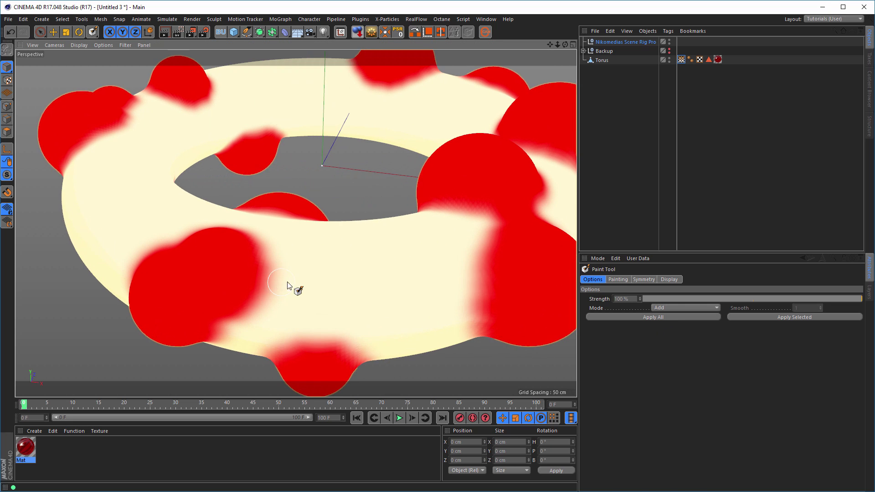
mouse_move(287, 283)
alt+mouse_down()
mouse_move(302, 322)
mouse_move(298, 285)
alt+mouse_up()
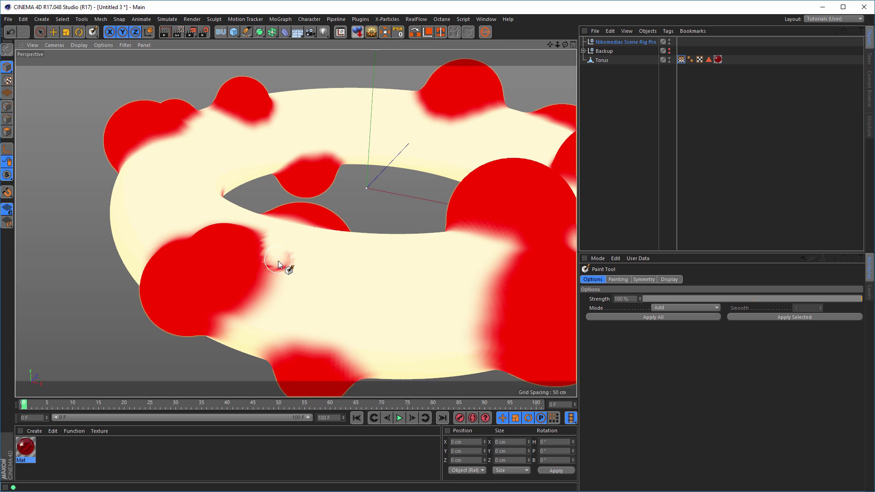
mouse_move(279, 264)
mouse_down()
mouse_move(272, 312)
mouse_move(285, 254)
mouse_move(276, 238)
mouse_move(268, 317)
mouse_move(238, 342)
mouse_up()
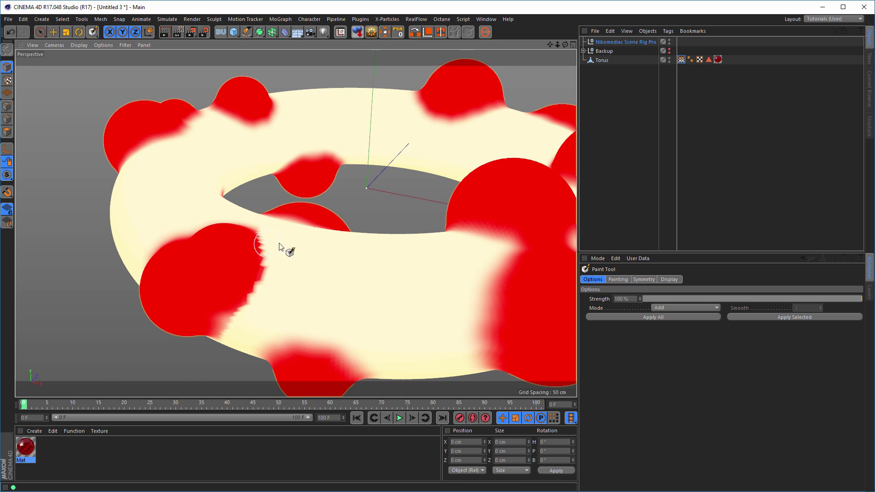
Switch the Paint Tool to Smooth mode and brush over the painted edge of the front double blob.
click(666, 307)
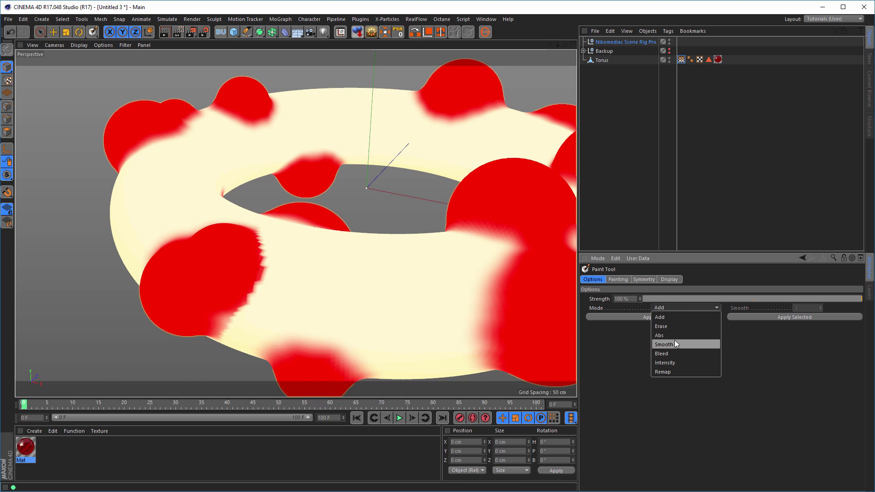
click(674, 340)
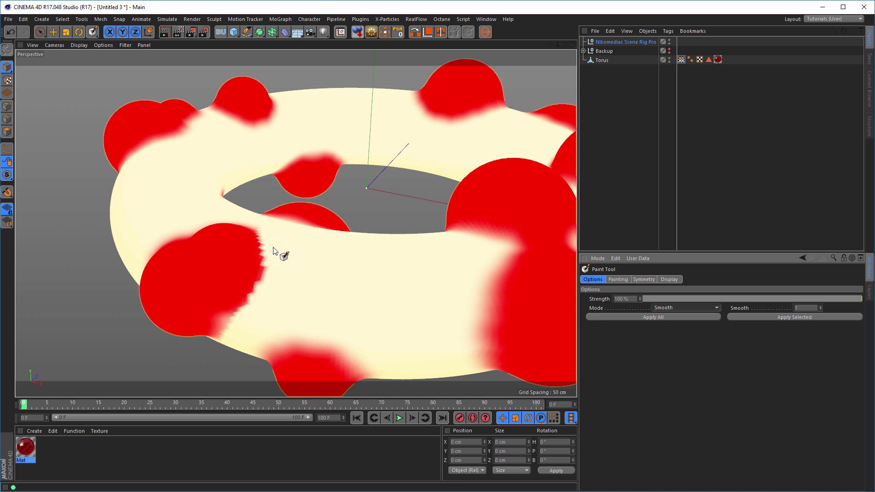
mouse_move(264, 236)
mouse_down()
mouse_move(275, 258)
mouse_move(272, 297)
mouse_move(268, 253)
mouse_up()
mouse_move(258, 220)
mouse_down()
mouse_move(273, 299)
mouse_move(260, 326)
mouse_move(265, 254)
mouse_up()
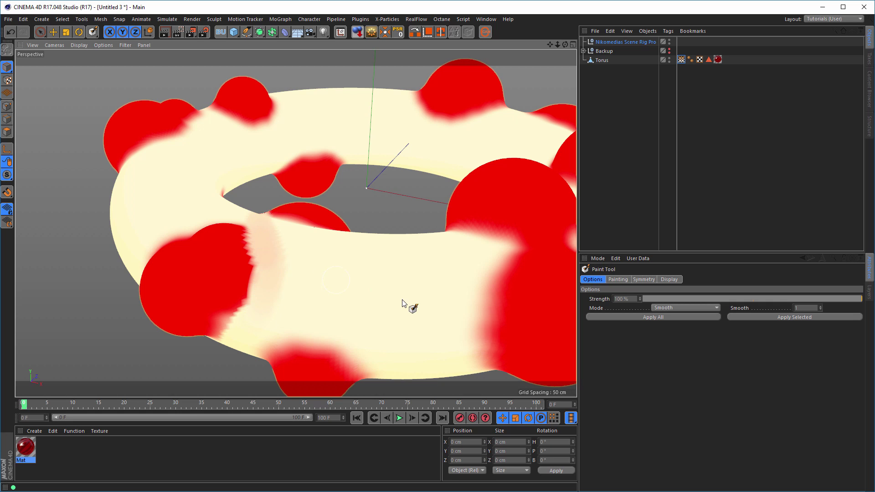
Undo the manual painting on the vertex map to restore the blob's soft edge.
key(ctrl+z)
key(ctrl+z)
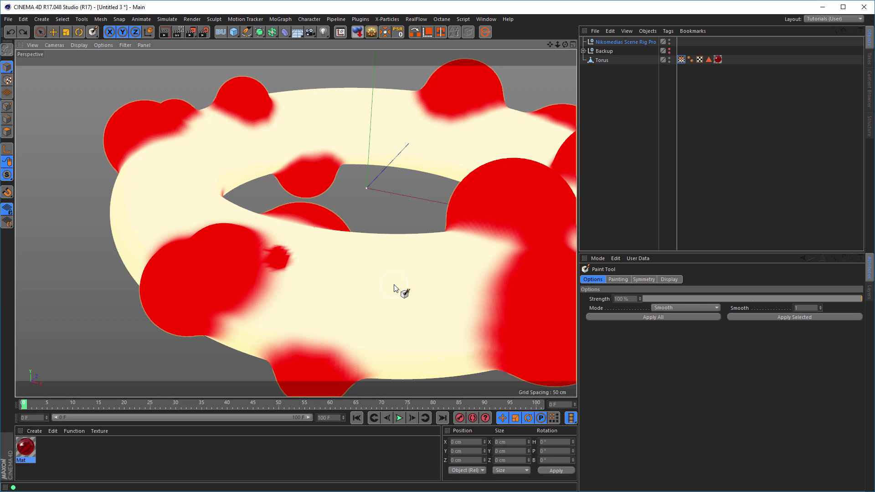
key(ctrl+y)
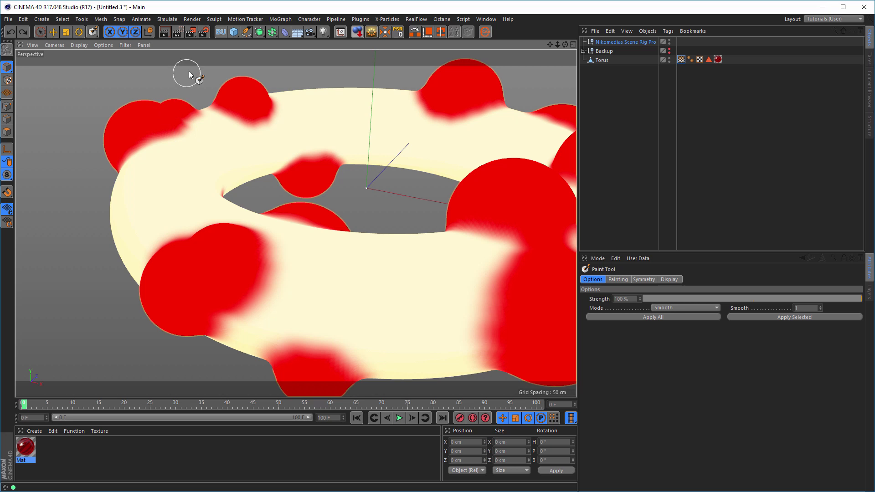
Frame the whole torus, select the Torus object and restart the interactive render region.
alt+right_drag(310, 168, 250, 189)
alt+middle_drag(250, 189, 198, 223)
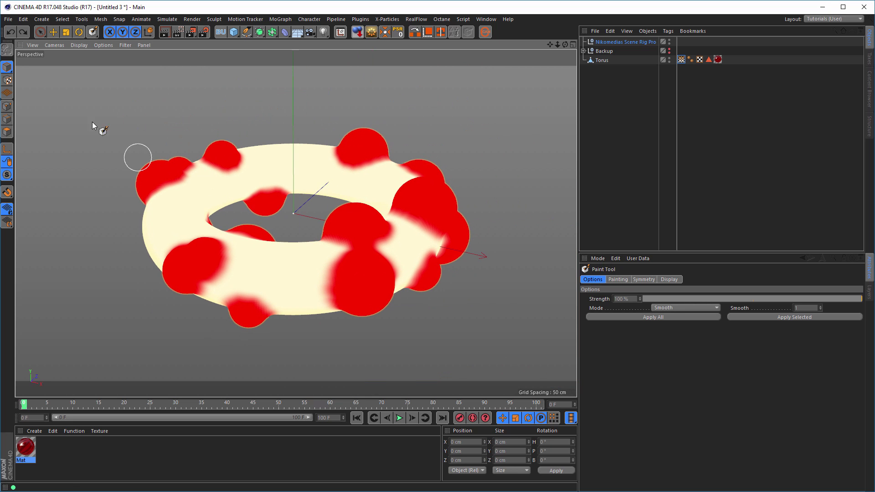
click(602, 61)
click(600, 110)
click(592, 60)
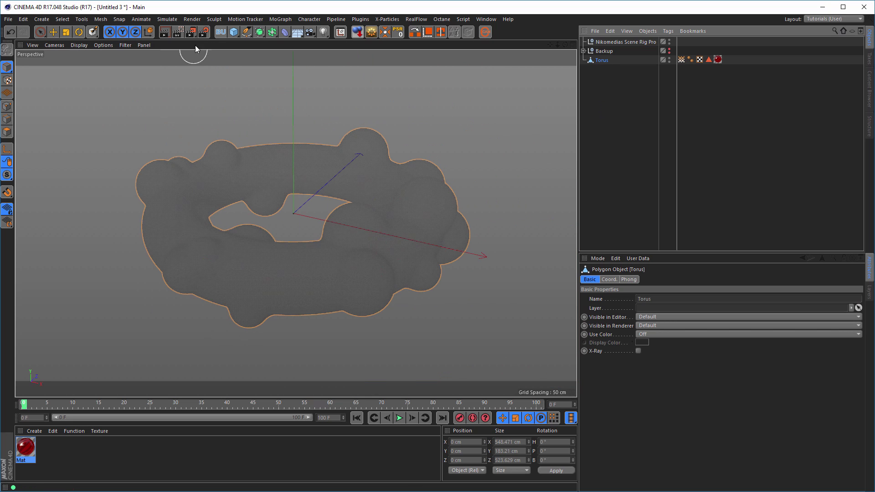
click(178, 34)
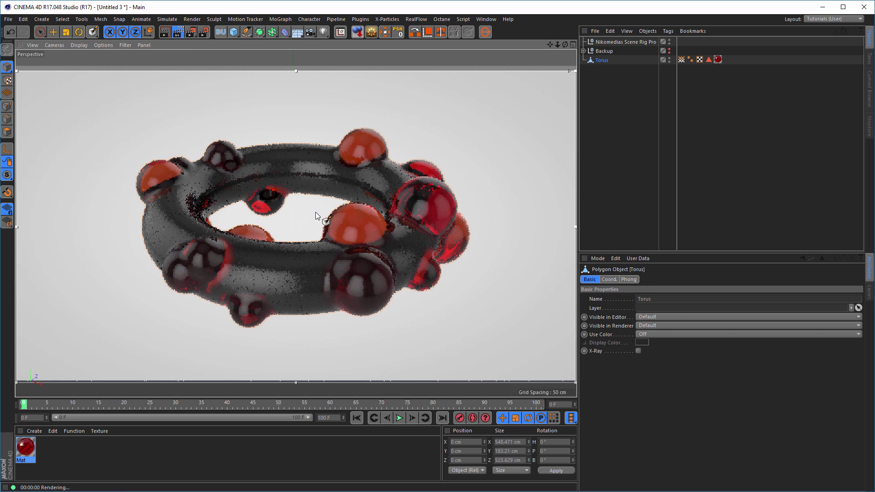
Examine the rendered torus from several angles, checking the red glass blobs against the dark ring.
alt+drag(312, 177, 318, 191)
alt+right_drag(323, 177, 329, 164)
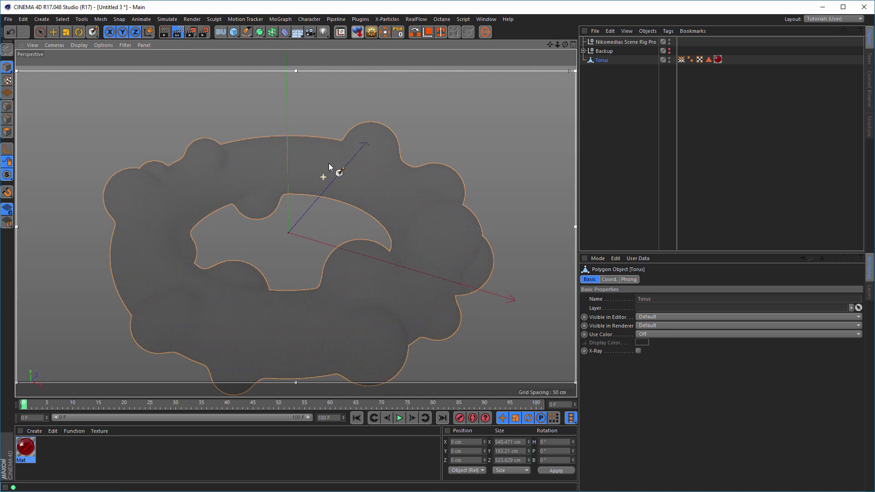
alt+drag(329, 167, 389, 223)
key(ctrl+r)
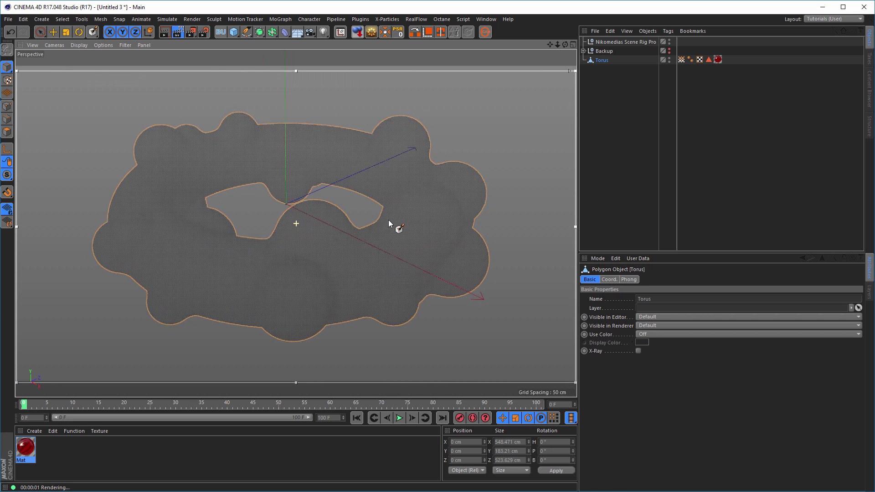
alt+drag(352, 166, 375, 147)
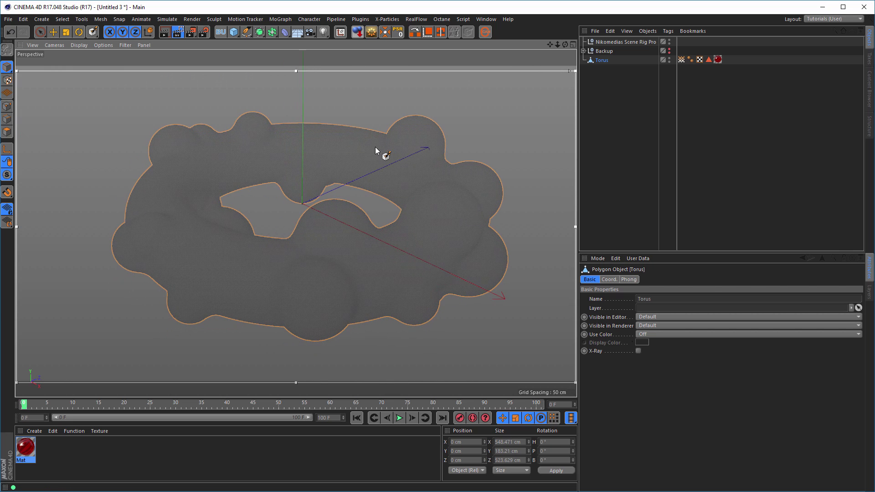
key(ctrl+r)
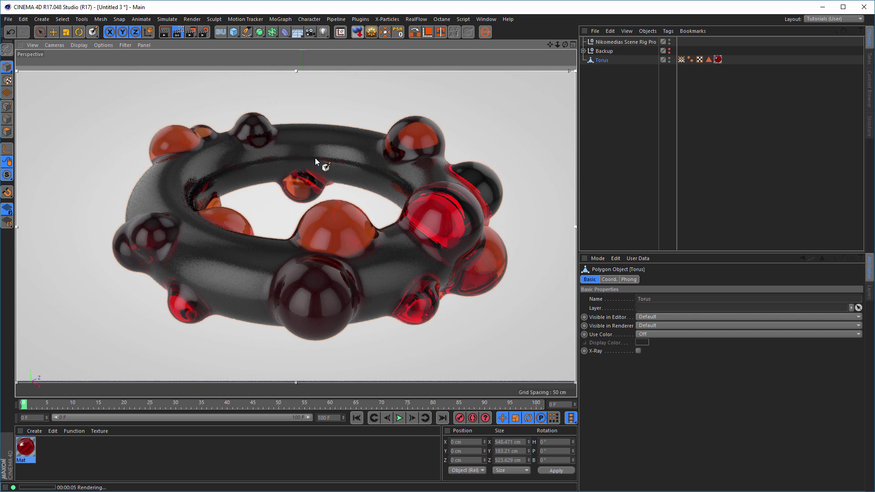
mouse_move(315, 158)
alt+mouse_down()
mouse_move(368, 160)
mouse_move(433, 257)
alt+mouse_up()
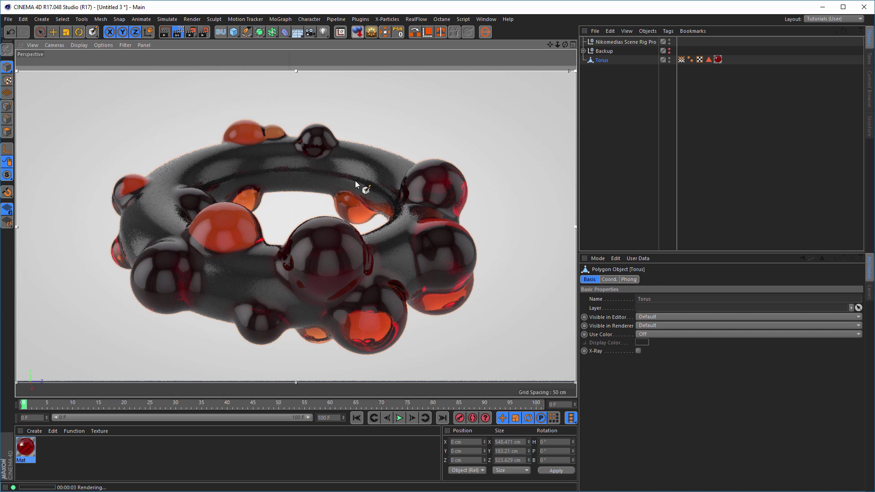
mouse_move(355, 185)
alt+mouse_down()
mouse_move(355, 166)
mouse_move(363, 178)
alt+mouse_up()
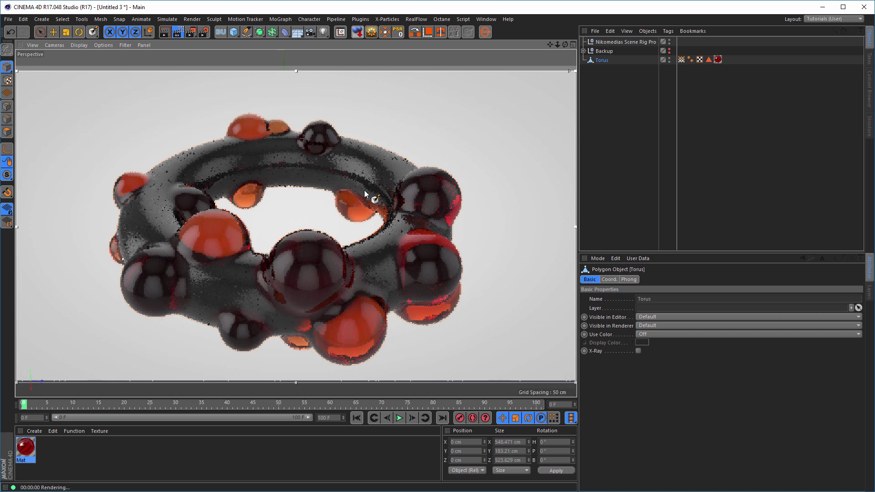
alt+drag(283, 176, 182, 174)
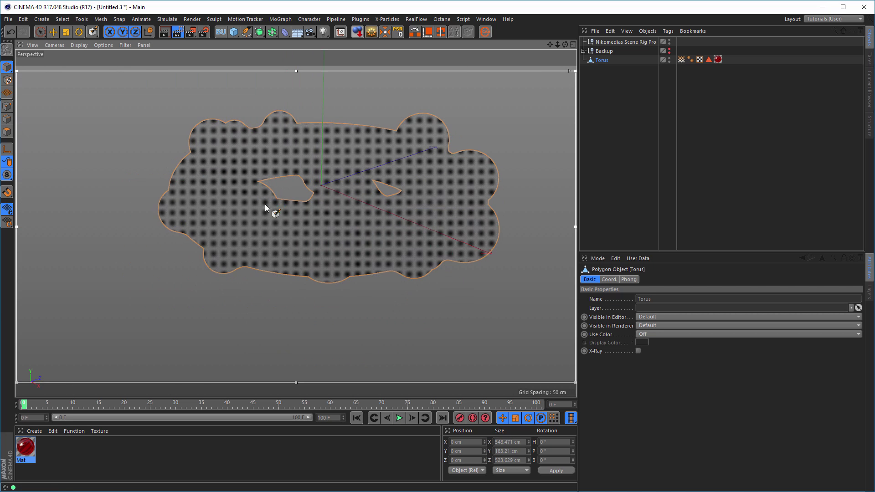
mouse_move(270, 211)
alt+mouse_down()
mouse_move(338, 234)
mouse_move(392, 220)
mouse_move(234, 189)
mouse_move(265, 232)
mouse_move(283, 189)
mouse_move(461, 243)
mouse_move(453, 228)
mouse_move(400, 205)
mouse_move(433, 185)
mouse_move(472, 176)
mouse_move(373, 234)
mouse_move(395, 213)
mouse_move(425, 209)
alt+mouse_up()
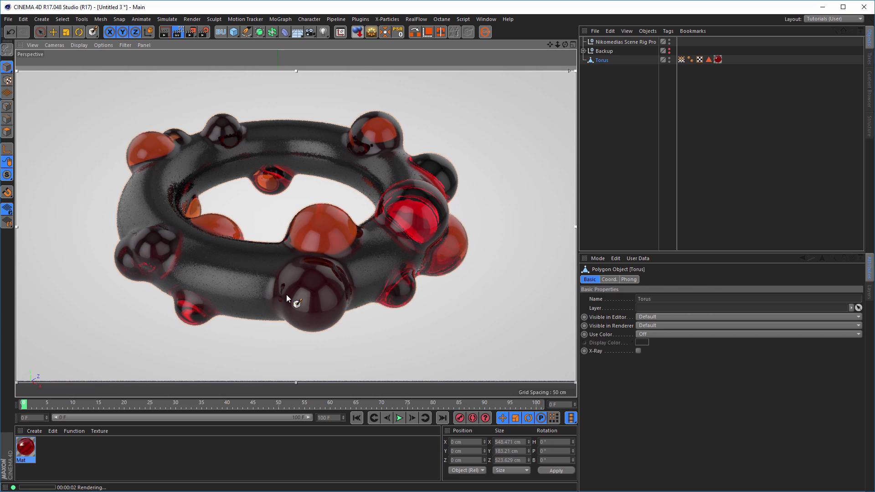
Review the Collision deformer and the Cloner's object settings inside the Backup group.
click(583, 51)
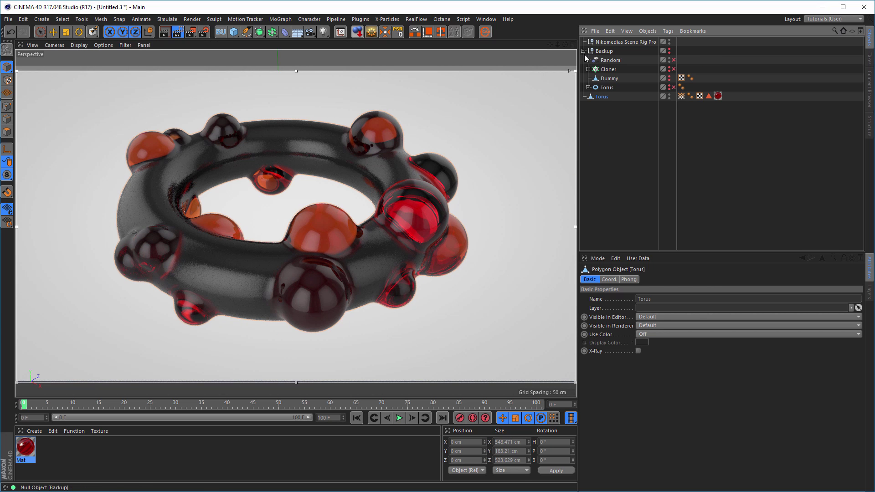
click(589, 87)
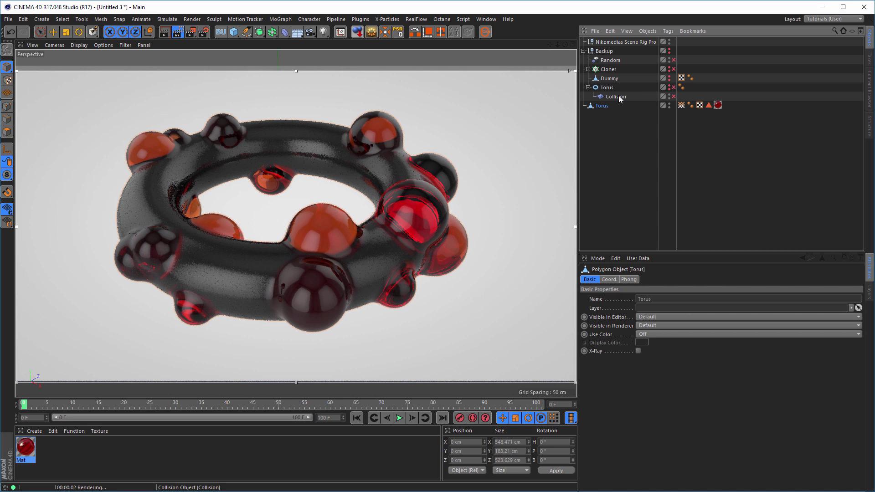
click(605, 68)
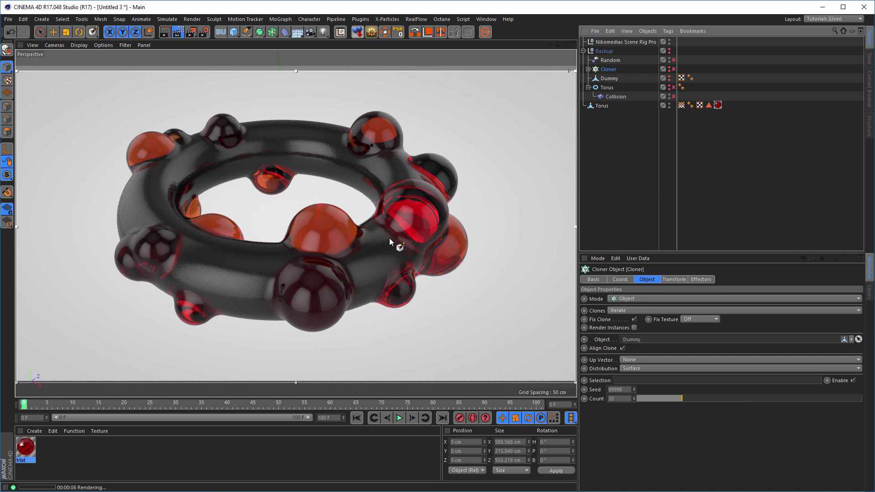
click(583, 50)
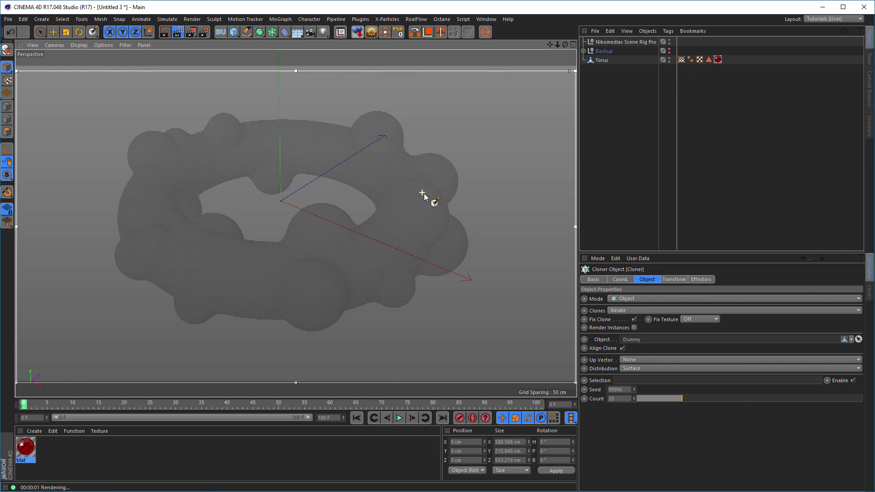
Turn off the interactive render region and display the selected Torus object with Gouraud shading.
alt+drag(423, 193, 448, 193)
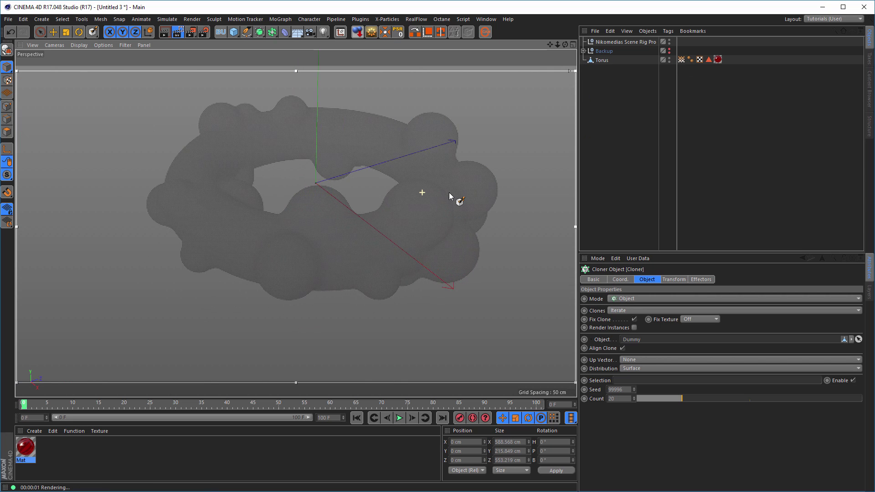
alt+middle_drag(443, 197, 408, 219)
alt+drag(409, 218, 411, 219)
alt+middle_drag(427, 220, 436, 227)
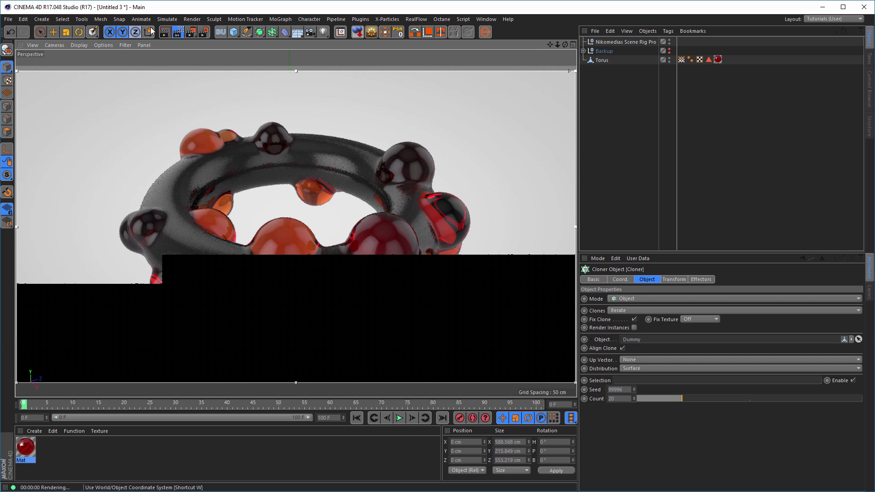
click(178, 34)
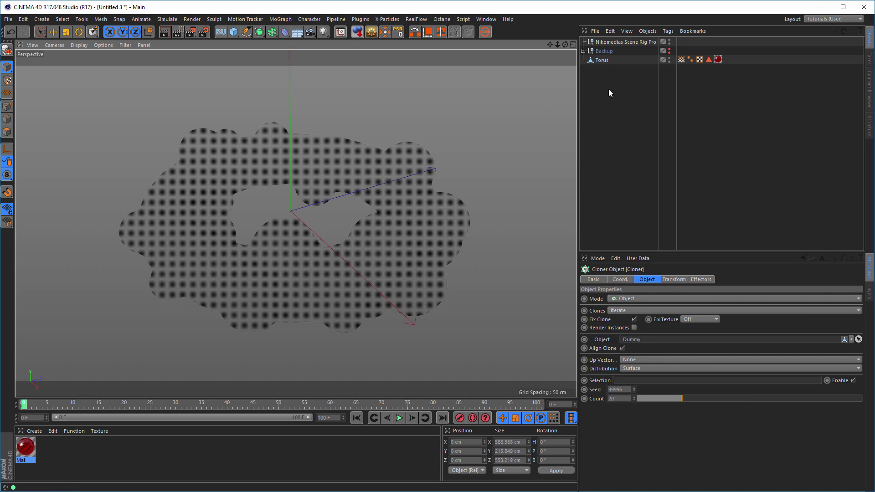
click(602, 61)
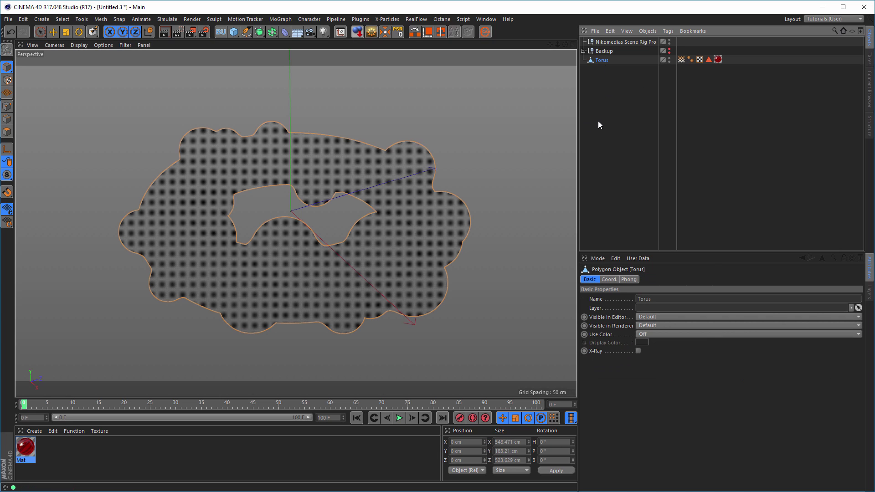
key(n)
key(a)
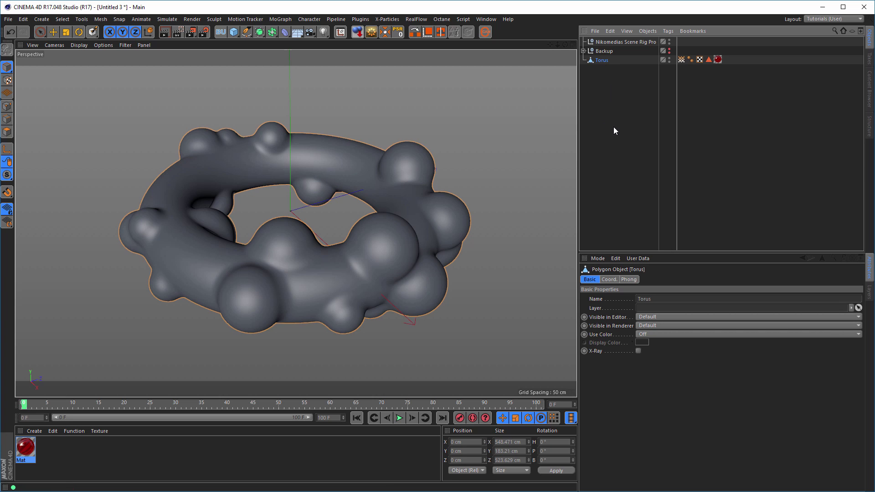
Rotate the Torus about 24.5° in bank, centre it in the view and turn the interactive render region back on.
key(r)
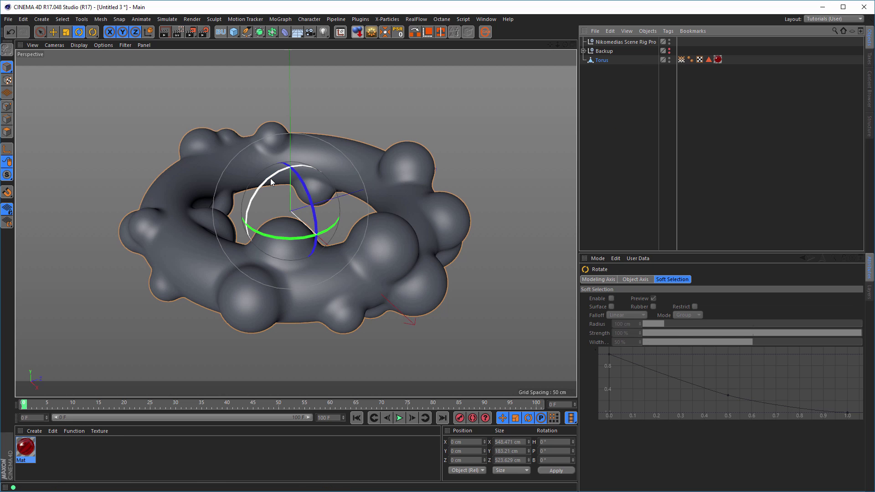
drag(275, 184, 300, 196)
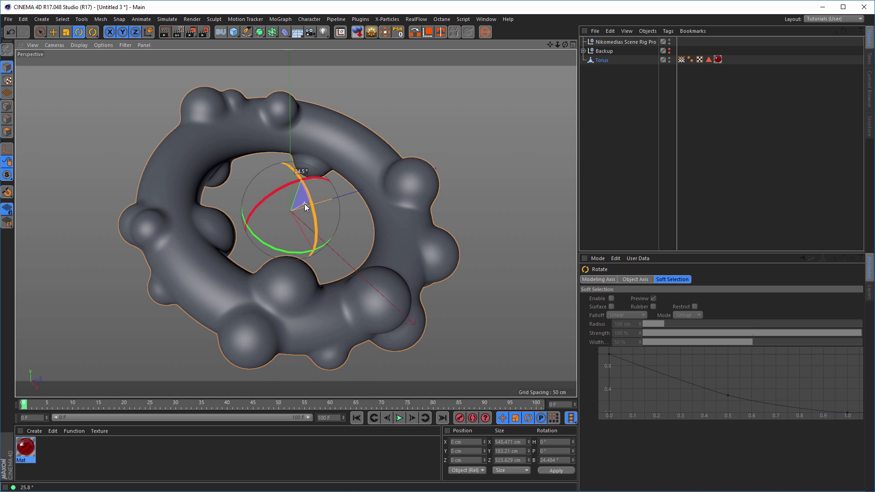
alt+middle_drag(318, 193, 324, 194)
alt+right_drag(319, 194, 318, 194)
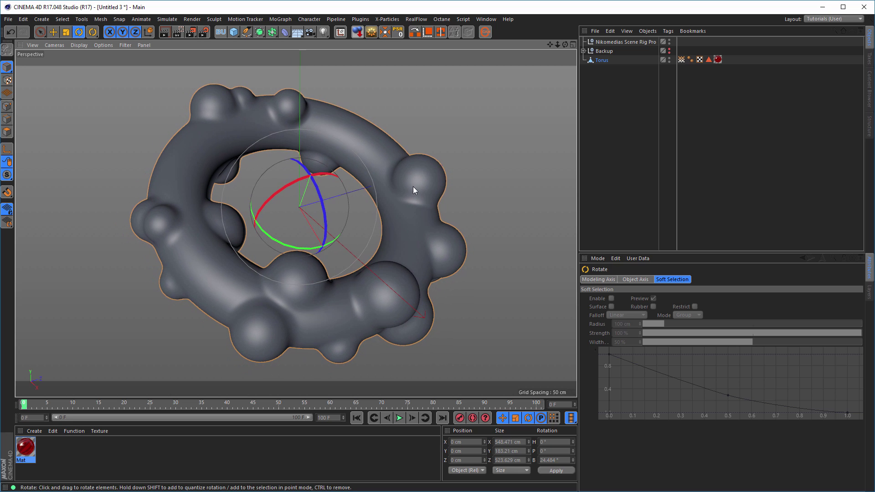
click(178, 31)
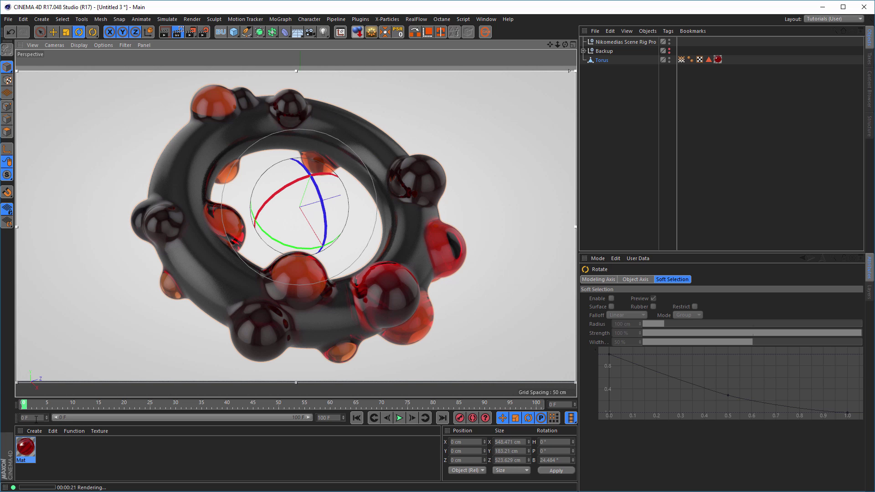
Open the Mat material and set its Transparency color to a fully saturated orange.
double_click(31, 443)
drag(196, 64, 724, 67)
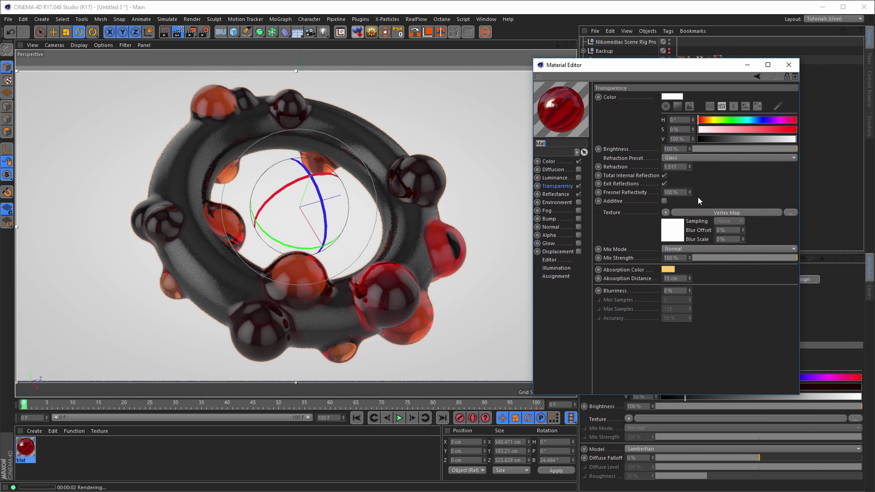
click(708, 121)
drag(750, 130, 797, 130)
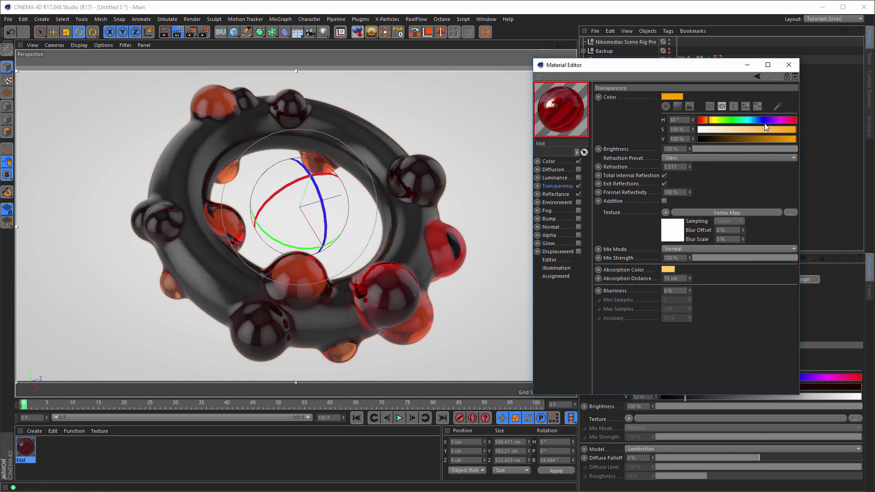
click(707, 120)
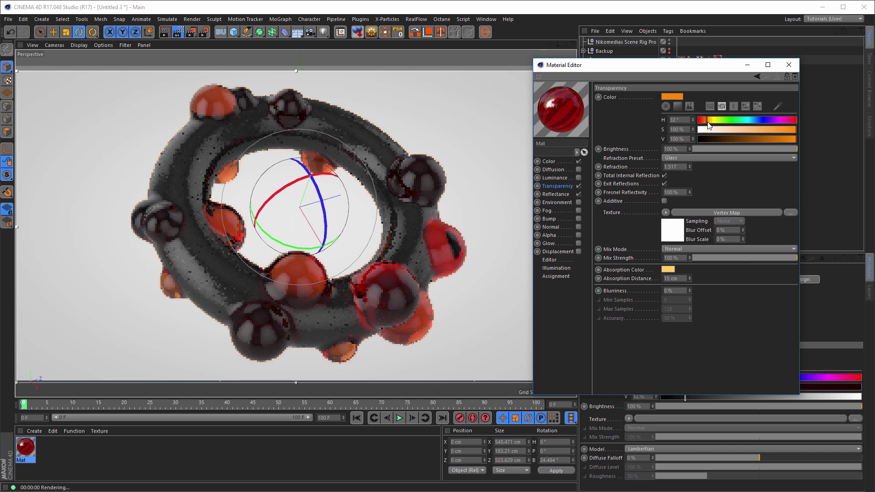
click(708, 120)
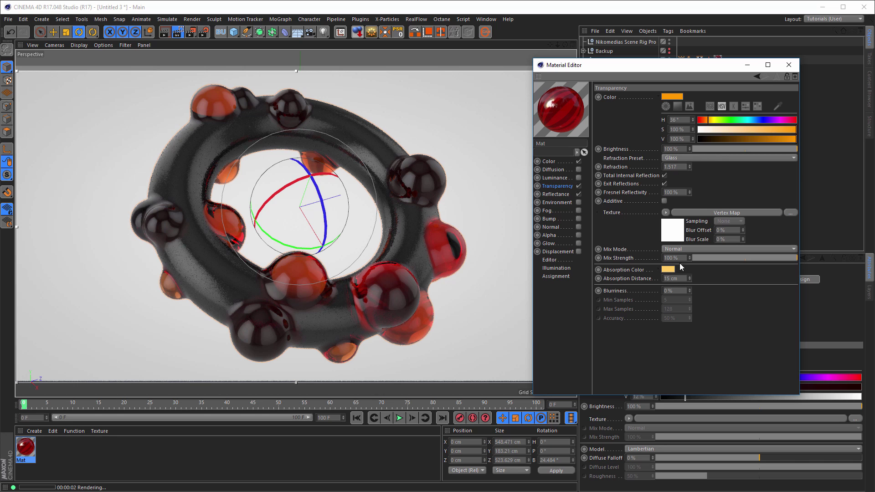
Try Transparency blurriness values of 1% and 10%, and reset the blurriness to 0%.
drag(675, 291, 655, 300)
text(1)
key(Return)
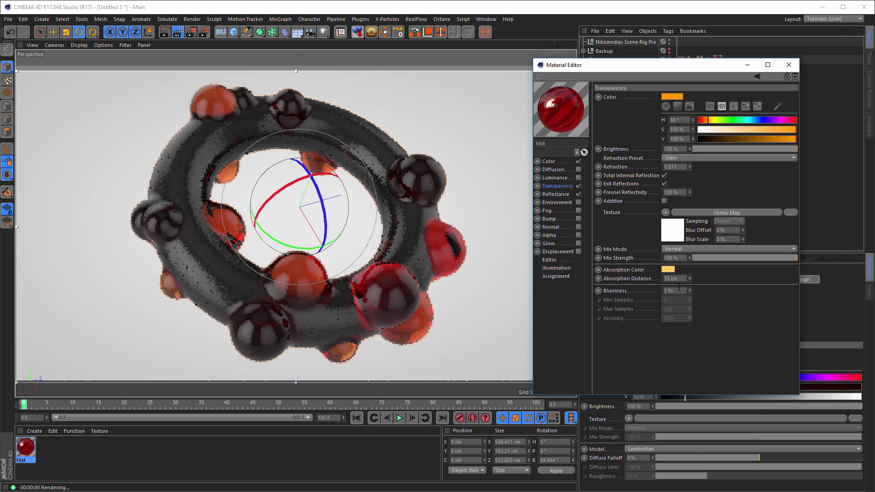
drag(677, 291, 654, 297)
text(10)
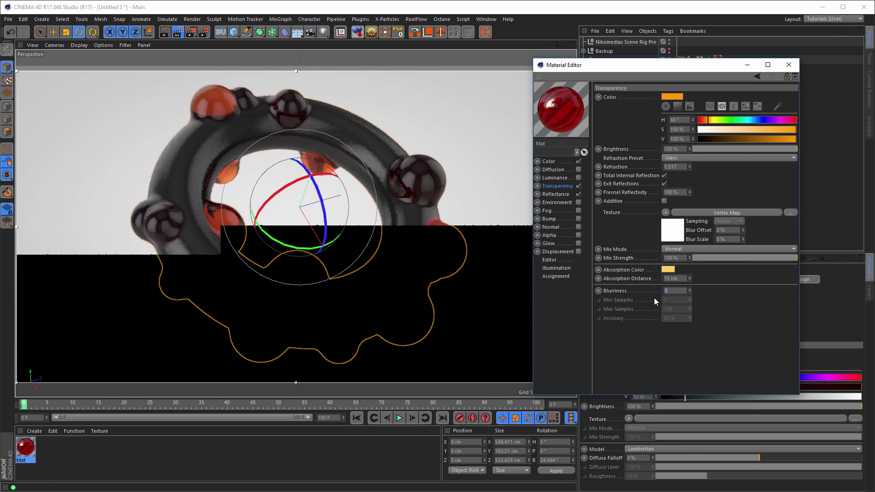
key(Return)
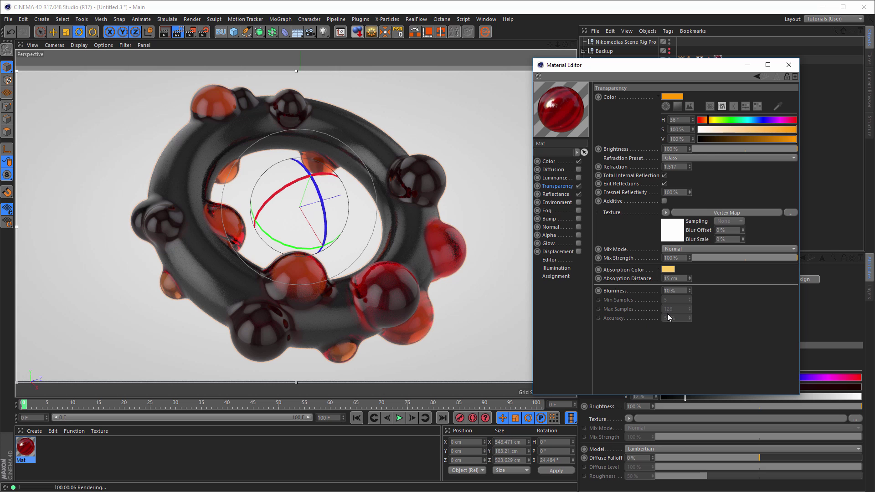
double_click(674, 290)
text(0)
key(Return)
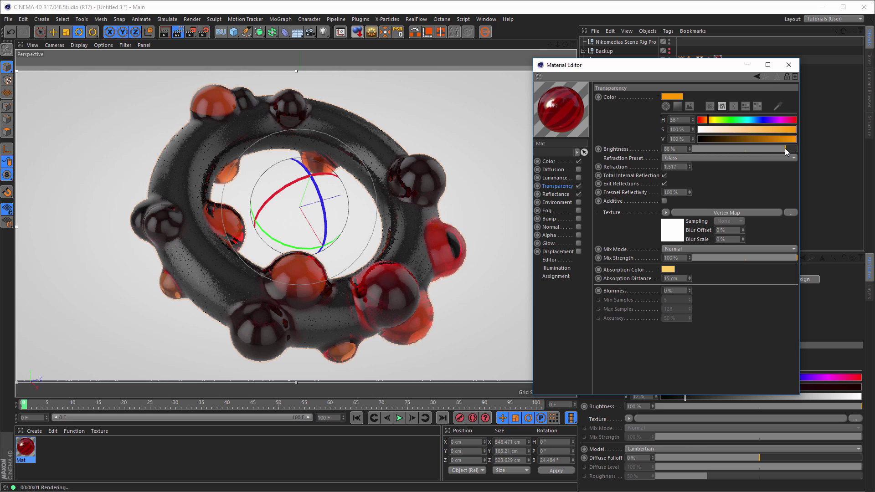
Try the Transparency brightness at 0% and 50%, and return it to 100%.
drag(740, 146, 706, 135)
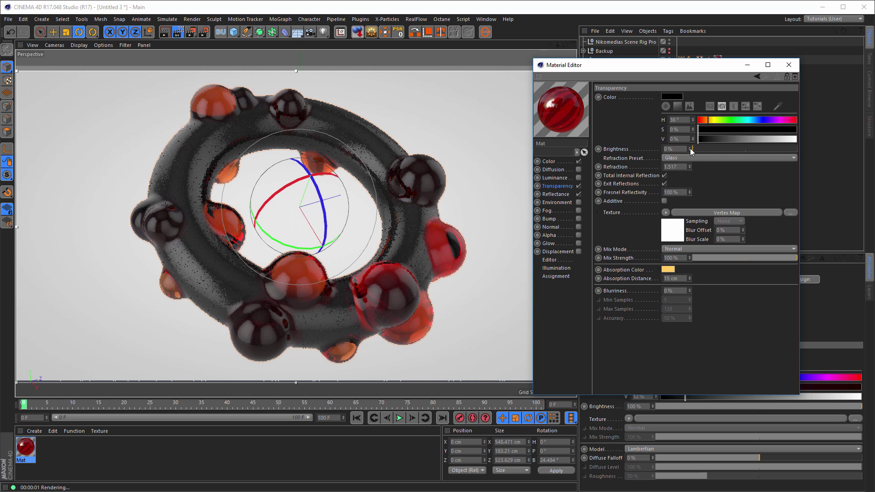
drag(725, 152, 747, 152)
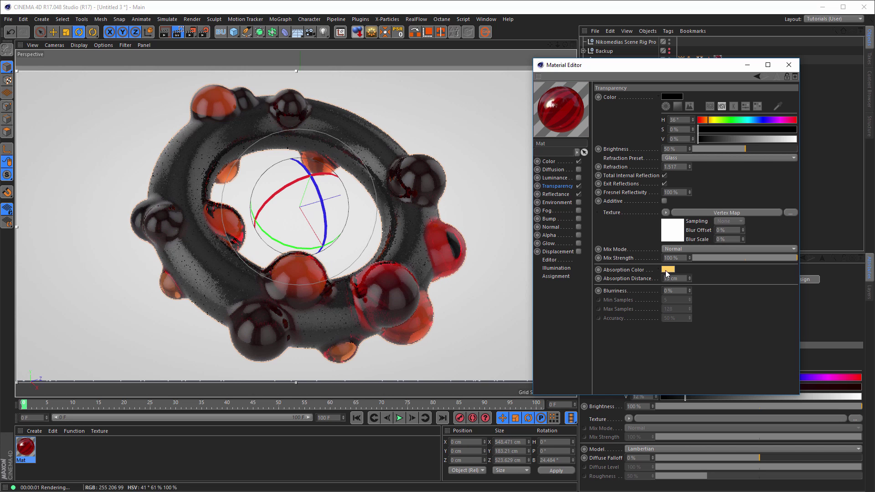
drag(741, 151, 811, 180)
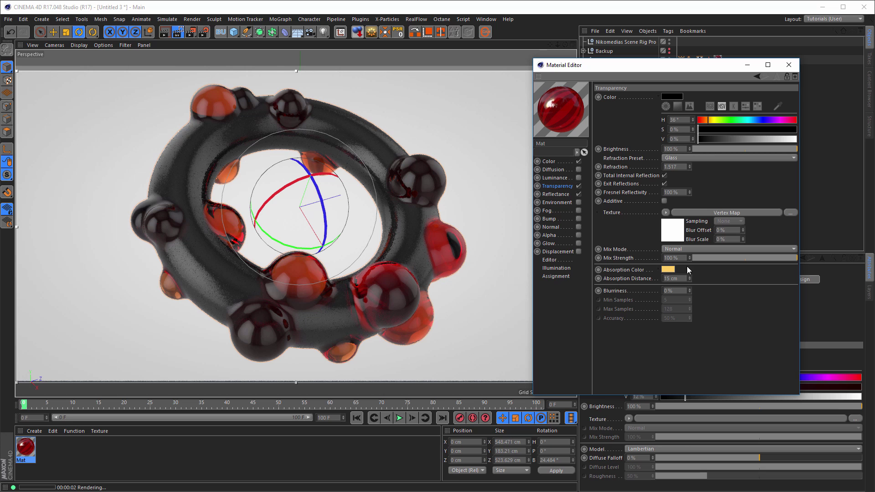
Set the material's absorption distance to 50 cm.
double_click(686, 279)
text(50)
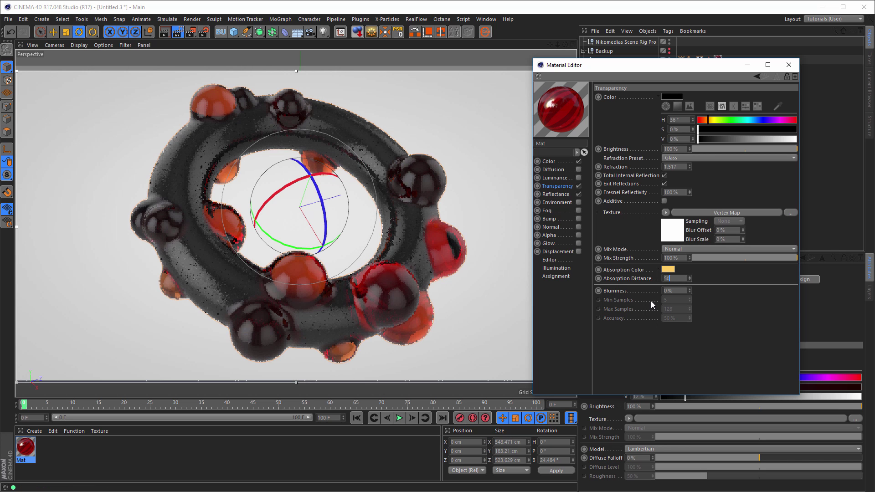
key(Return)
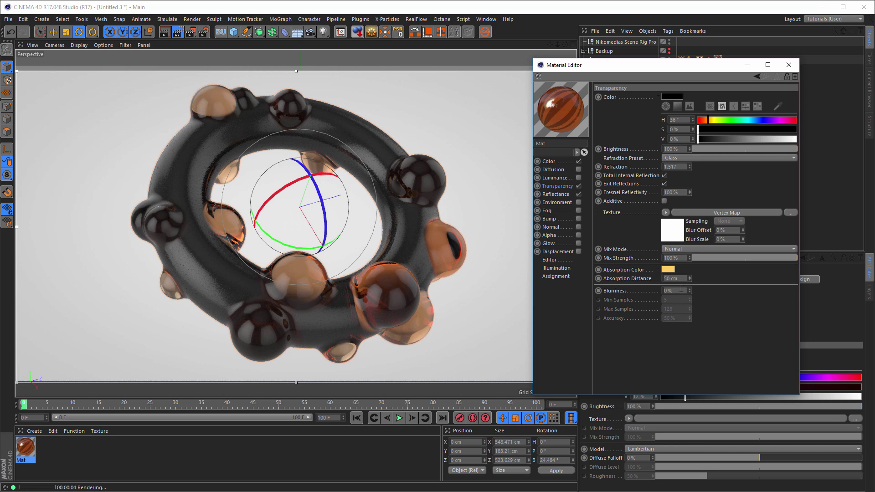
Try an absorption distance of 20 cm for the material's transparency, and settle on 15 cm.
drag(684, 279, 634, 292)
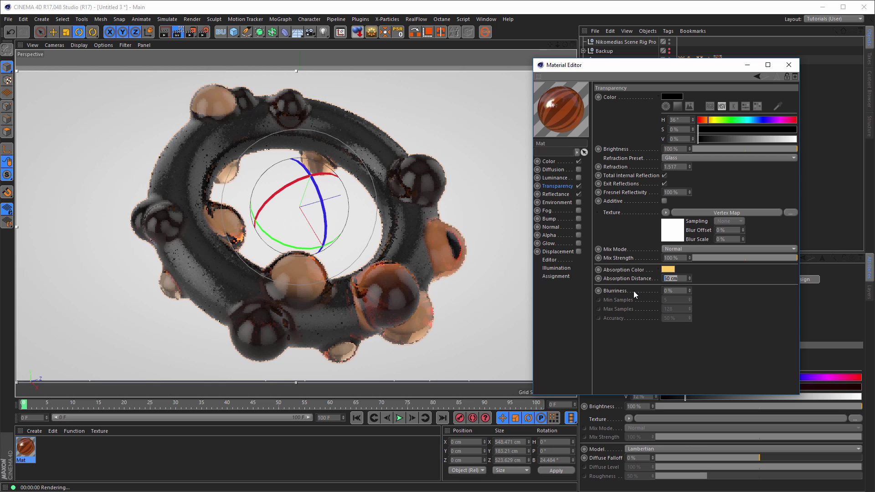
text(20)
key(Return)
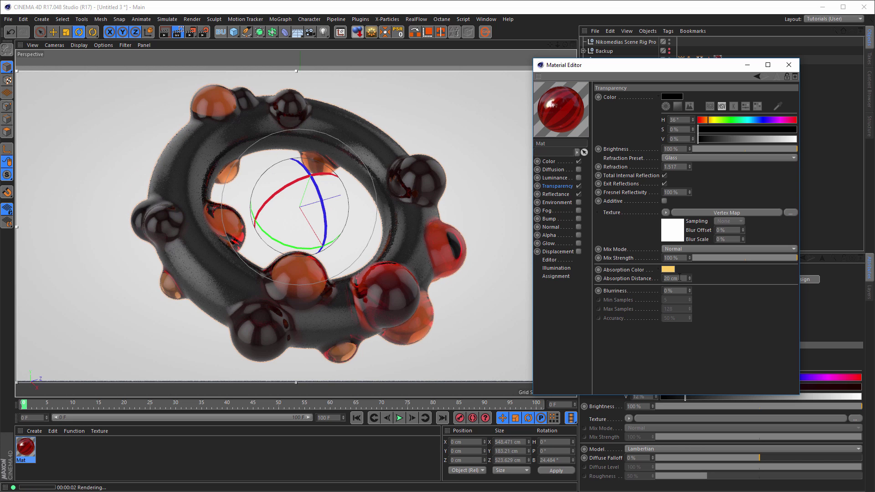
drag(682, 279, 647, 285)
text(15)
key(Return)
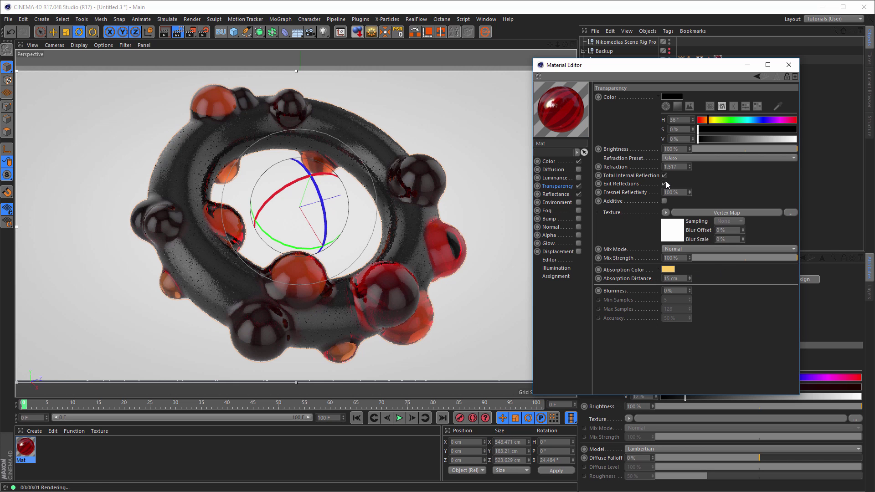
Disable Exit Reflections in the material's transparency, and close the material after viewing its Reflectance layers.
click(665, 184)
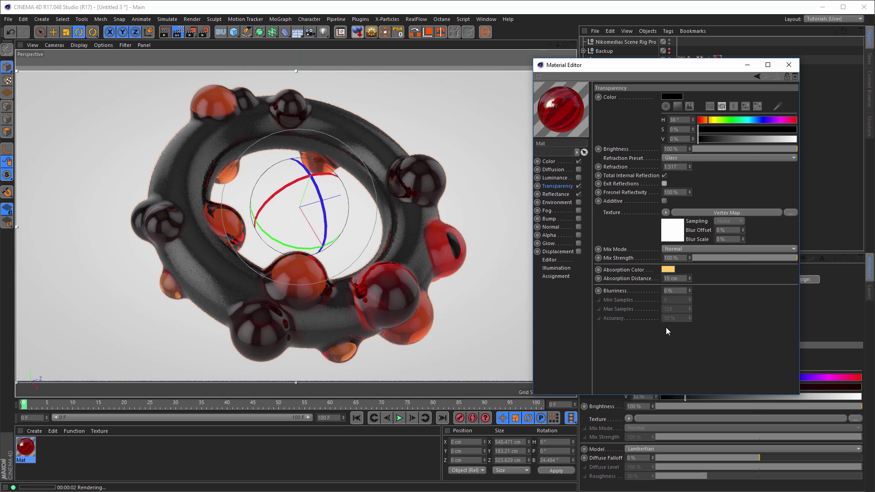
click(554, 195)
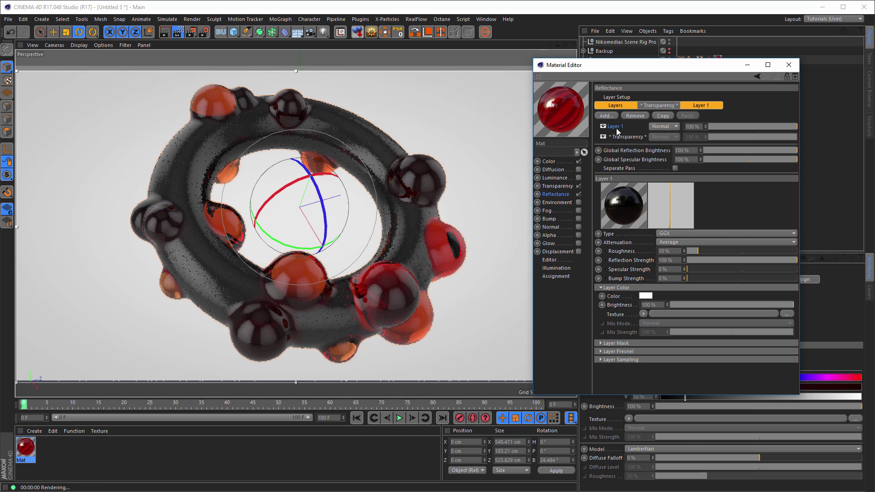
click(789, 65)
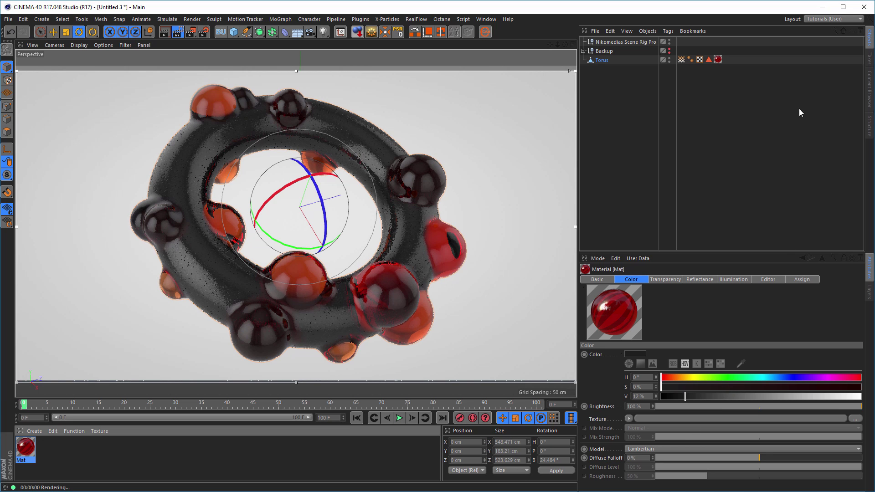
Set the first knot of the scene rig's background gradient to the orange-red sampled from a glass blob in the render.
click(624, 42)
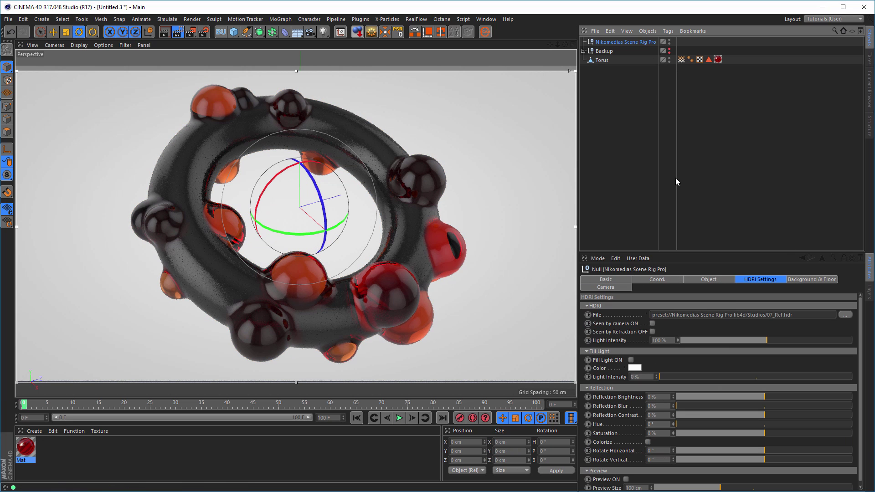
click(813, 280)
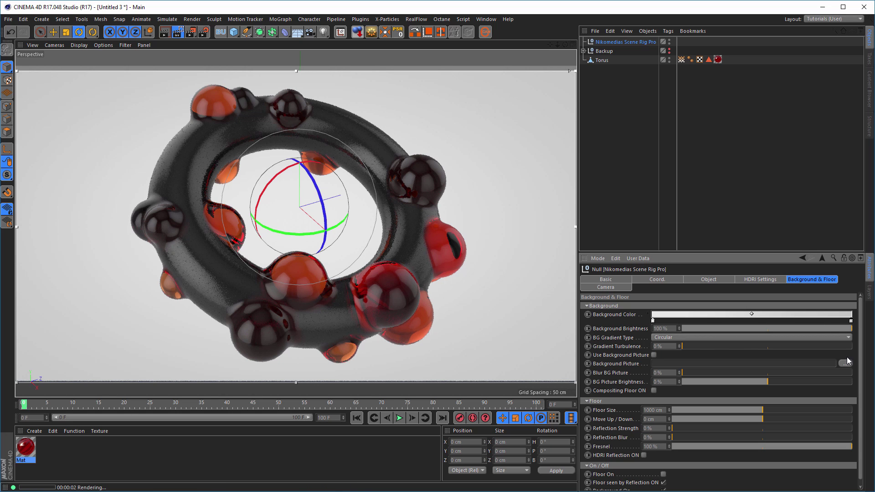
double_click(654, 319)
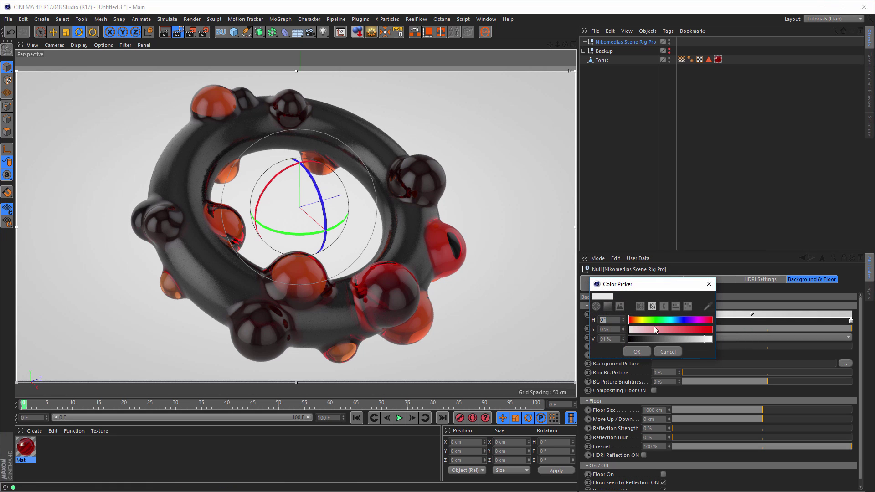
click(708, 306)
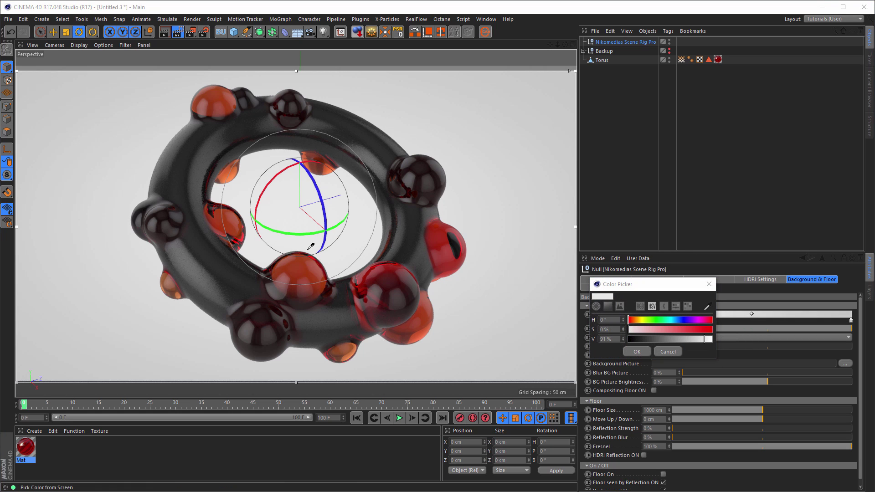
click(421, 334)
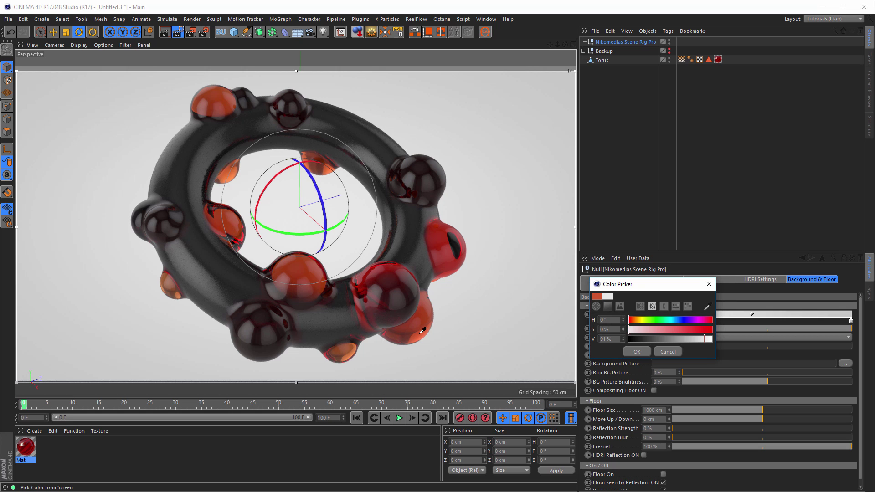
click(638, 352)
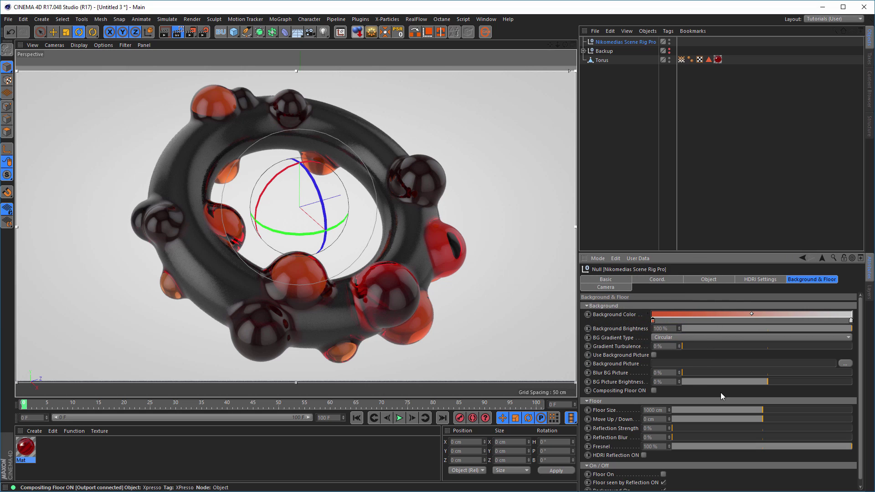
Replace the light grey end knot of the background gradient with a copy of the orange-red knot.
drag(851, 320, 808, 346)
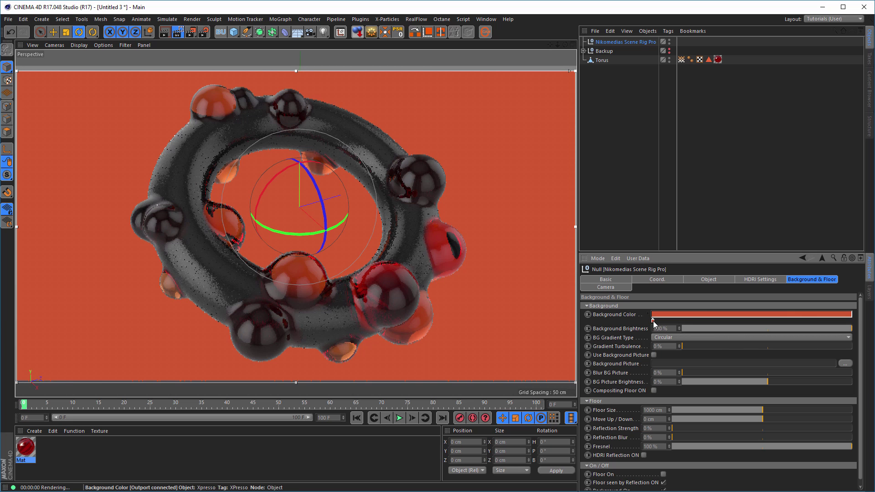
click(653, 321)
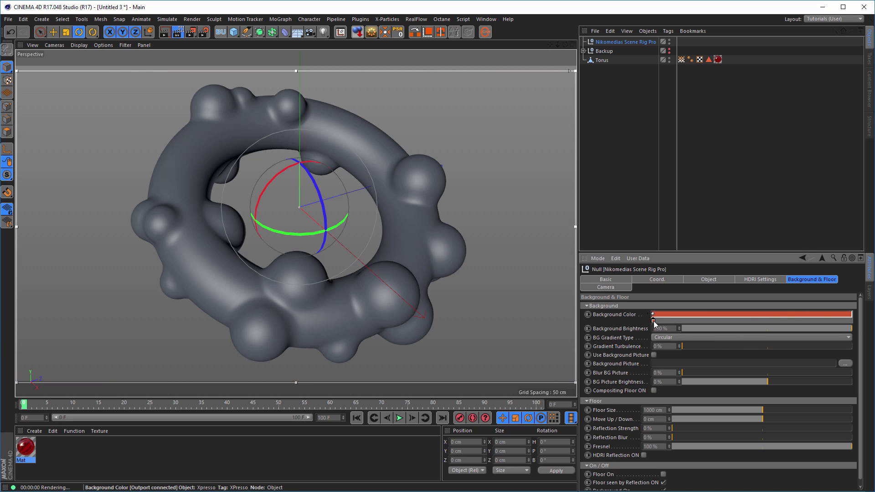
ctrl+drag(654, 322, 854, 323)
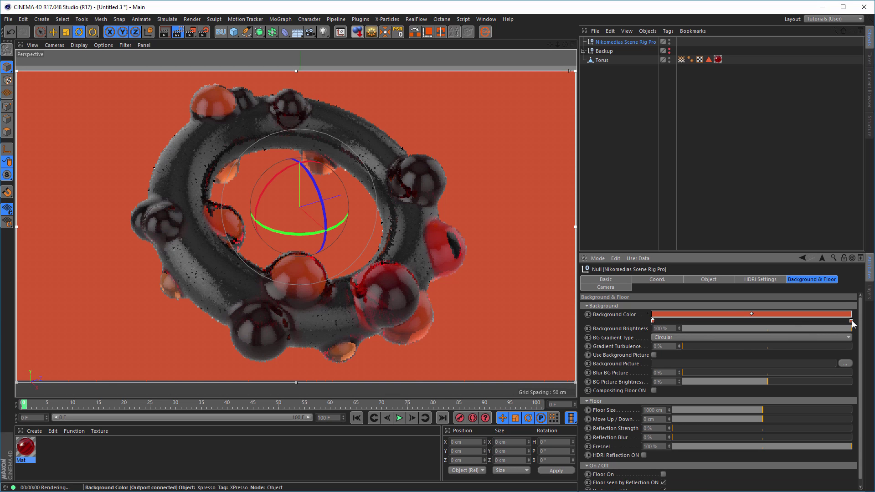
Darken the end knot of the background gradient to a value of 57%, and reopen its color to make it darker still.
double_click(852, 322)
drag(868, 341, 874, 341)
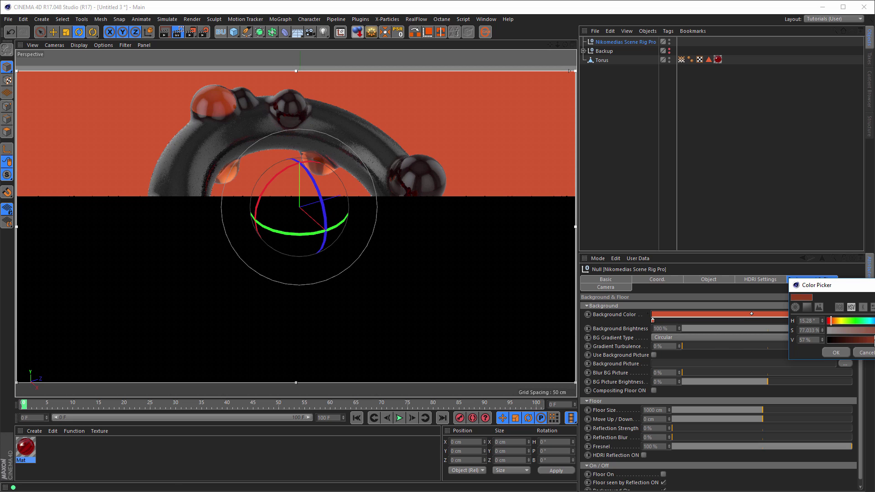
click(836, 353)
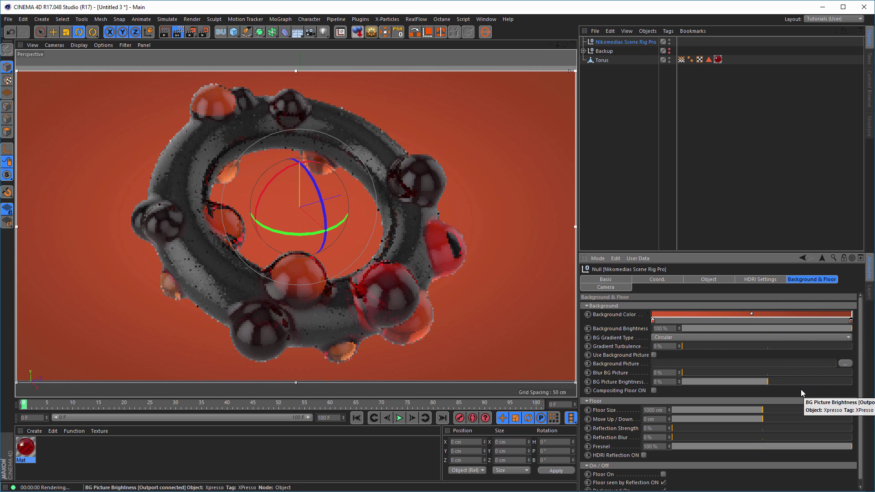
double_click(851, 321)
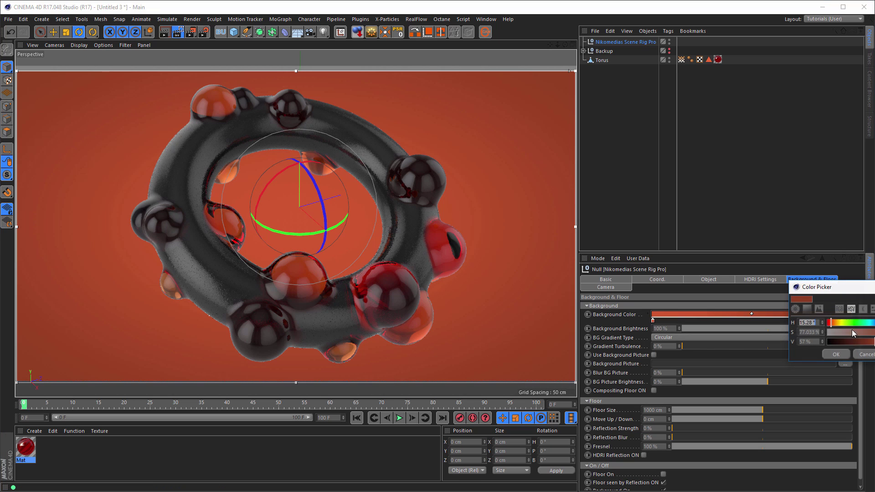
click(859, 343)
click(834, 356)
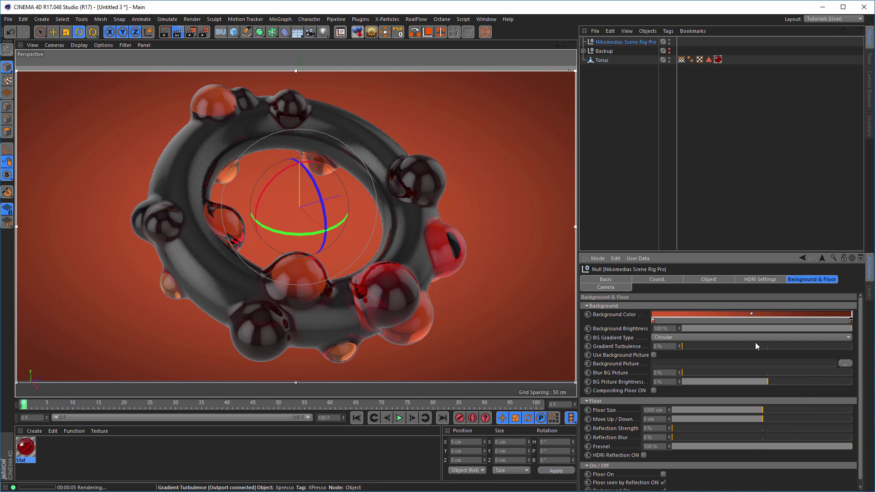
Turn off the interactive render region, render the scene to the Picture Viewer and compare it with the geoboil reference render.
click(178, 33)
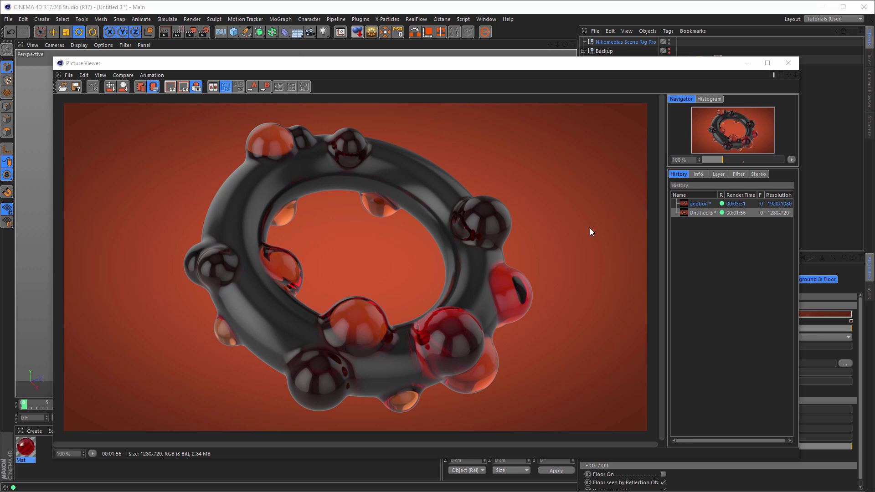
click(704, 205)
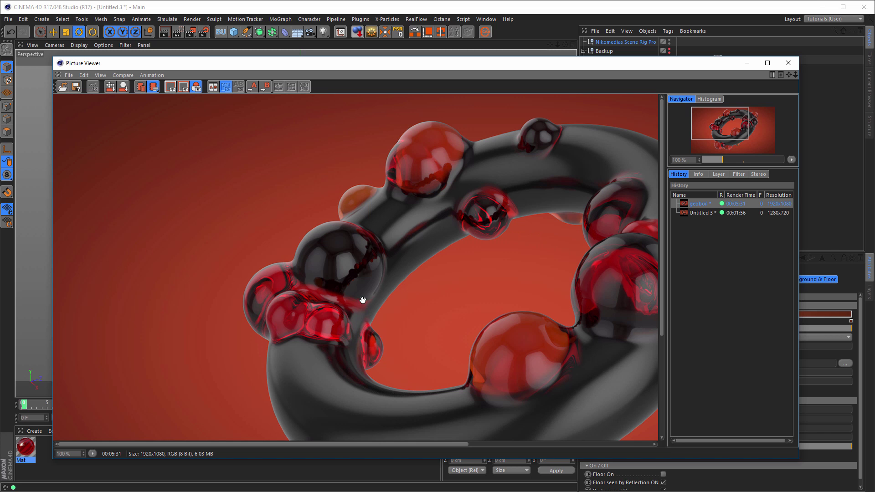
drag(361, 302, 367, 225)
click(710, 212)
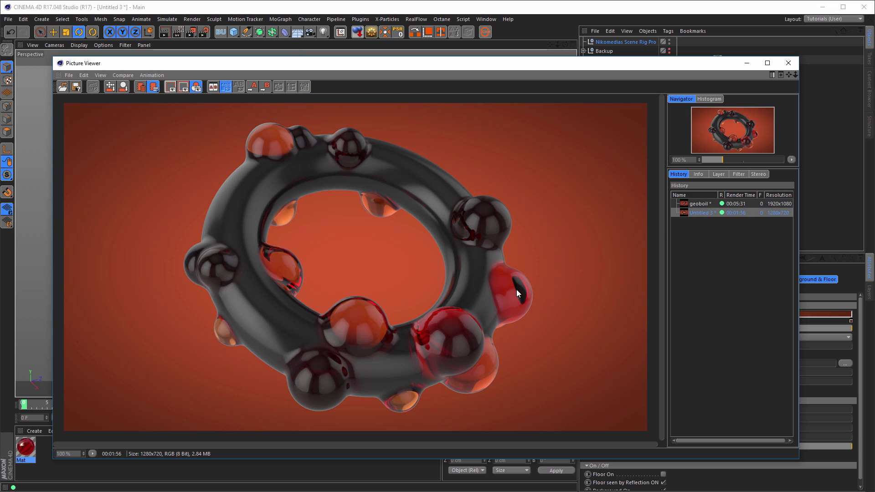
click(787, 63)
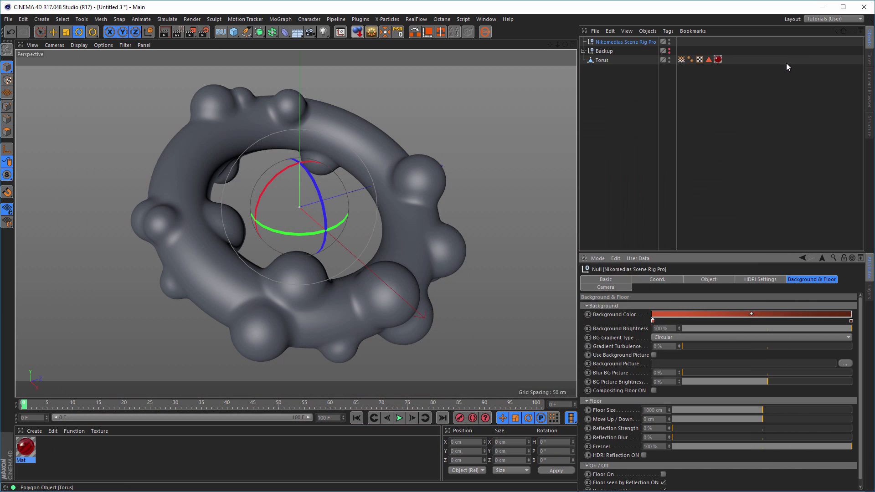